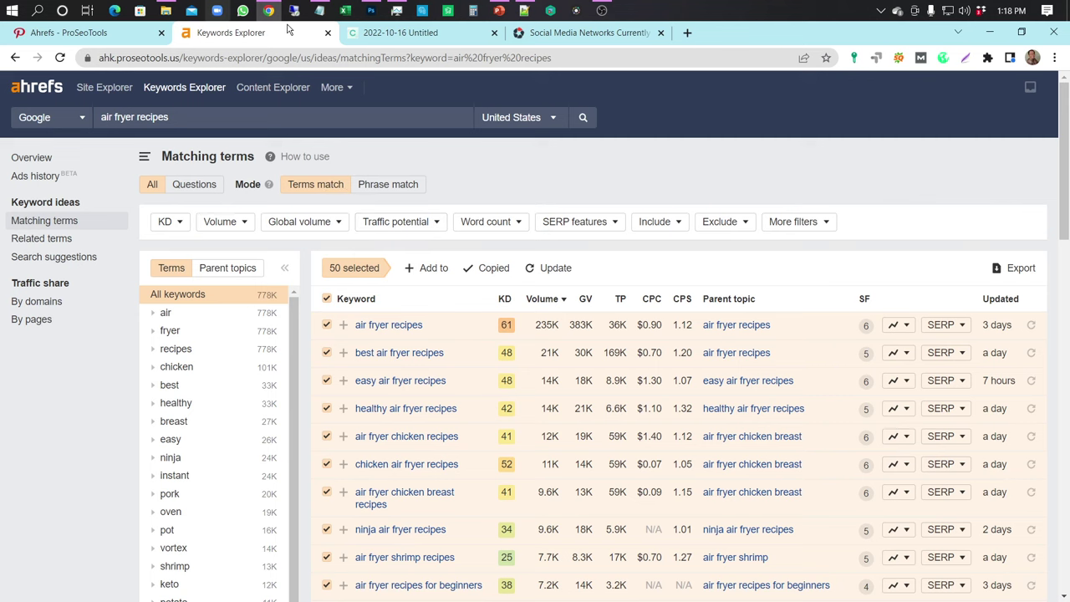
Step: Switch to the Copy.ai project and paste the copied air fryer keyword list on a new line below the product description
click(415, 34)
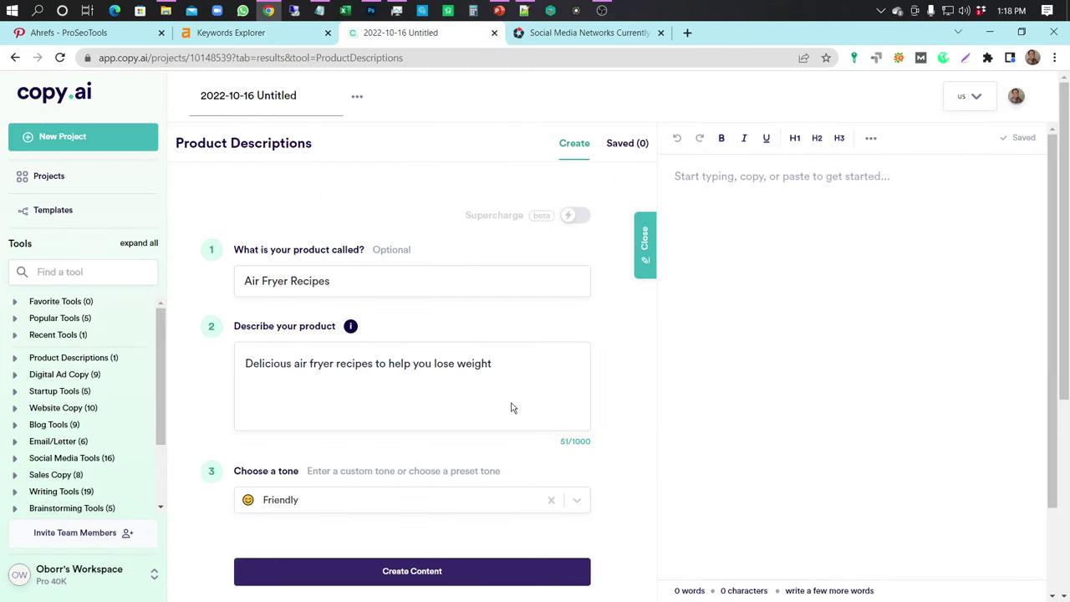
key(Return)
text(air fryer recipes, best air fryer recipes, easy air fryer recipes, healthy air fryer recipes, air fryer chicken recipes, chicken air fryer recipes, air fryer chicken breast recipes, ninja air fryer recipes, air fryer shrimp recipes, air fryer recipes for beginners, air fryer recipes healthy, instant pot air fryer recipes, air fryer dinner recipes, keto air fryer recipes, chicken breast air fryer recipes, air fryer recipes for pork chops, air fryer fish recipes, air fryer vegetable recipes, chicken breast recipes air fryer, air fryer salmon recipes, air fryer recipes chicken, air fryer potato recipes, recipes for air fryer, power xl air fryer recipes, ninja foodi air fryer recipes, instant vortex air fryer recipes, chicken thigh recipes air fryer, air fryer cauliflower recipes, vegan air fryer recipes, air fryer breakfast recipes, pork chop recipes air fryer, zucchini air fryer recipes, air fryer zucchini recipes, air fryer oven recipes, salmon recipes air fryer, air fryer dessert recipes, air fryer chicken thigh recipes, cauliflower air fryer recipes, air fryer pork chop recipes, vegetarian air fryer recipes, air fryer fries recipes, air fryer recipes vegetarian, tofu air fryer recipes, air fryer healthy recipes, chicken wing recipes air fryer, low carb air fryer recipes, cosori air fryer recipes, air fryer keto recipes, gourmia air fryer recipes, zucchini recipes air fryer)
Step: Trim the description's keyword list by deleting everything after "air fryer recipes chicken"
scroll(513, 400, down, 3)
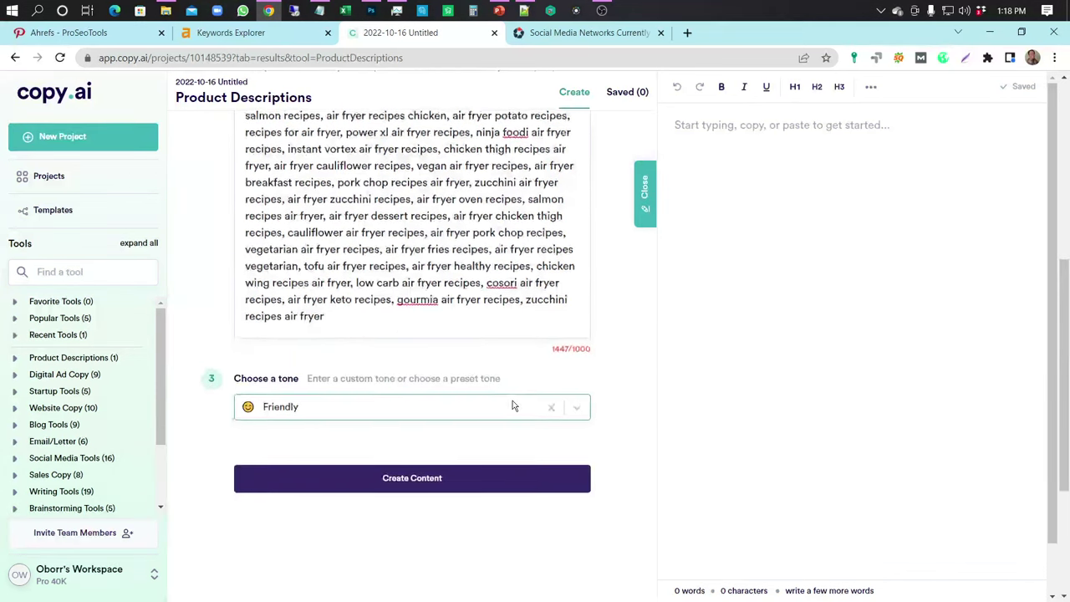
scroll(511, 404, up, 1)
scroll(519, 393, up, 2)
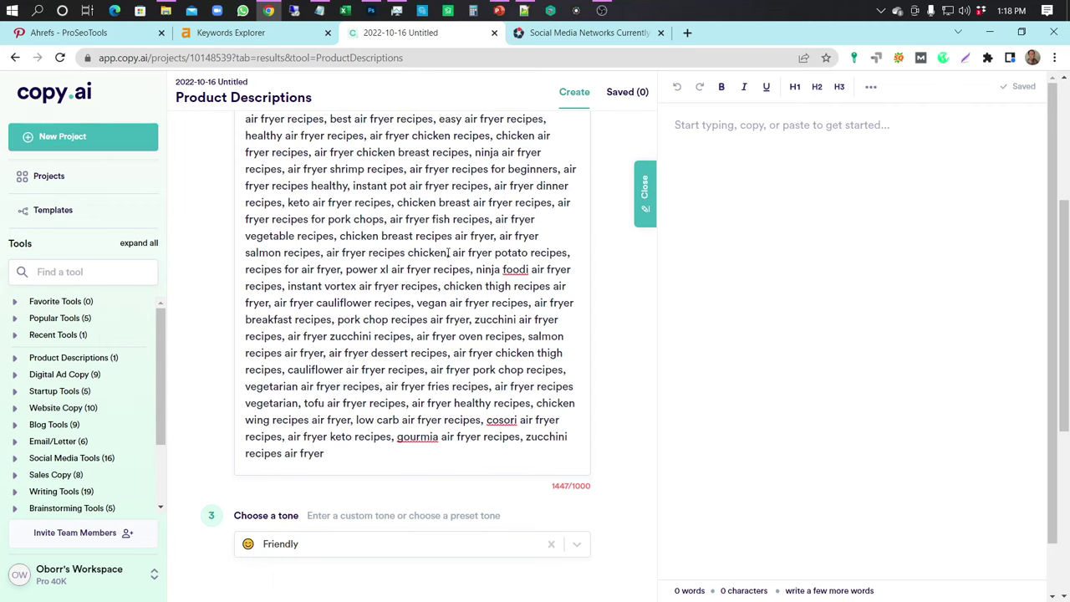
mouse_move(450, 253)
mouse_down()
mouse_move(493, 406)
mouse_move(494, 460)
mouse_up()
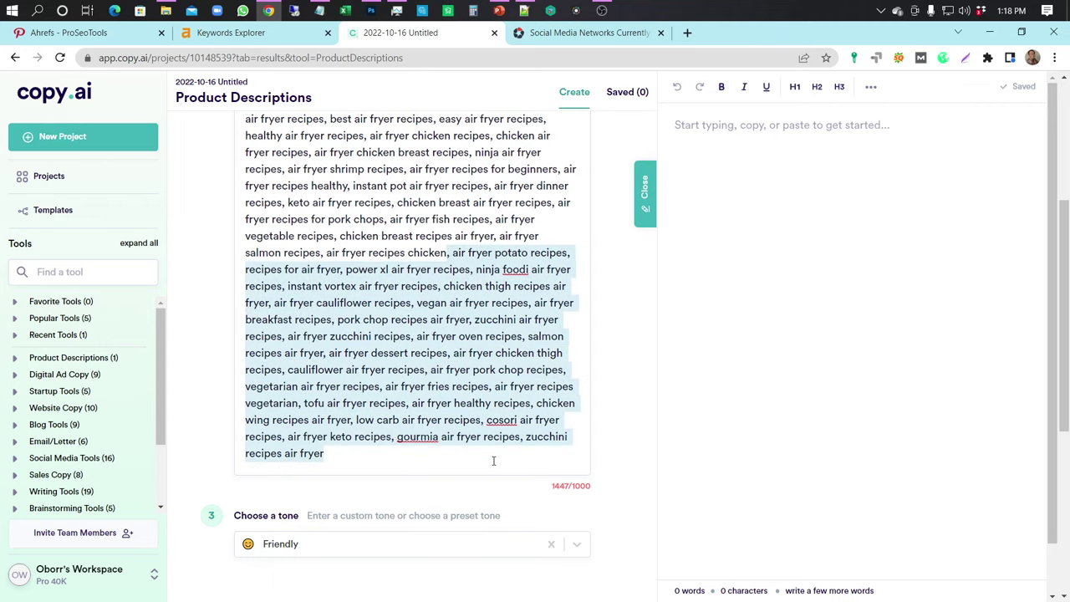
key(BackSpace)
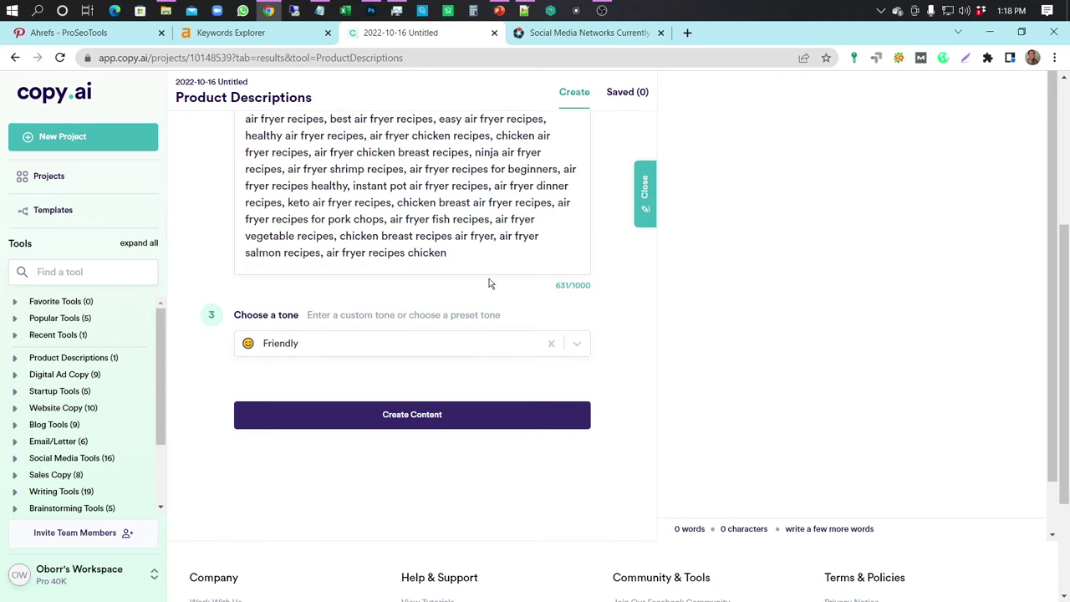
scroll(489, 280, up, 1)
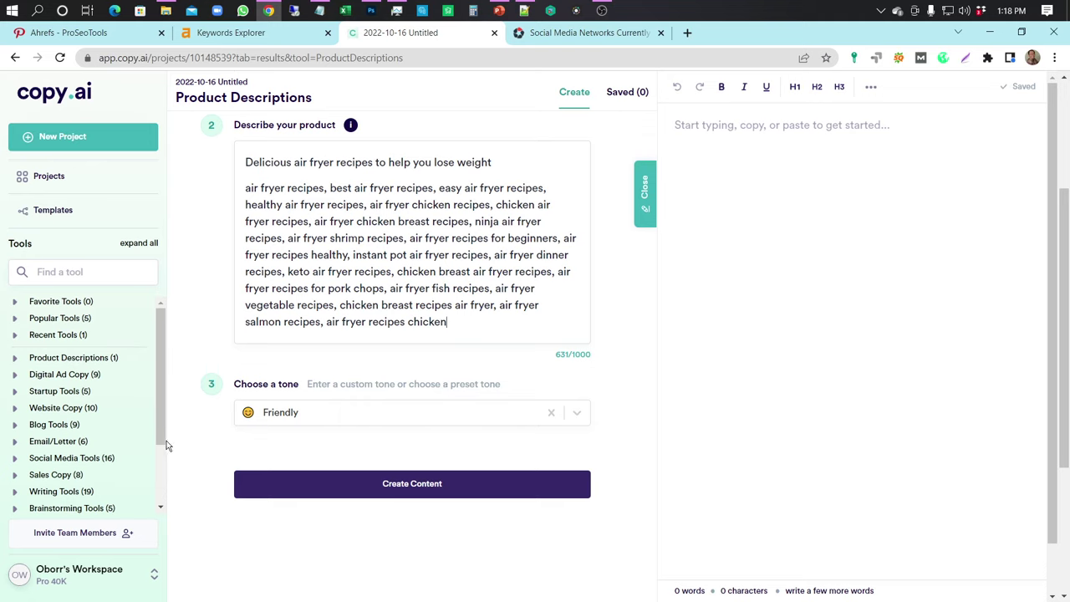
Step: Open the Blog Title tool from Blog Tools and generate titles from the description and keywords with the Friendly tone
click(17, 428)
scroll(103, 426, down, 2)
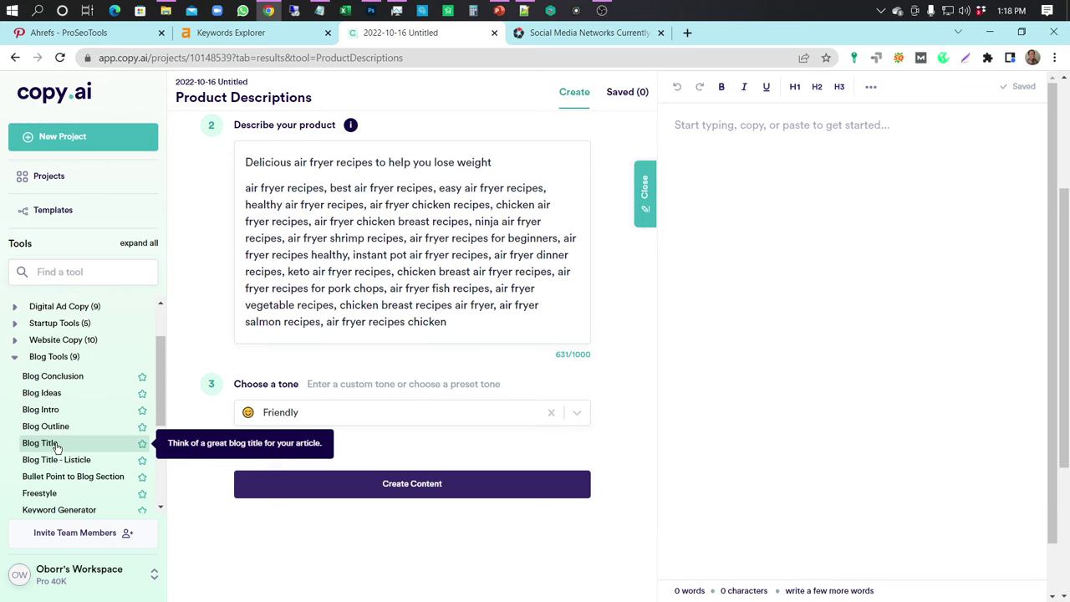
click(56, 448)
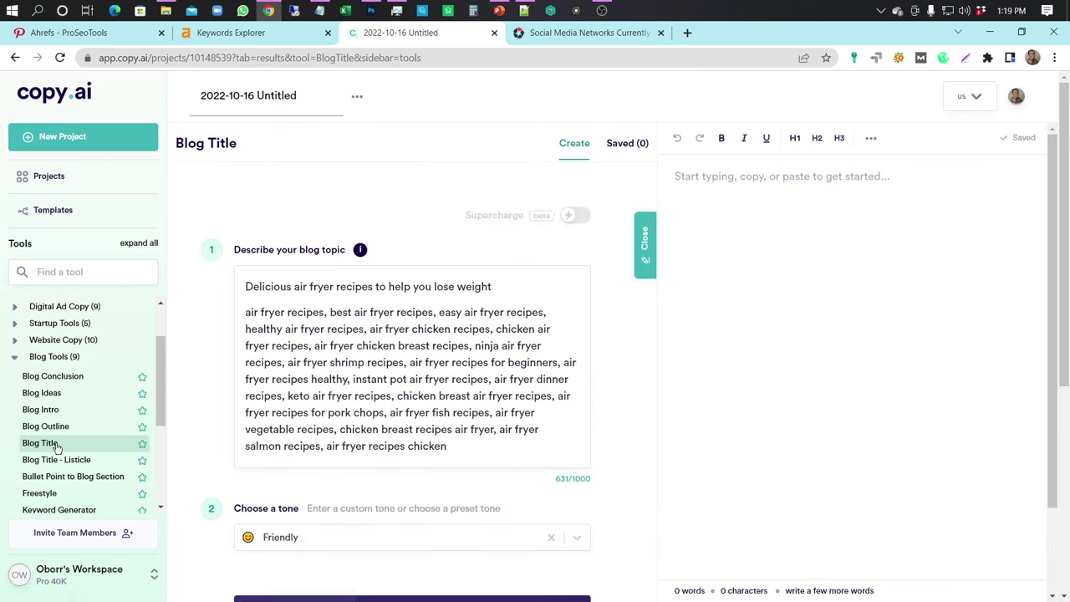
scroll(367, 372, down, 3)
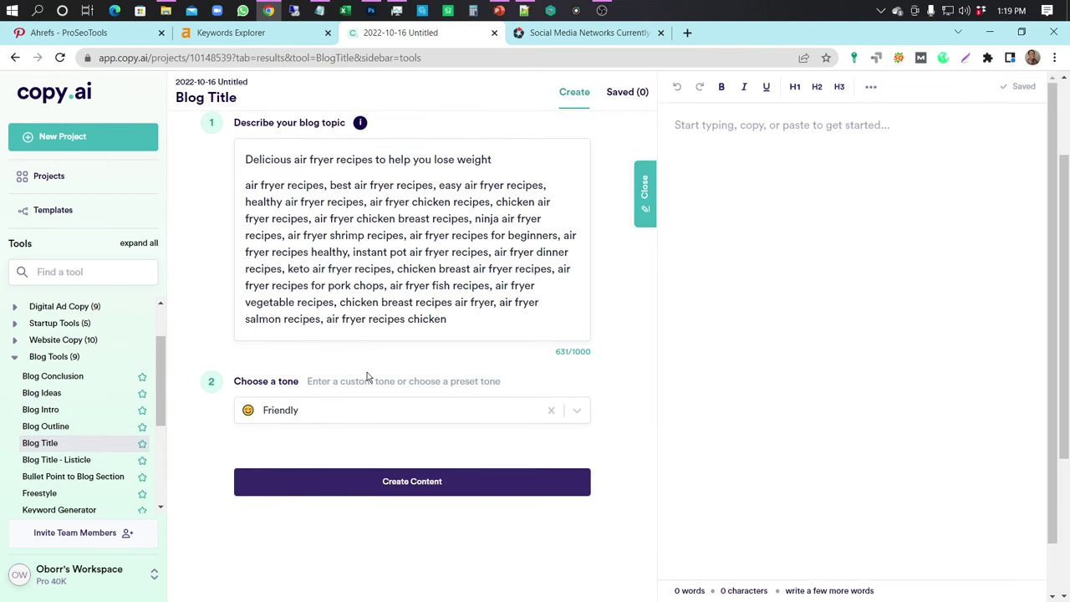
scroll(367, 372, up, 3)
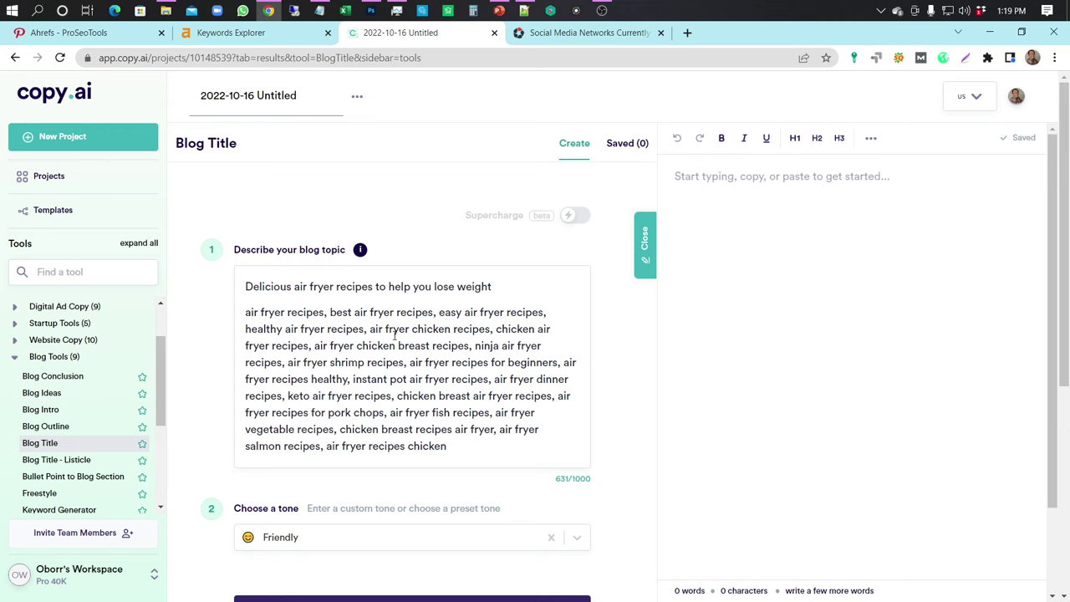
scroll(394, 341, down, 3)
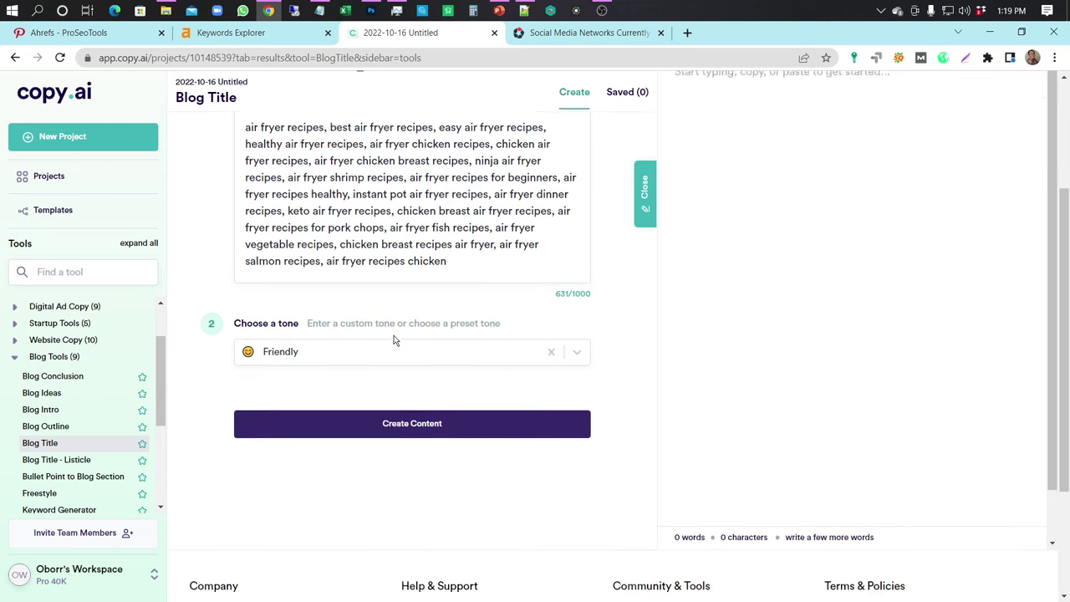
click(429, 404)
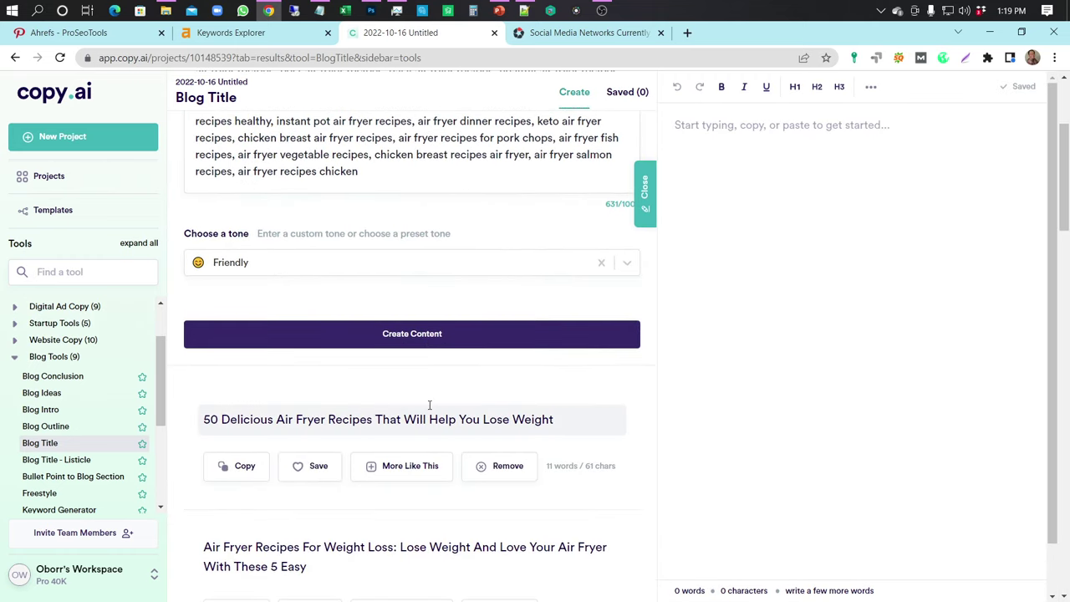
Step: Review the generated blog titles to find suitable ones for the air fryer content
scroll(430, 405, down, 2)
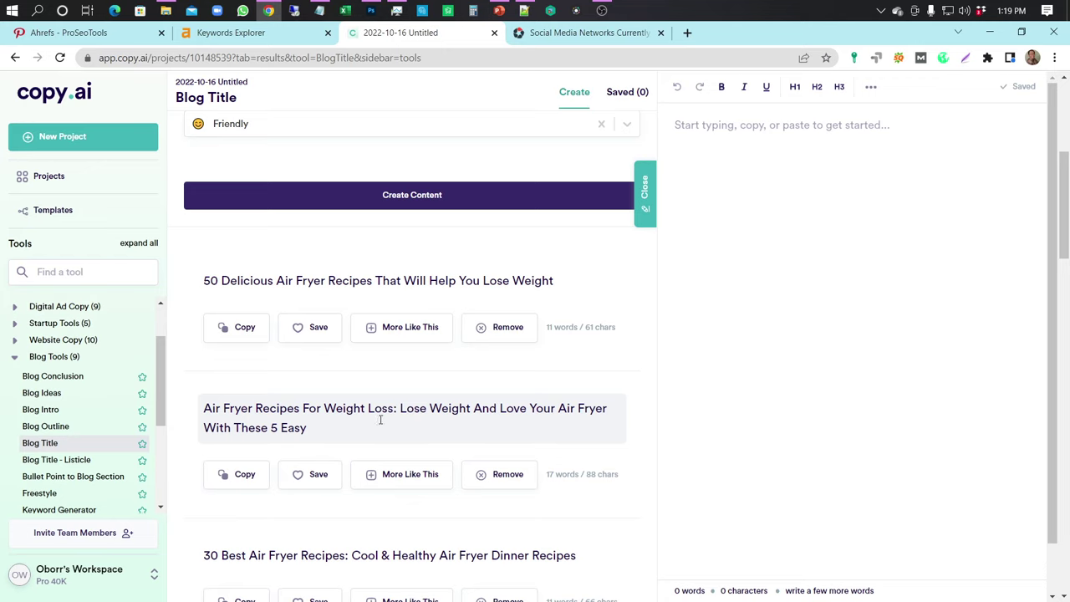
scroll(455, 418, down, 1)
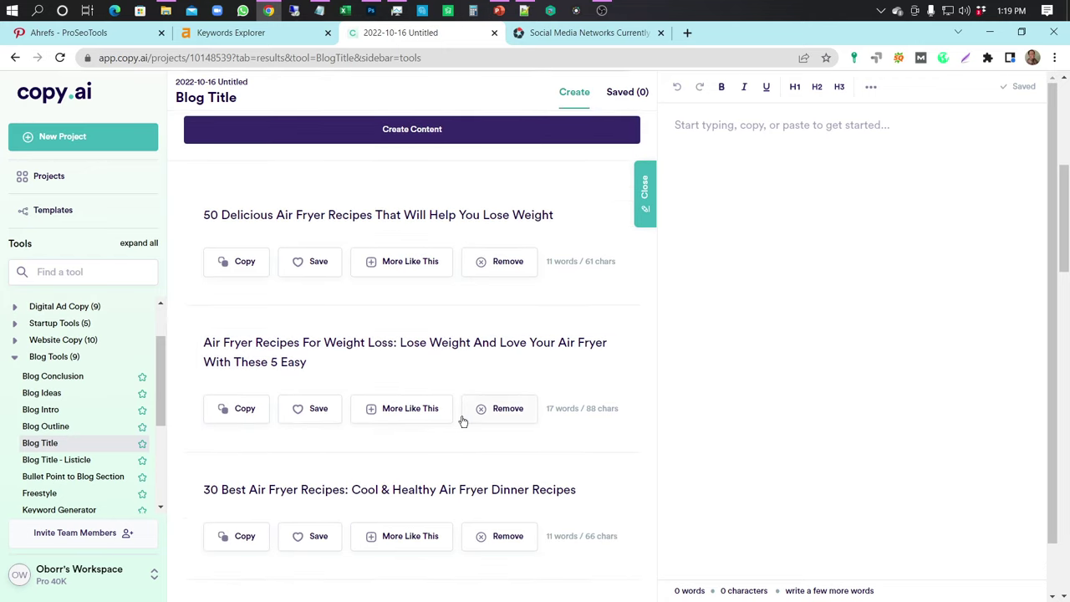
scroll(327, 493, down, 1)
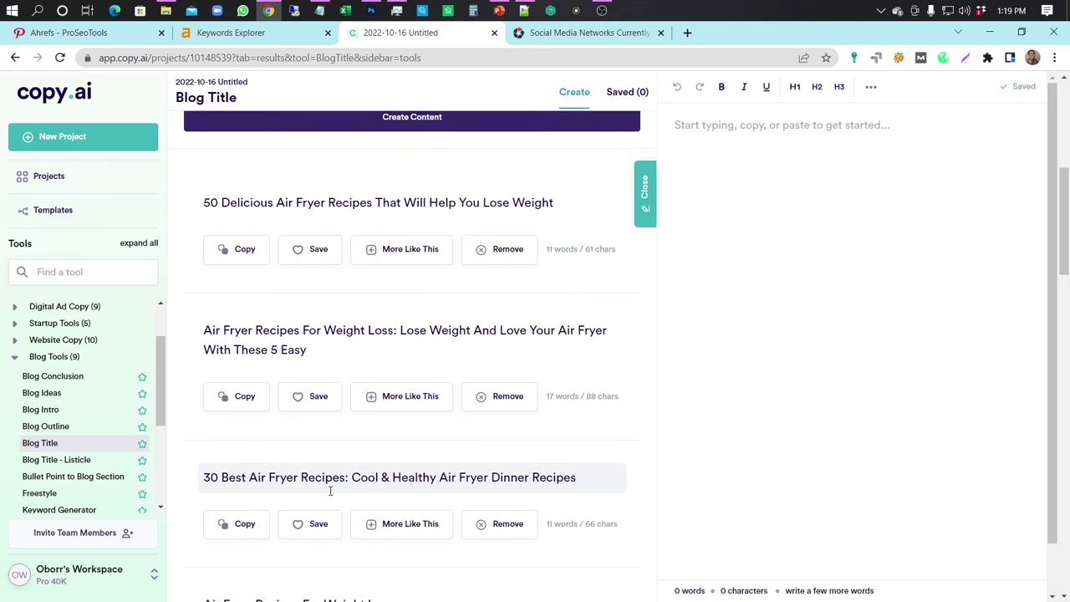
scroll(331, 494, down, 3)
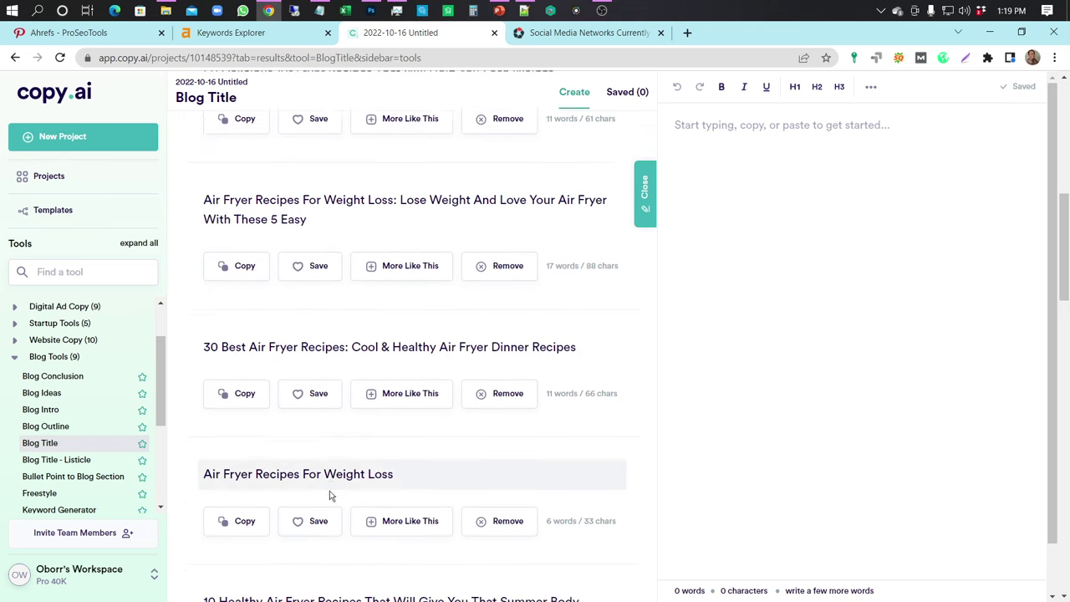
scroll(331, 494, down, 2)
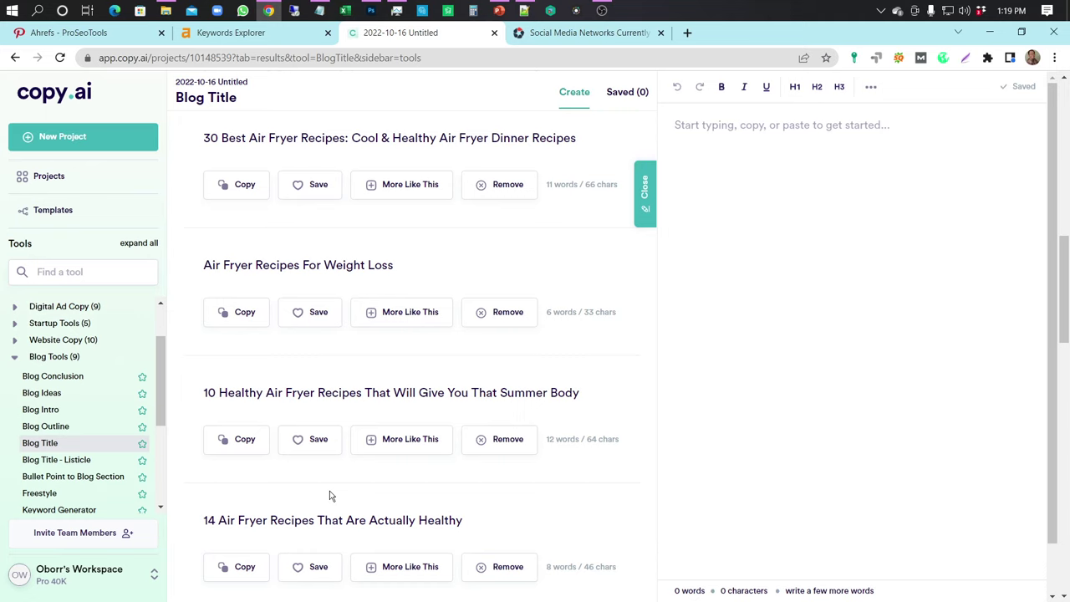
scroll(358, 563, down, 2)
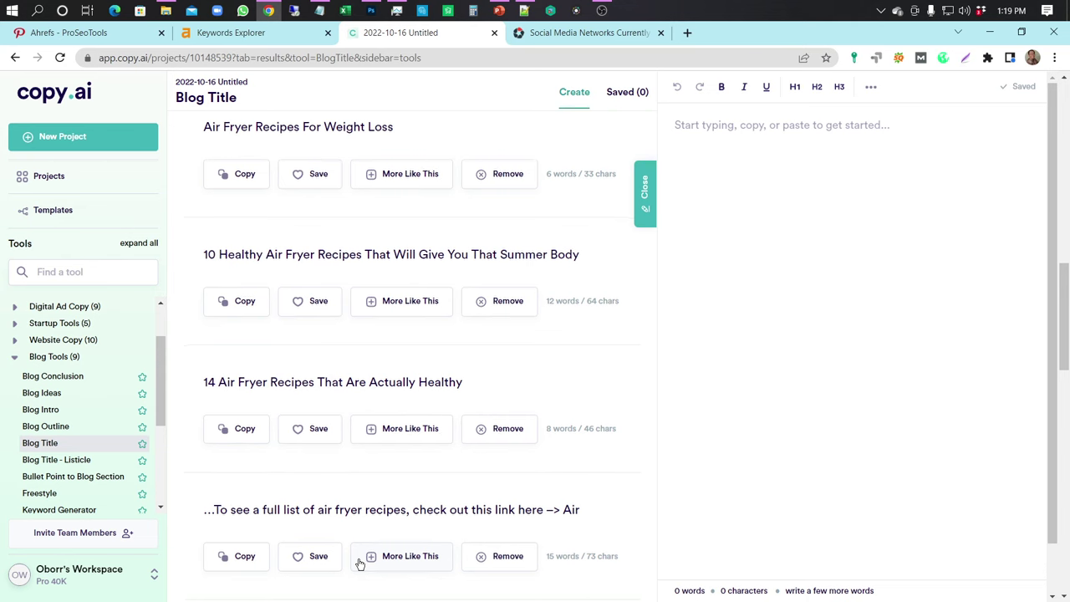
scroll(360, 565, down, 2)
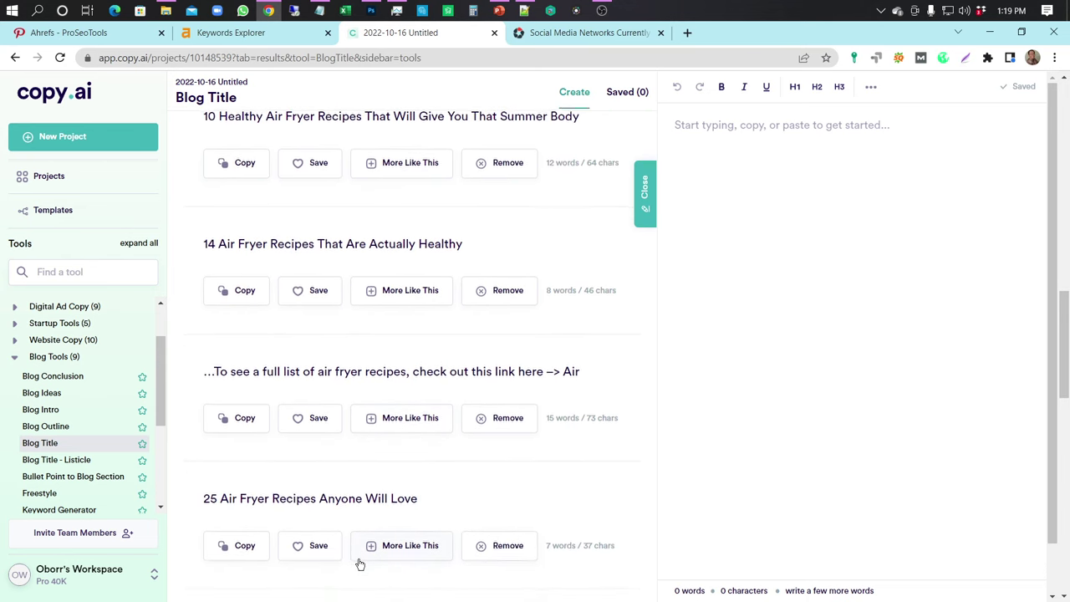
scroll(360, 565, down, 2)
scroll(360, 565, down, 4)
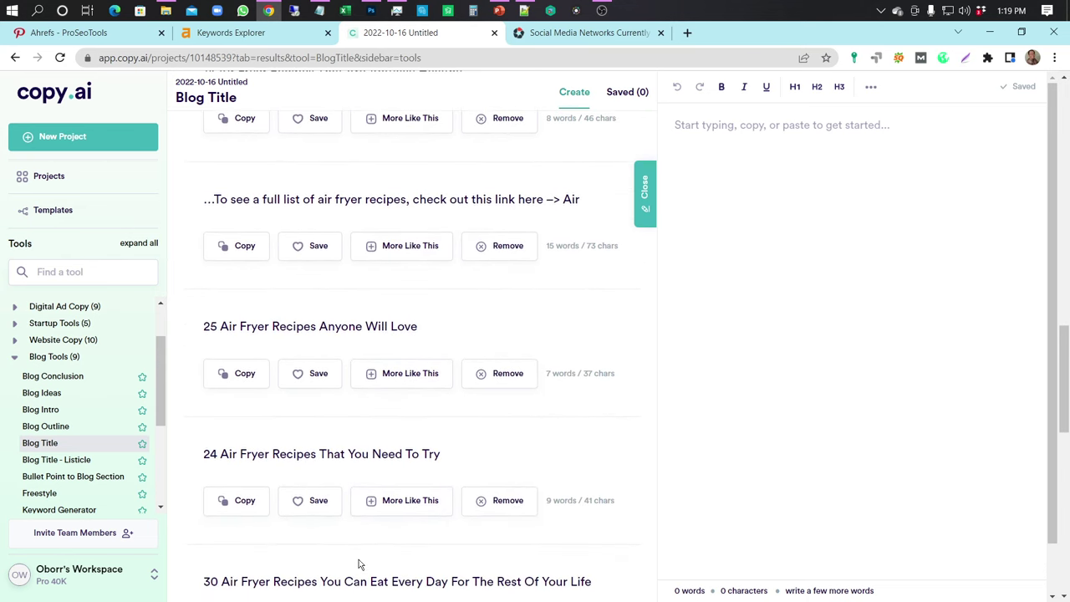
scroll(359, 560, down, 2)
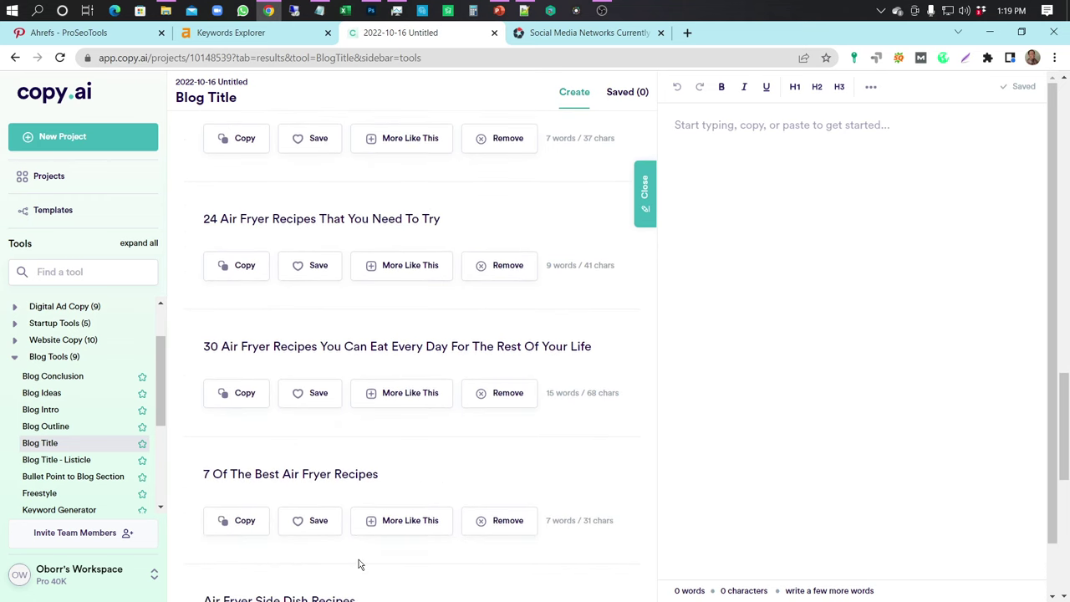
scroll(359, 565, up, 3)
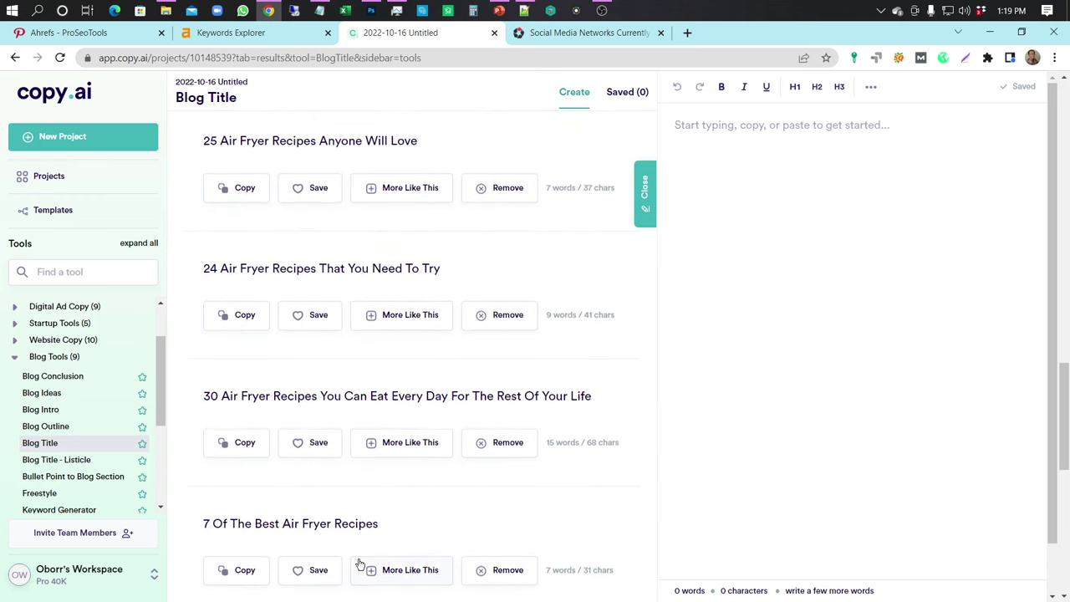
scroll(359, 565, up, 5)
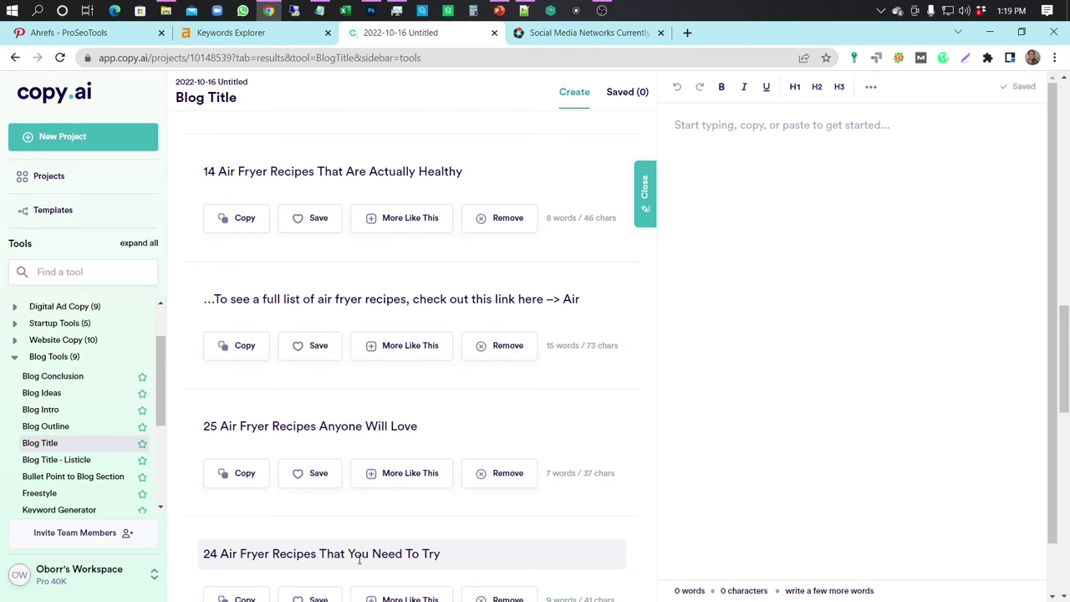
scroll(360, 560, up, 1)
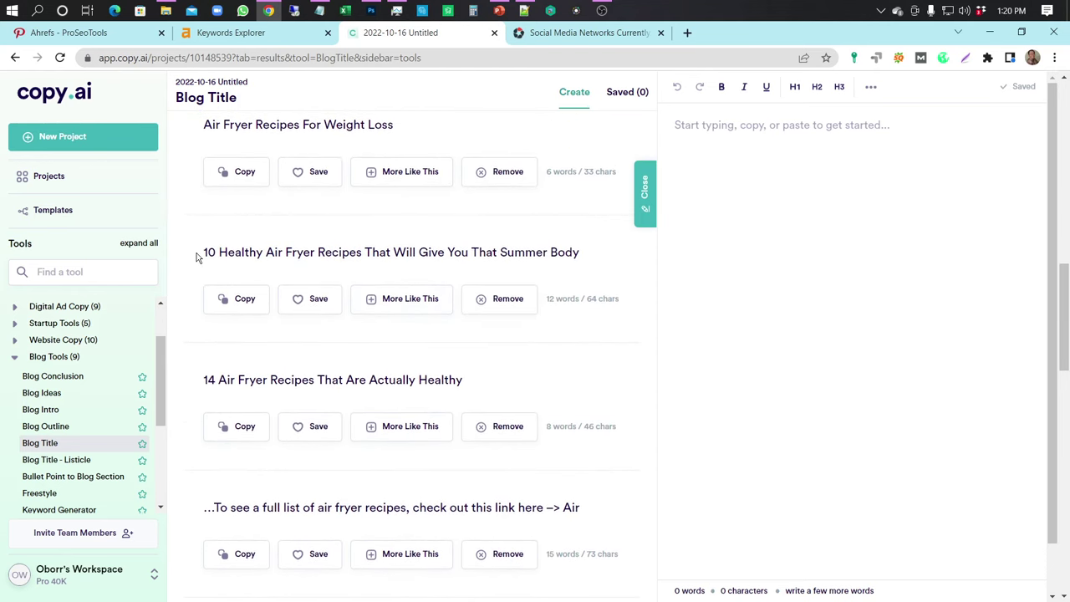
Step: Copy the title "10 Healthy Air Fryer Recipes That Will Give You That Summer Body" into the blank Notepad++ note under the heading WORDPRESS
drag(199, 253, 596, 254)
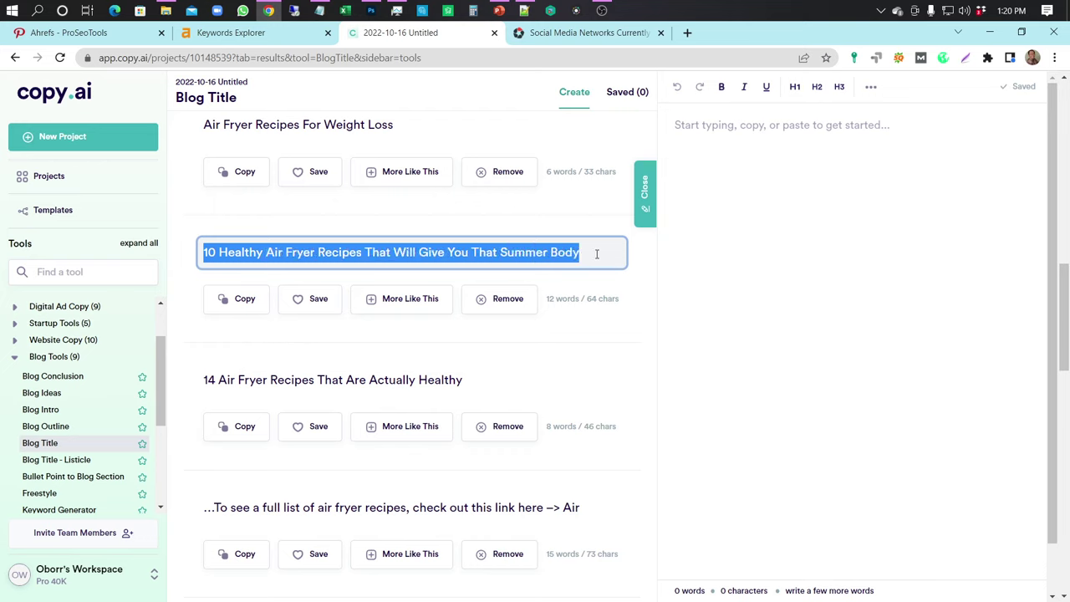
key(ctrl+c)
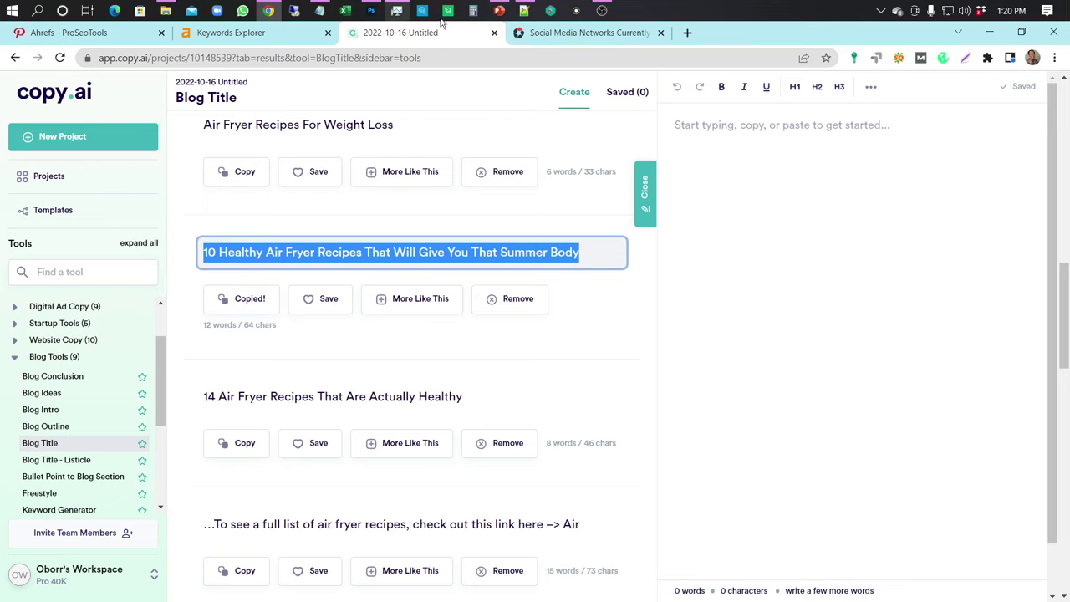
click(524, 11)
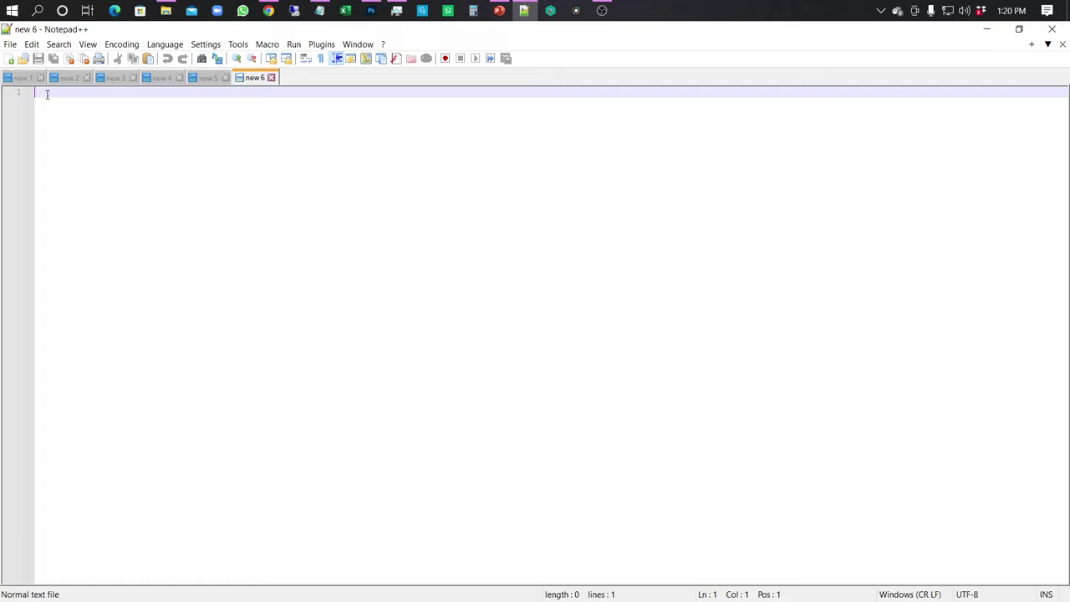
text(WORD)
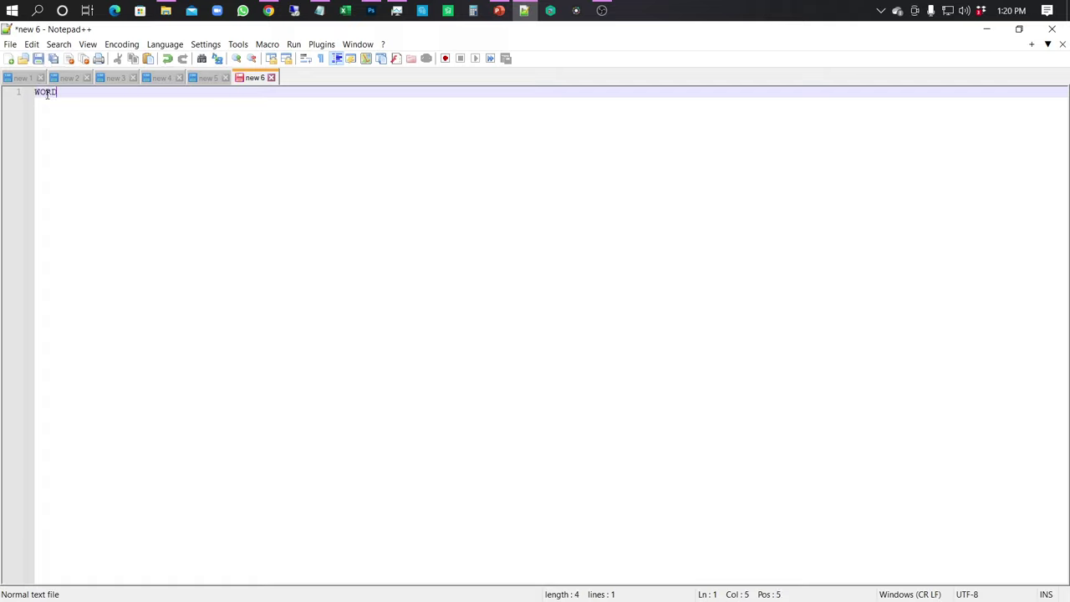
text(PRESS)
key(Return)
key(Return)
key(ctrl+v)
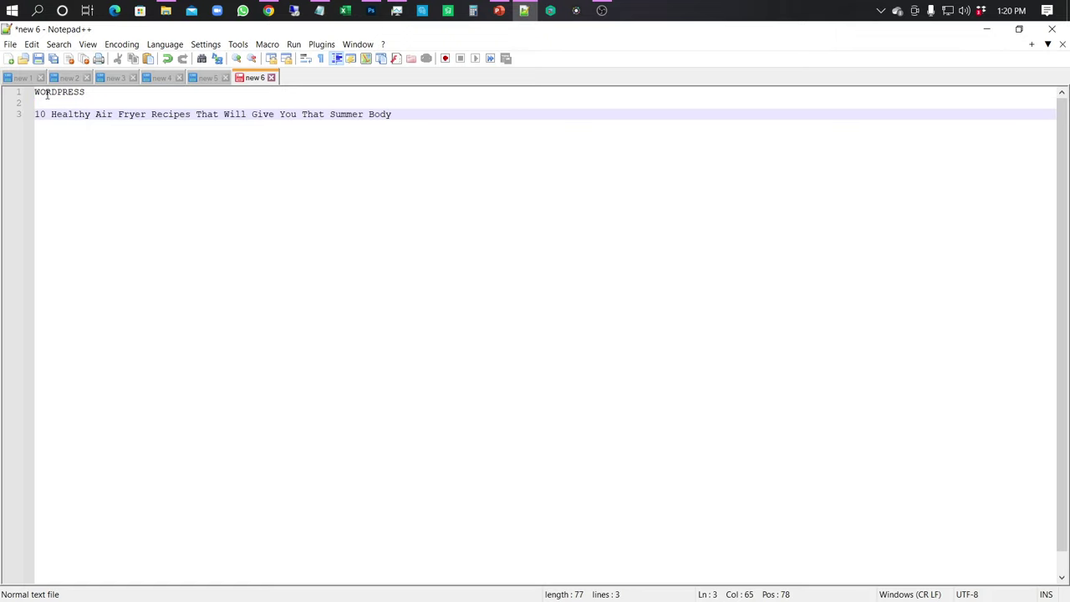
Step: Switch to Copy.ai and copy the generated title "Air Fryer Recipes For Weight Loss"
key(alt+Tab)
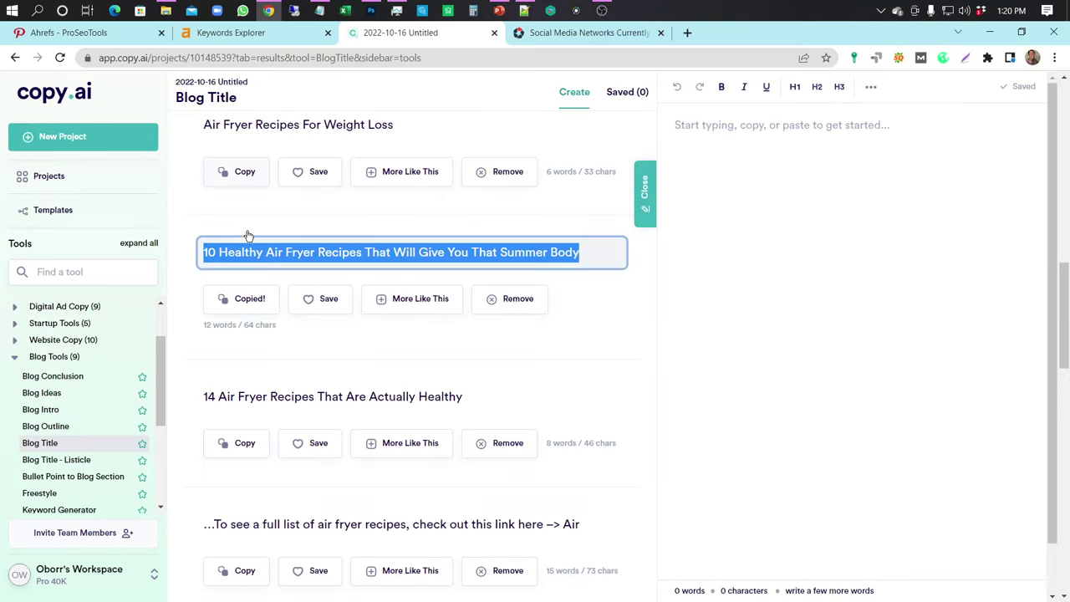
scroll(300, 350, up, 4)
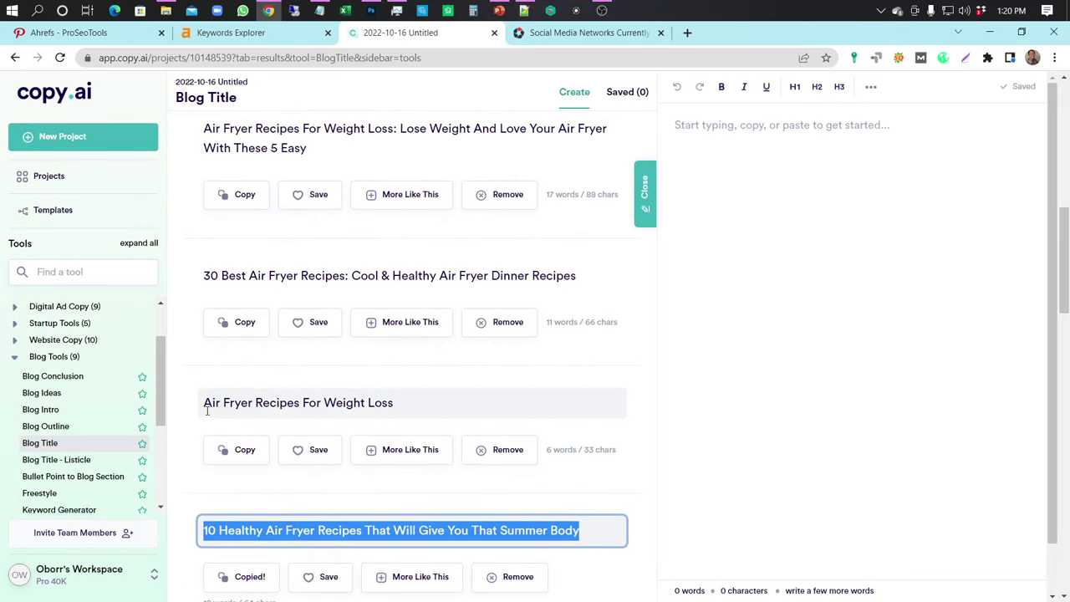
drag(204, 402, 452, 403)
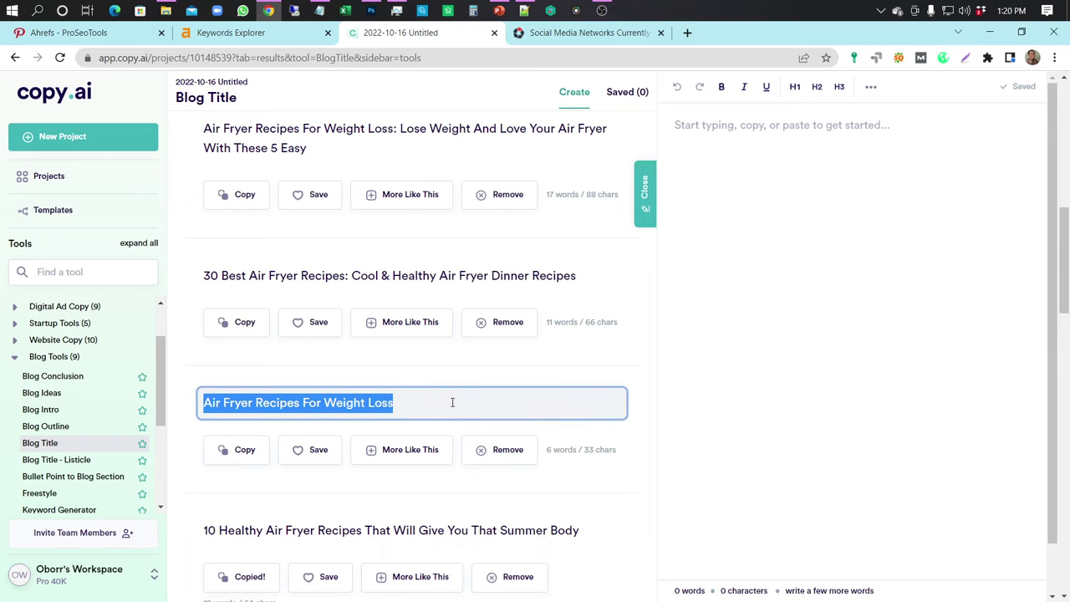
key(ctrl+c)
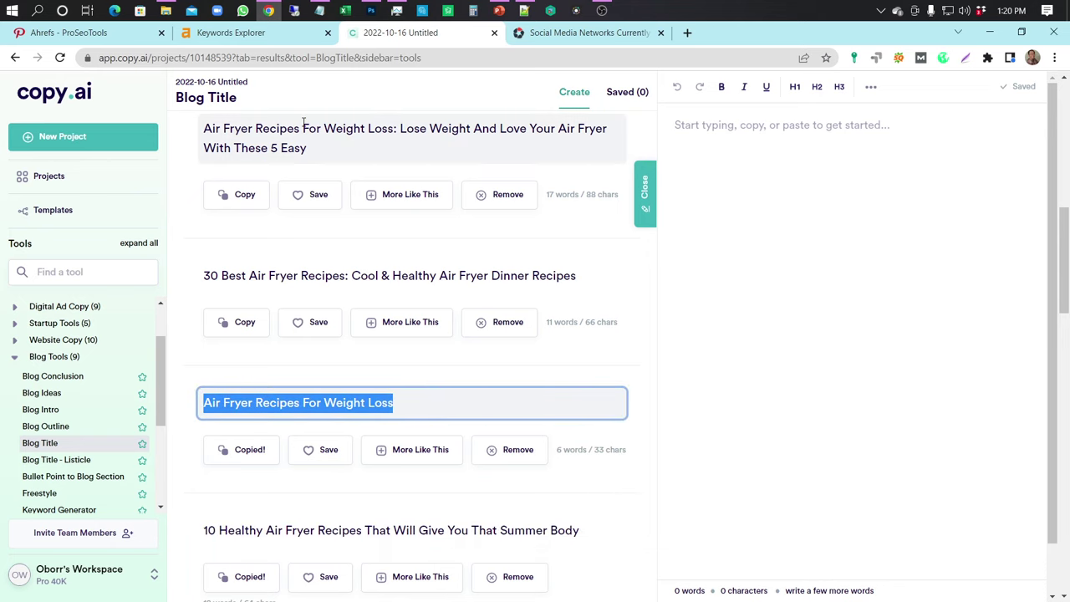
Step: In the blank Notepad++ note "new 2", add the heading BLOGSPOT and paste the copied title below it, separated by an empty line
key(alt+Tab)
click(68, 77)
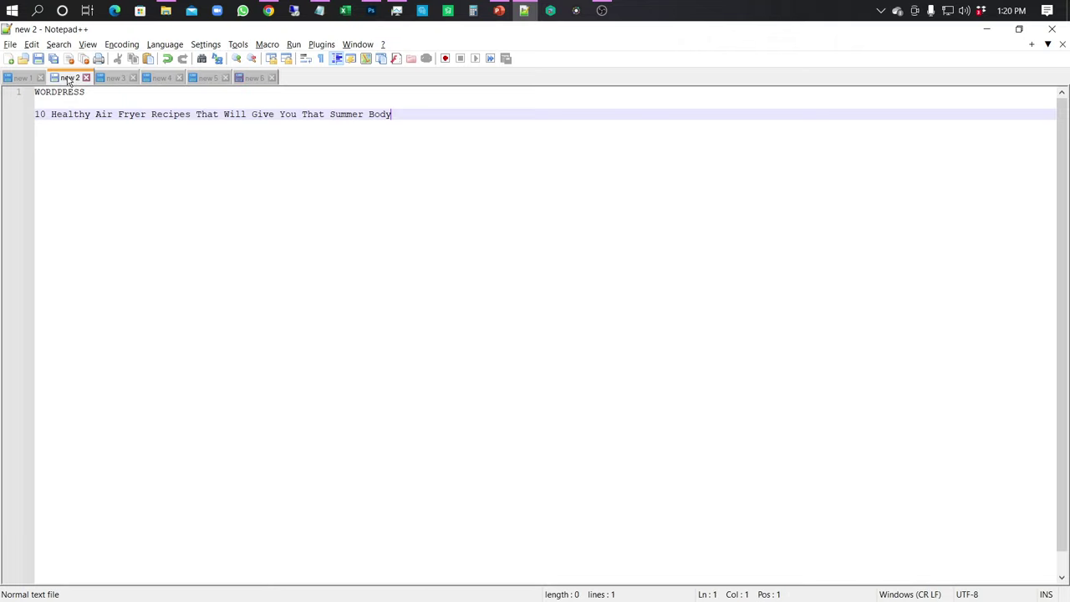
text(BLOGPOST)
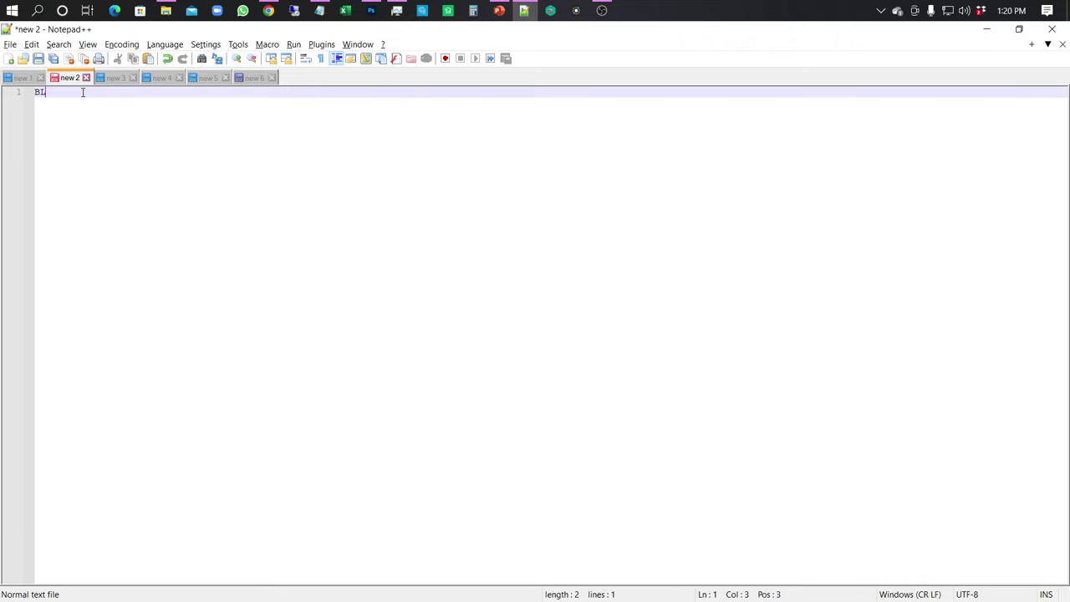
key(BackSpace)
key(BackSpace)
key(BackSpace)
key(BackSpace)
text(SPOT)
key(Return)
key(Return)
key(ctrl+v)
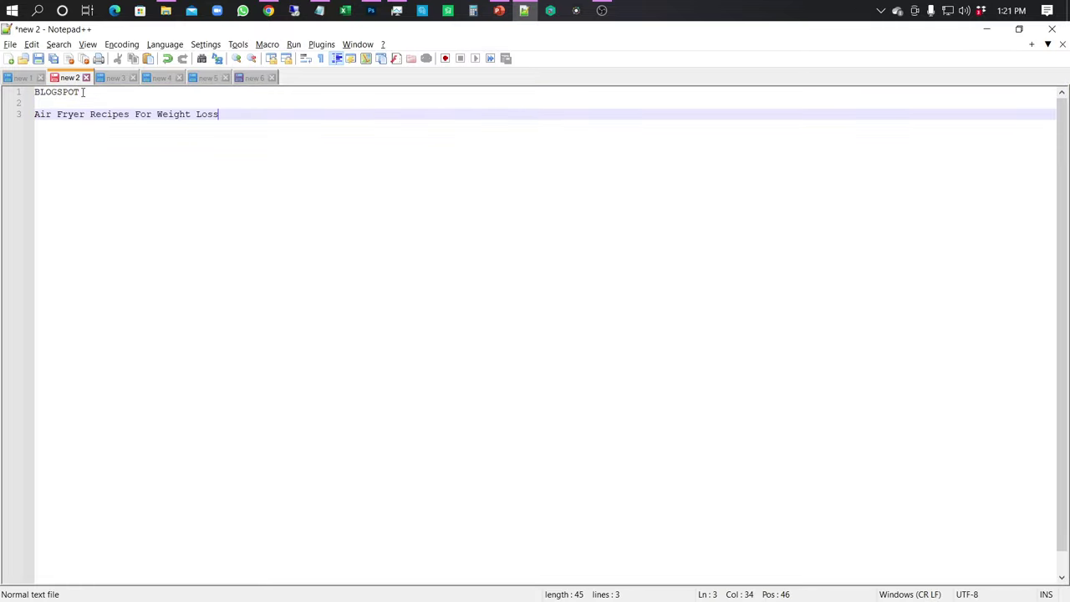
key(Return)
Step: Check the list of publishing platforms on the first slide of the PowerPoint presentation, then return to Copy.ai
key(alt+Tab)
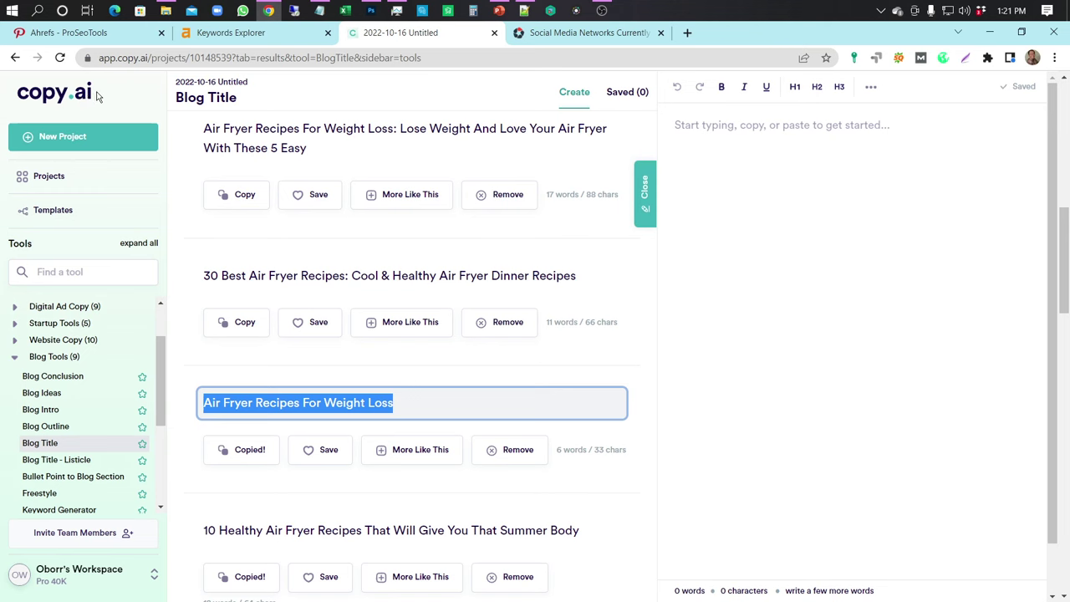
scroll(211, 340, up, 1)
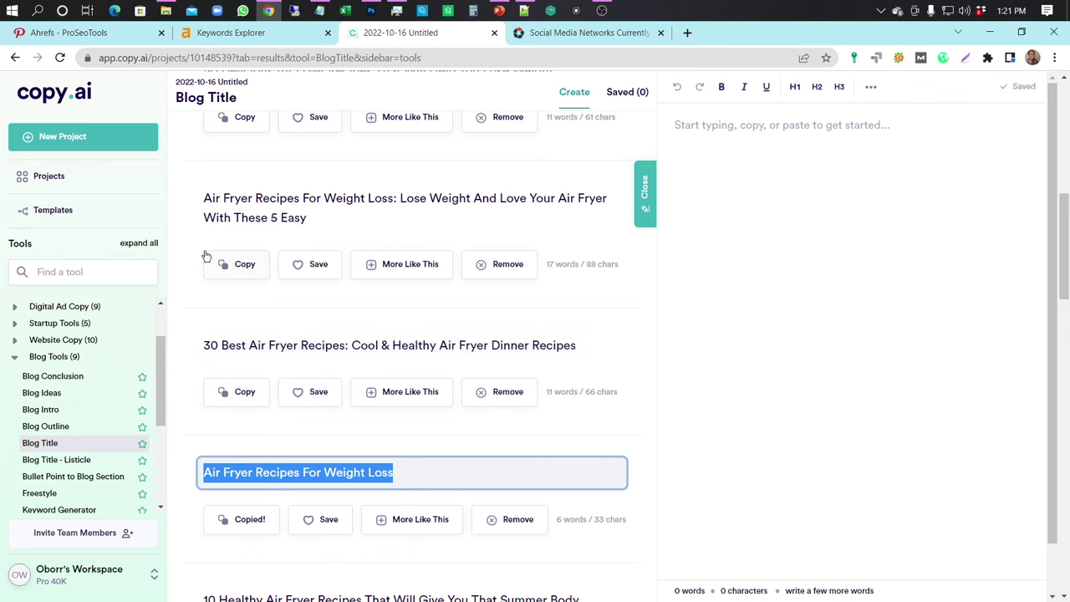
click(499, 15)
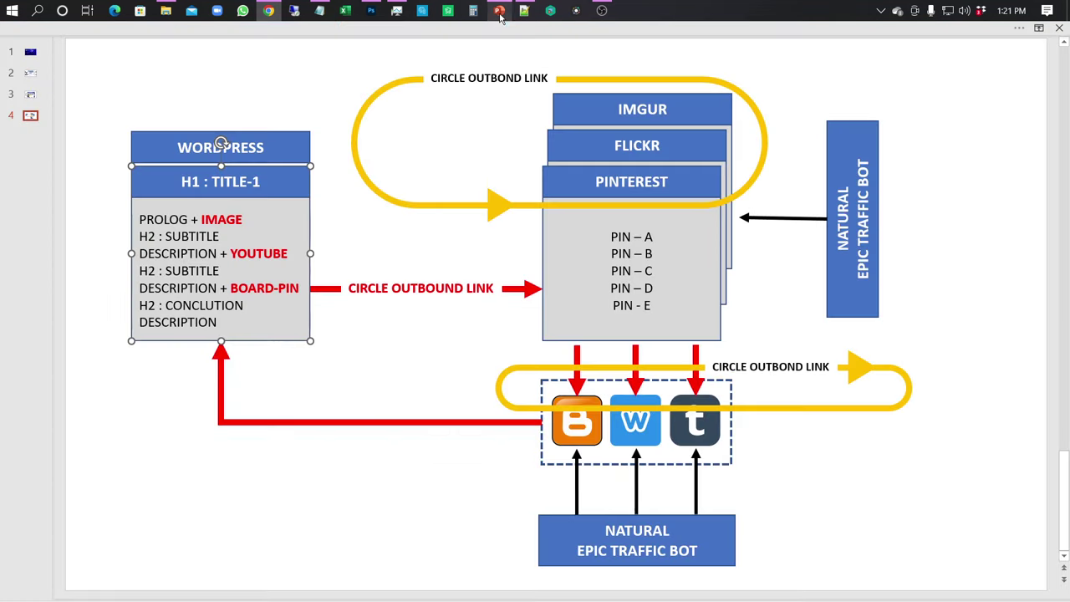
click(30, 52)
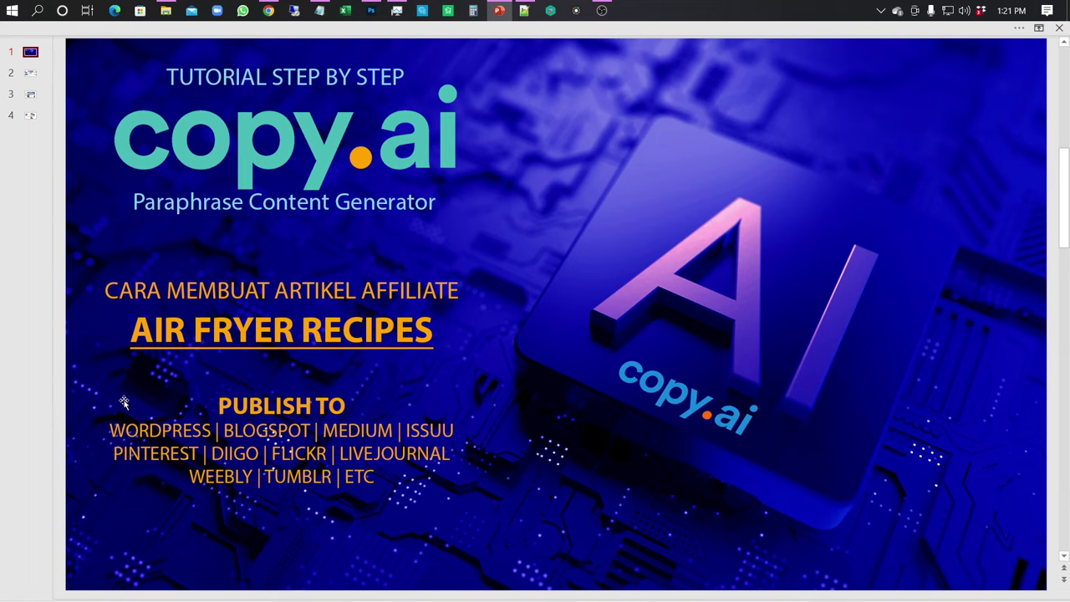
key(alt+Tab)
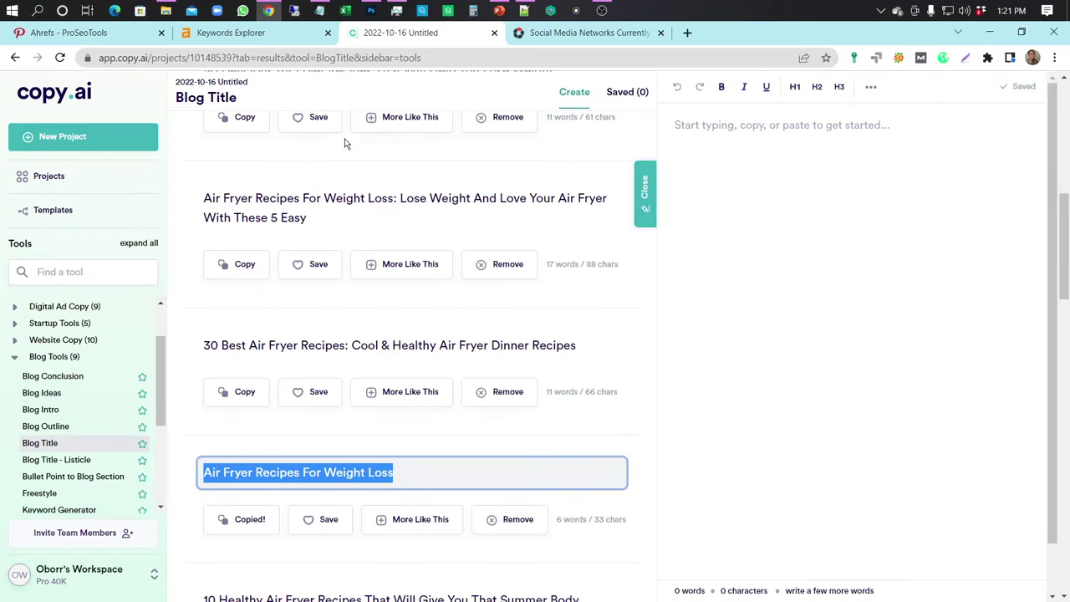
Step: Switch to Notepad++ and reorder the notes so that the WORDPRESS note comes first
click(525, 11)
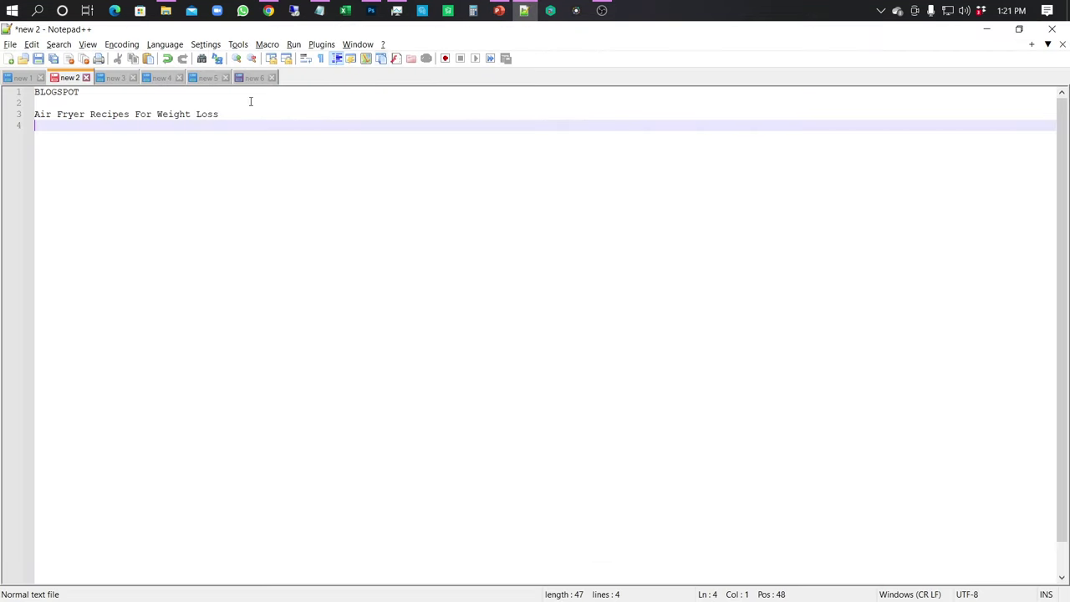
click(22, 78)
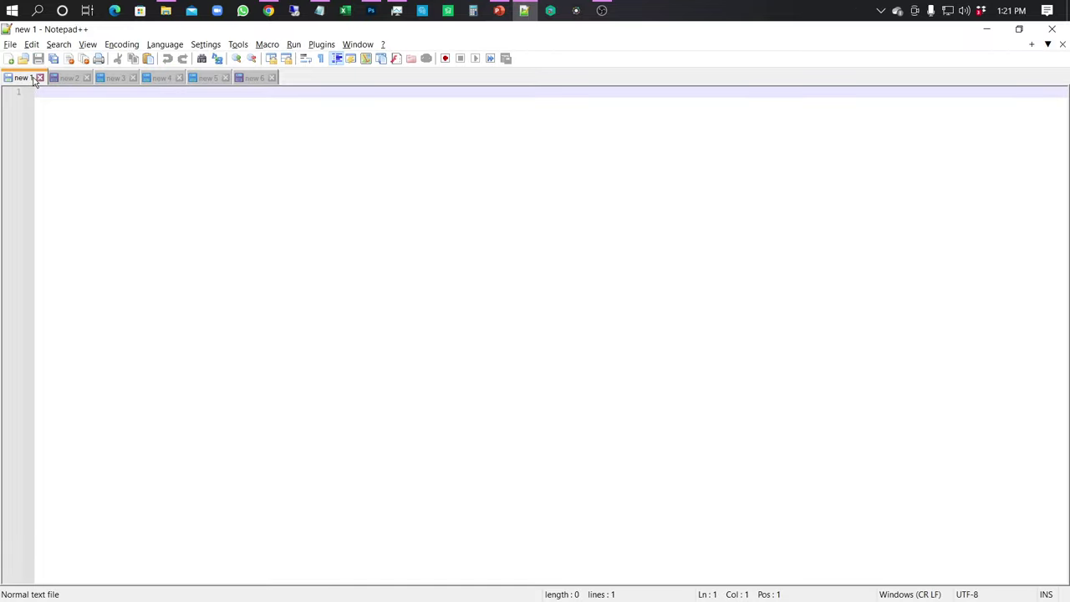
click(72, 81)
click(120, 79)
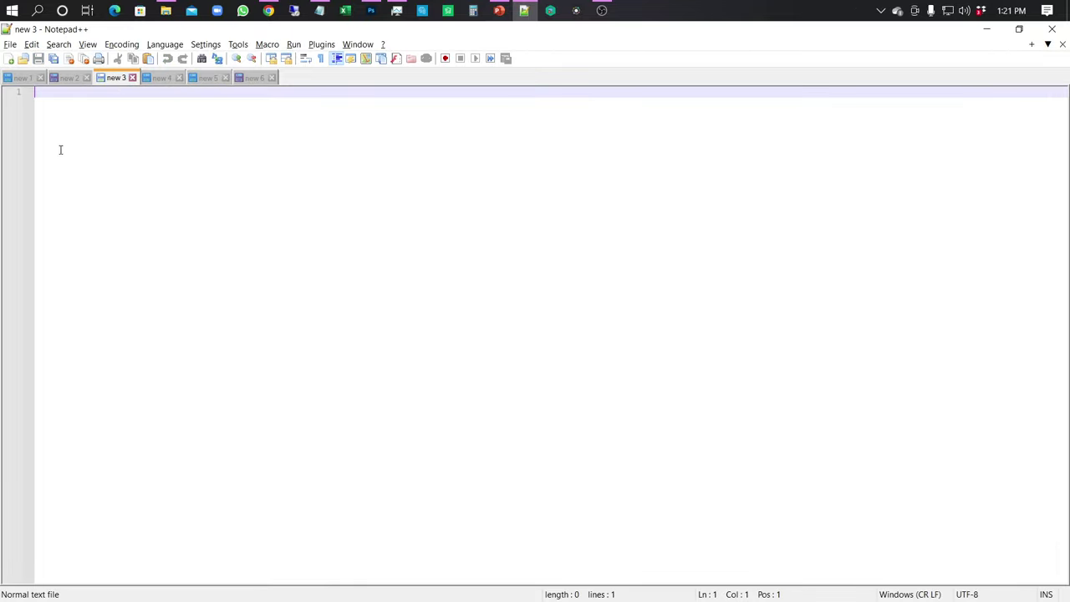
click(24, 80)
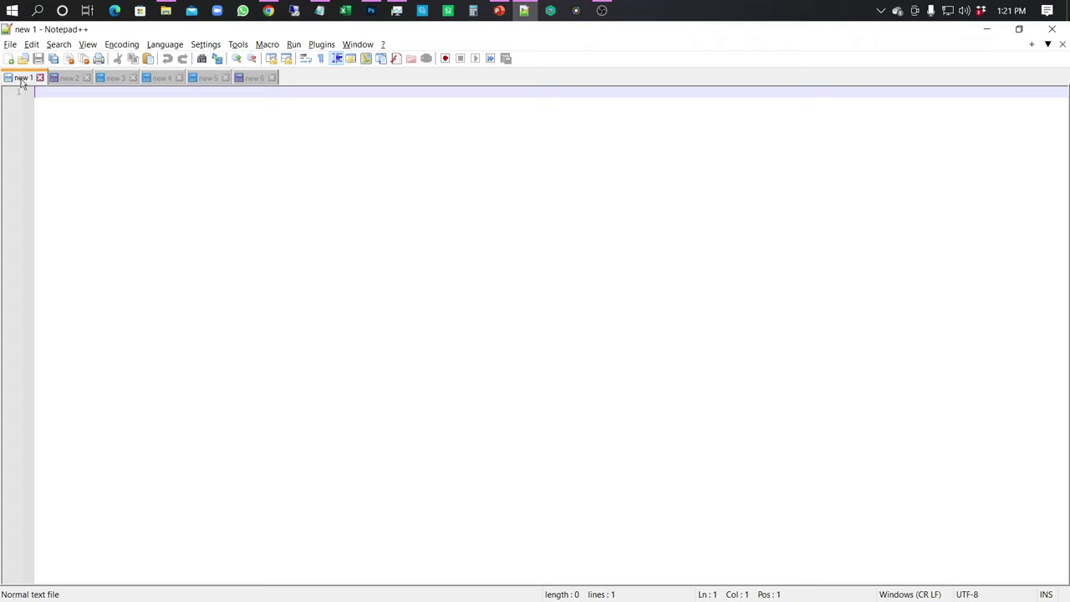
click(262, 79)
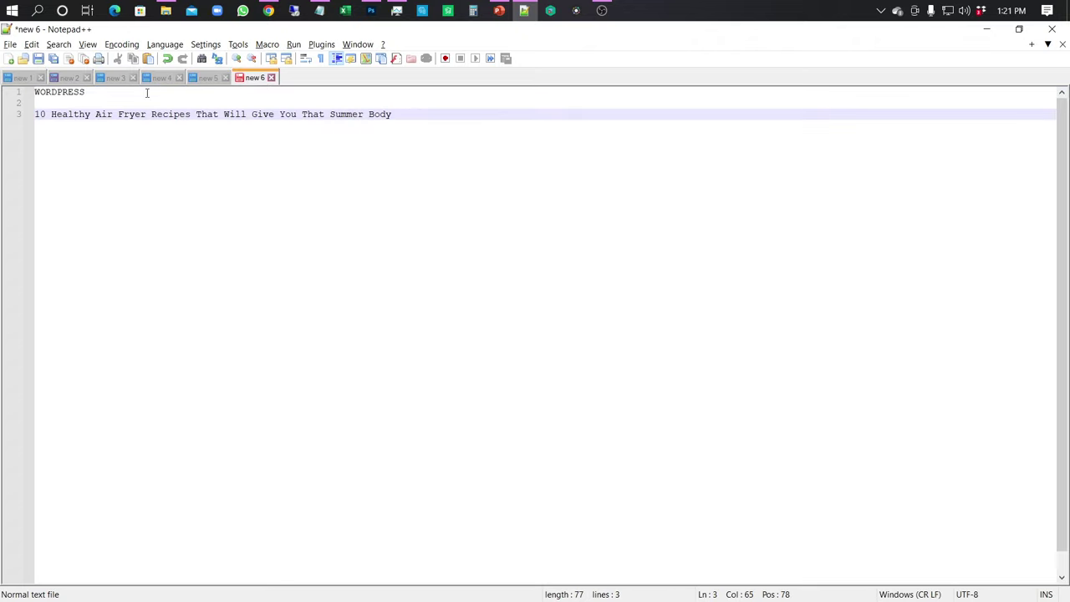
drag(263, 79, 23, 78)
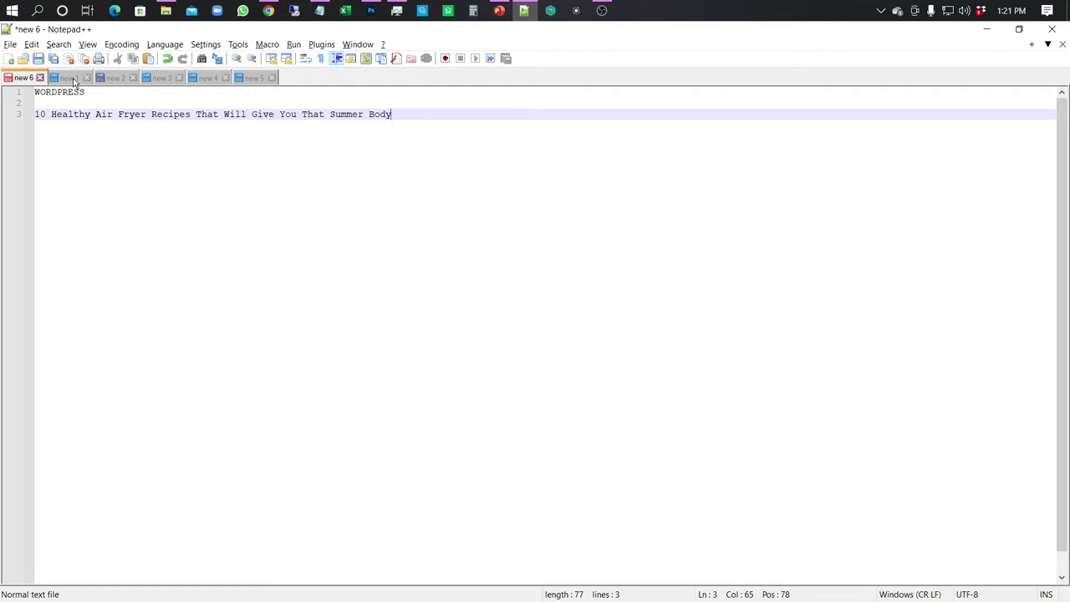
Step: Move the BLOGSPOT note directly after the WORDPRESS note, then return to Copy.ai
click(71, 78)
click(113, 79)
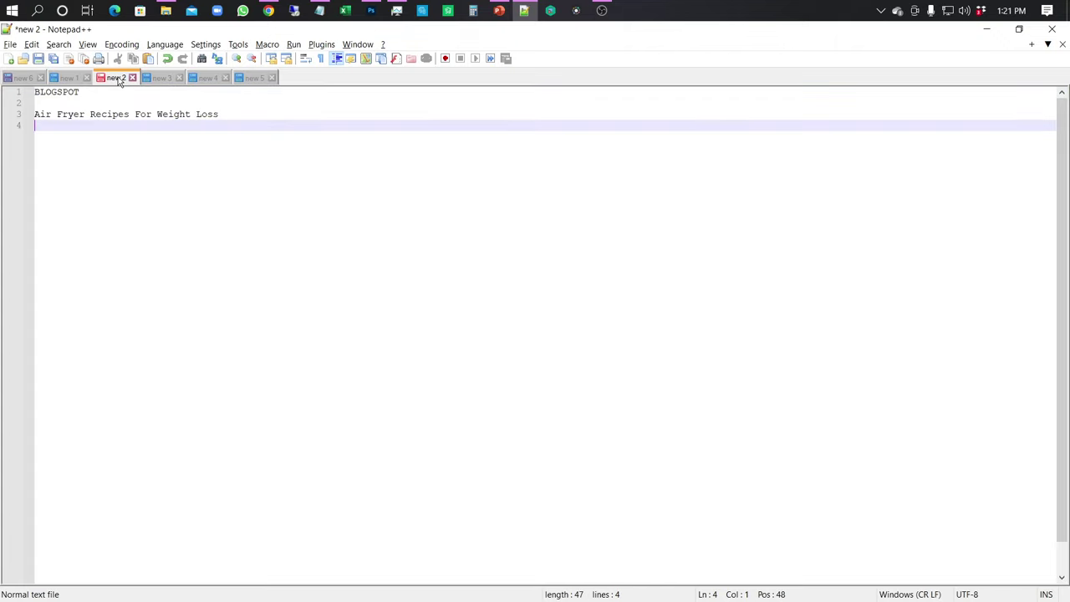
drag(118, 79, 67, 79)
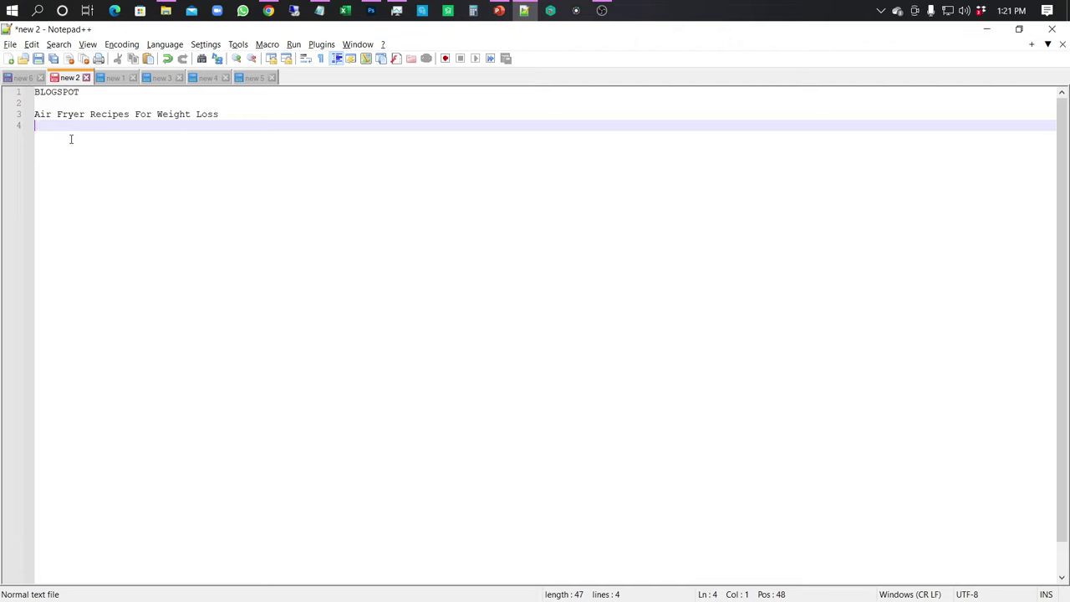
key(alt+Tab)
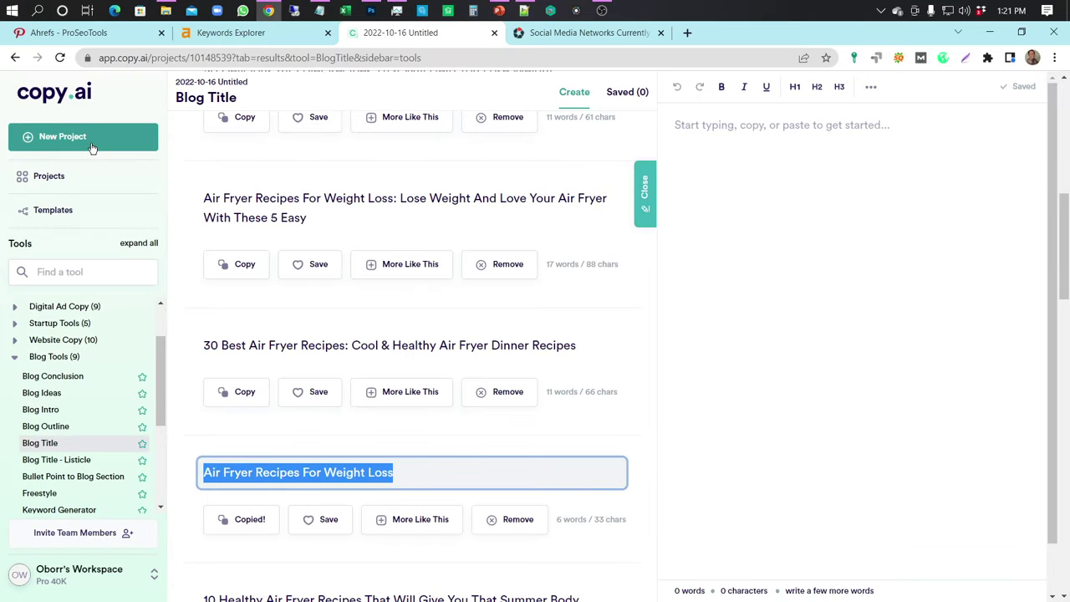
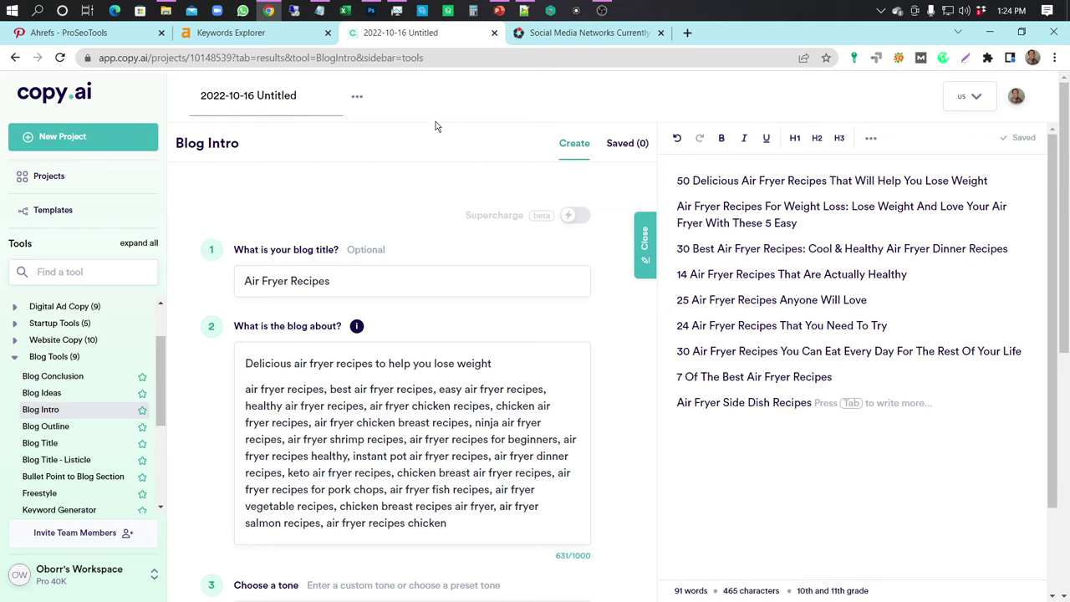
Step: Copy the title "10 Healthy Air Fryer Recipes That Will Give You That Summer Body" from the WORDPRESS note in Notepad++
click(524, 10)
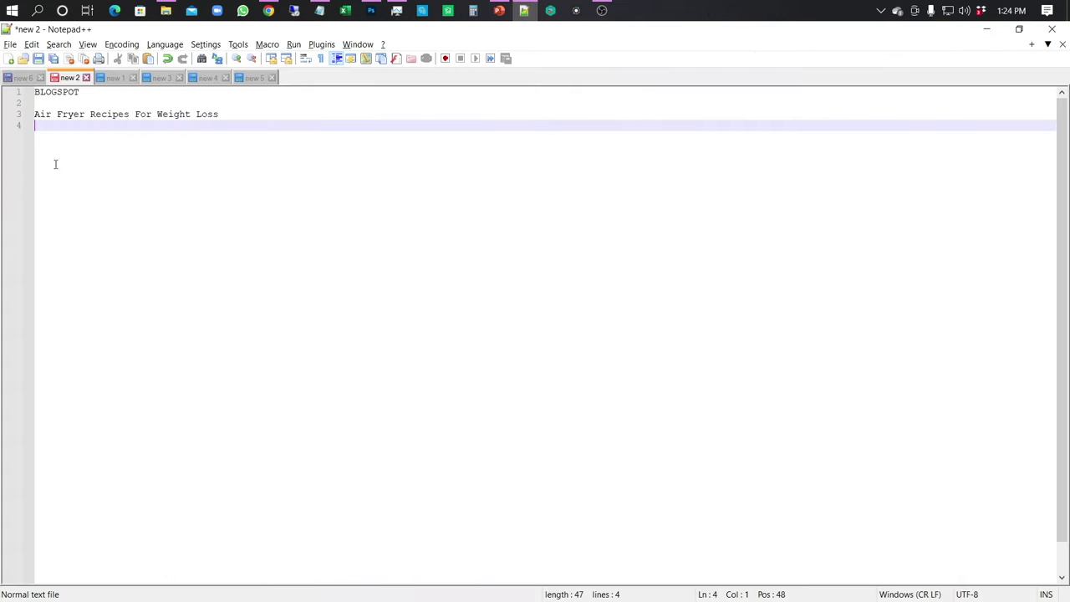
click(22, 78)
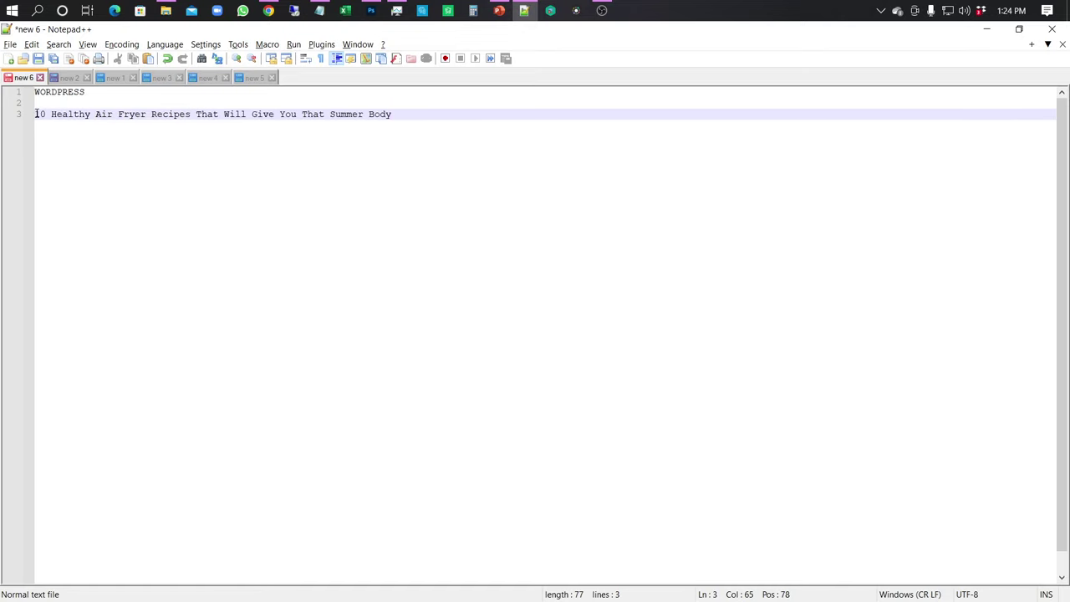
drag(36, 114, 412, 113)
key(ctrl+c)
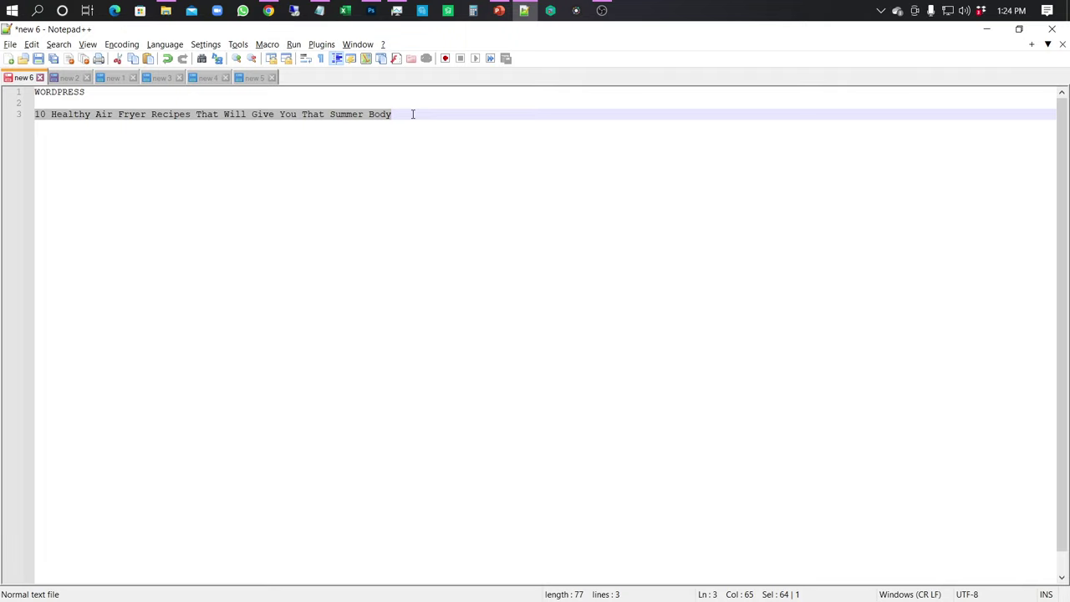
Step: In Copy.ai's Blog Intro tool, replace the whole blog description with the copied title and generate intros with the Friendly tone
key(alt+Tab)
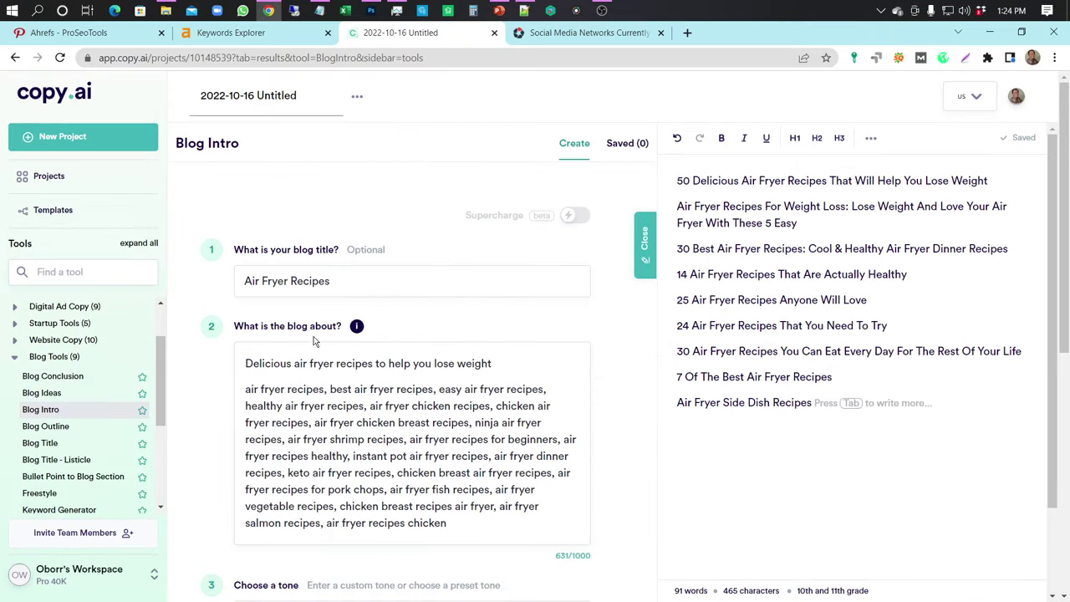
drag(245, 363, 452, 525)
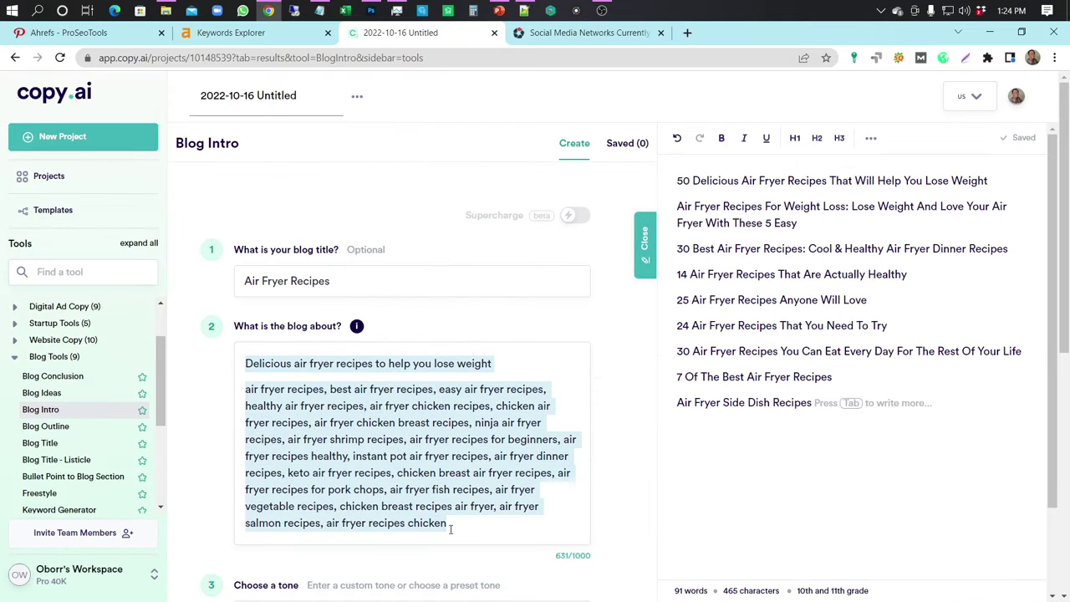
key(ctrl+v)
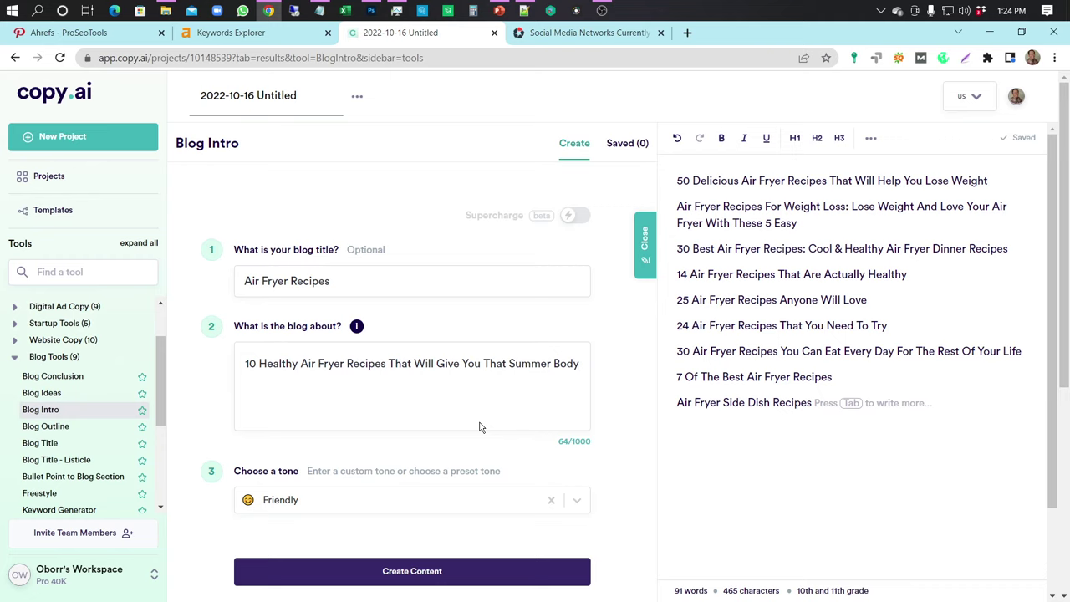
scroll(620, 414, down, 1)
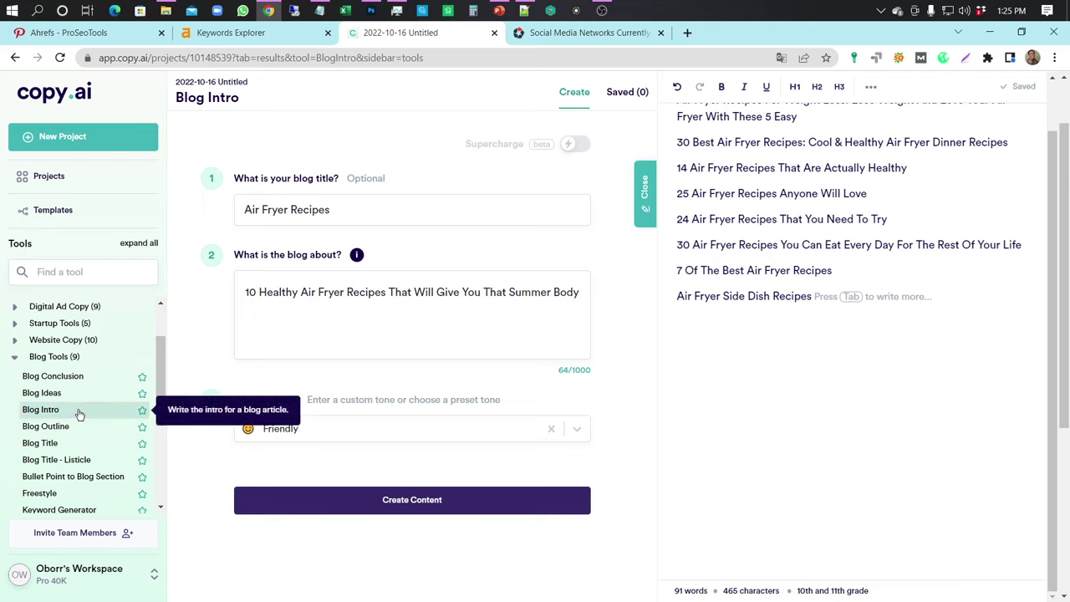
click(432, 500)
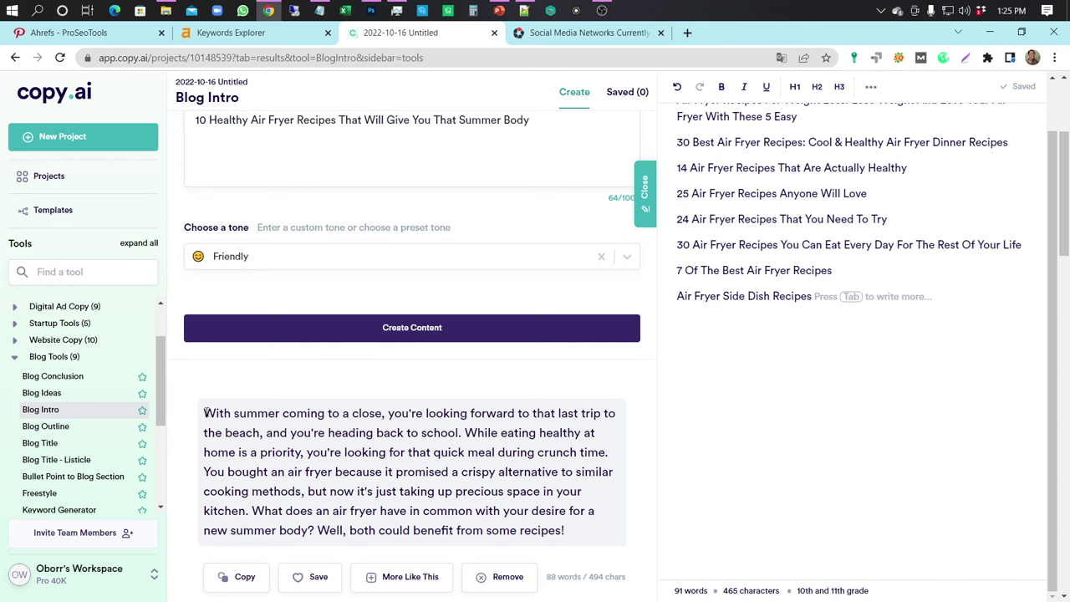
Step: Copy the generated intro beginning "With summer coming to a close" into the WORDPRESS note in Notepad++, below the title after an empty line
drag(204, 412, 578, 536)
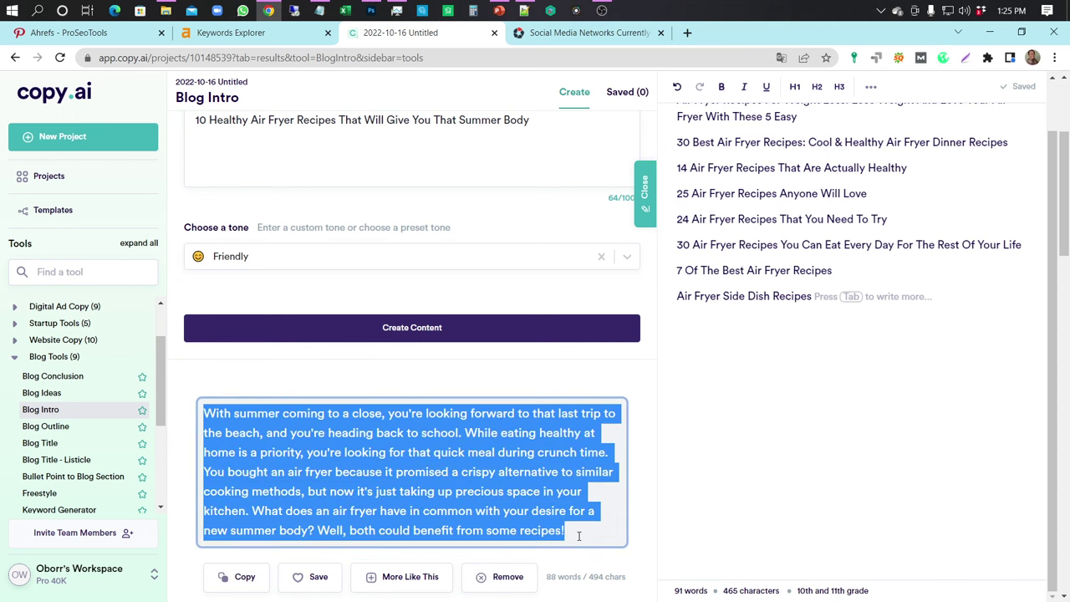
key(ctrl+c)
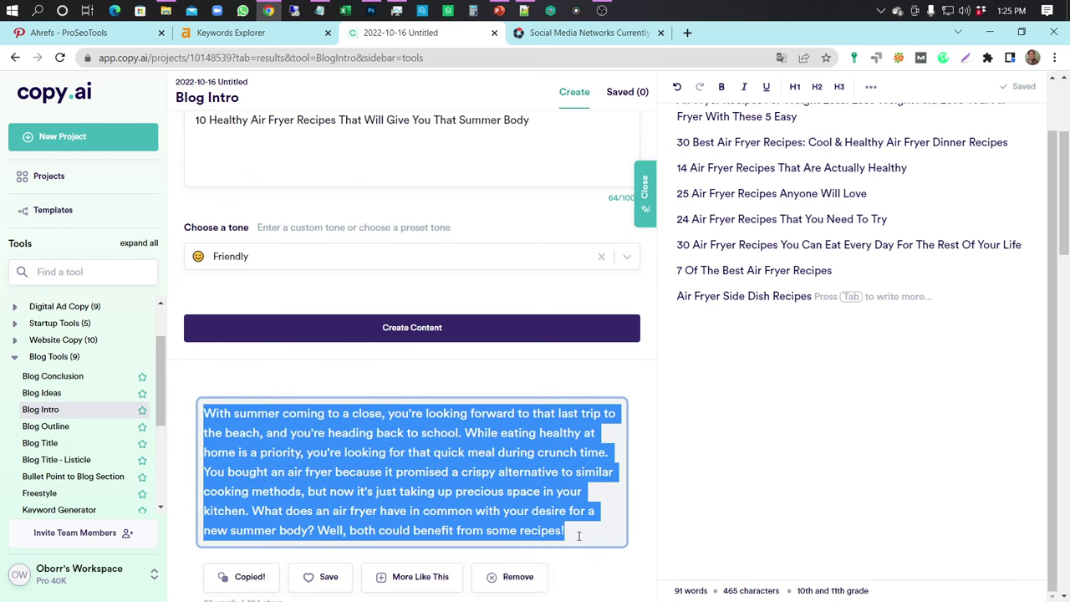
click(524, 12)
click(444, 113)
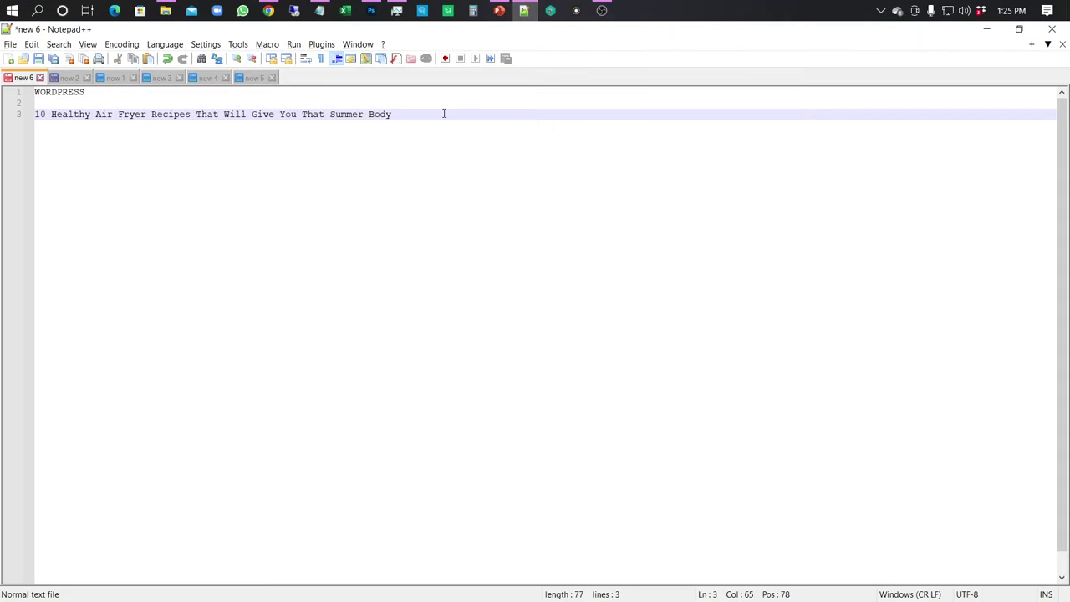
key(Return)
key(Return)
key(ctrl+v)
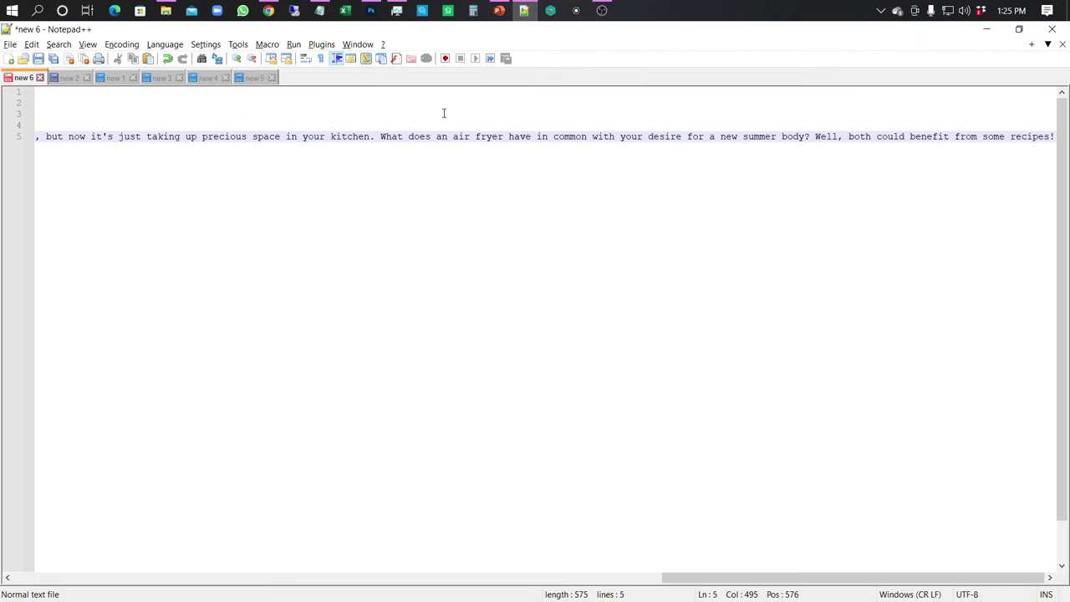
key(Return)
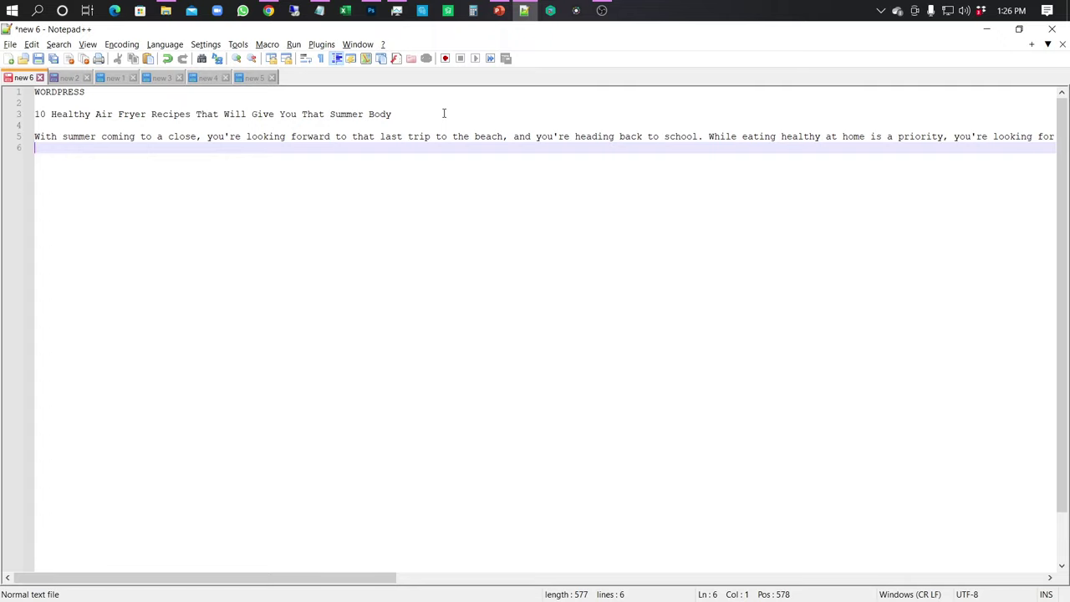
Step: Switch to Copy.ai and copy the generated blog intro beginning "Can you feel the heat? Summer is on its way"
key(alt+Tab)
scroll(444, 318, down, 3)
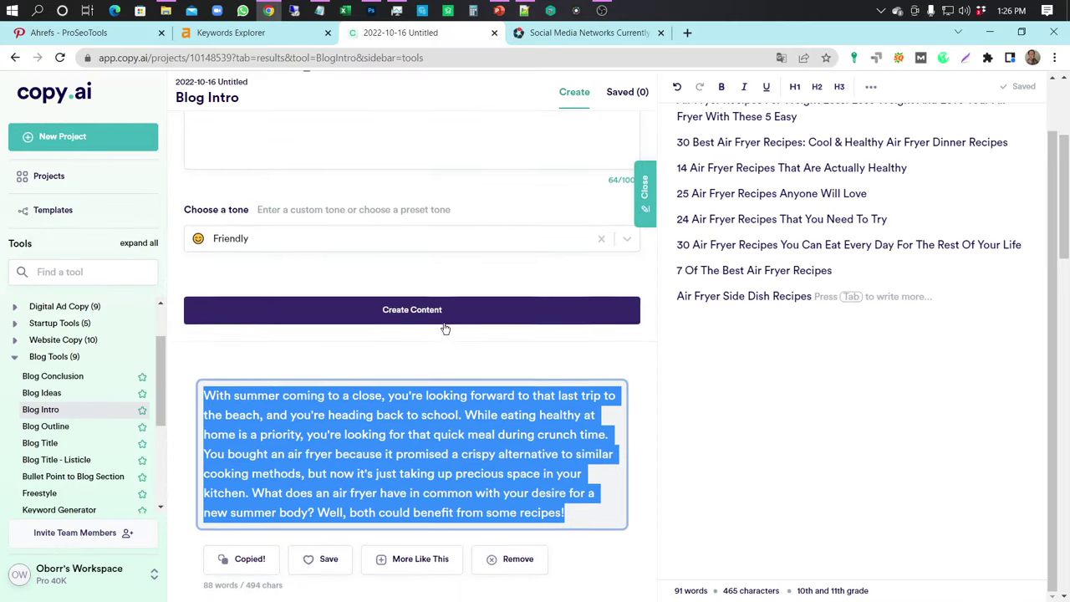
scroll(444, 324, down, 1)
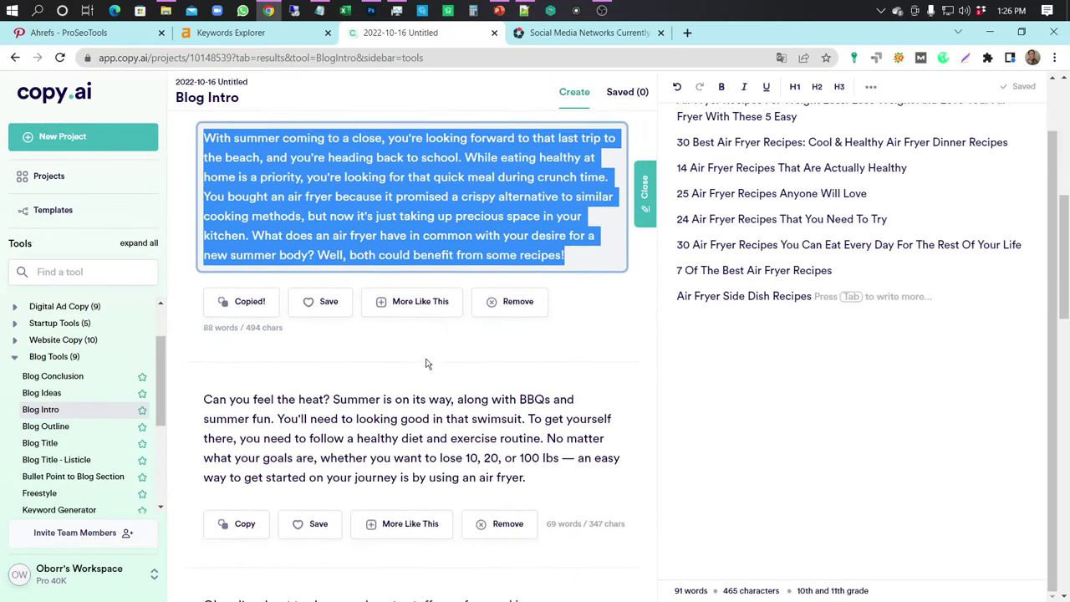
scroll(716, 159, up, 3)
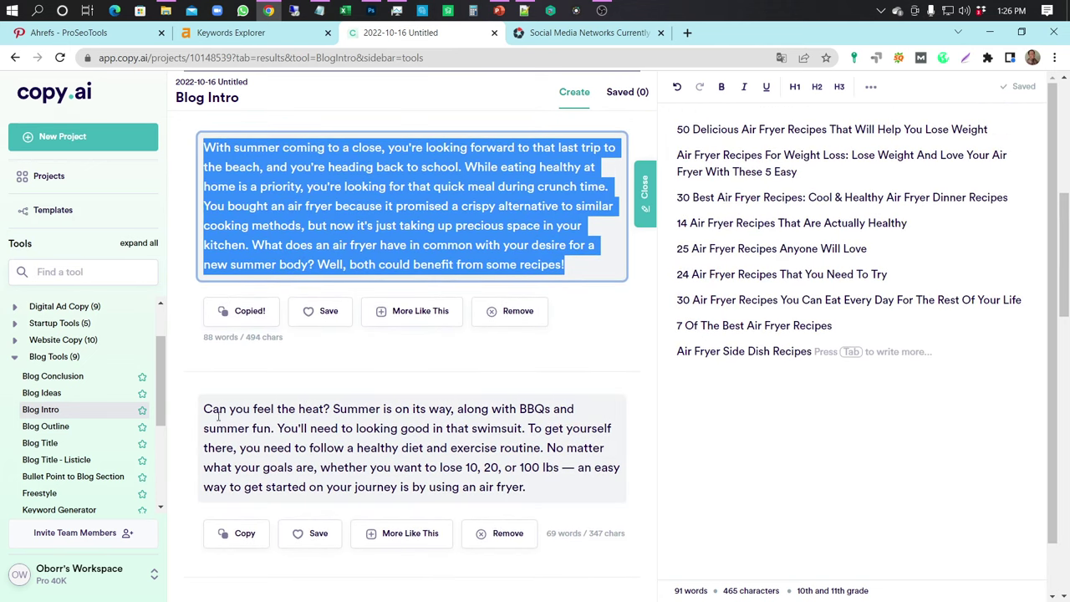
drag(205, 408, 553, 487)
key(ctrl+c)
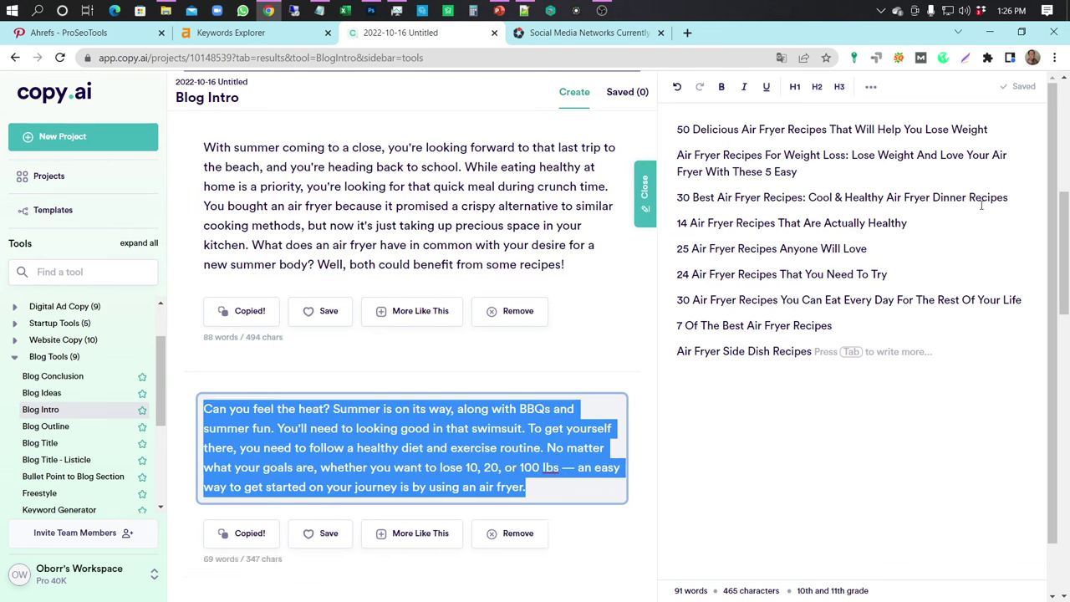
Step: Format "50 Delicious Air Fryer Recipes That Will Help You Lose Weight" as Heading 1 and insert the copied intro on a new line below it
click(1004, 128)
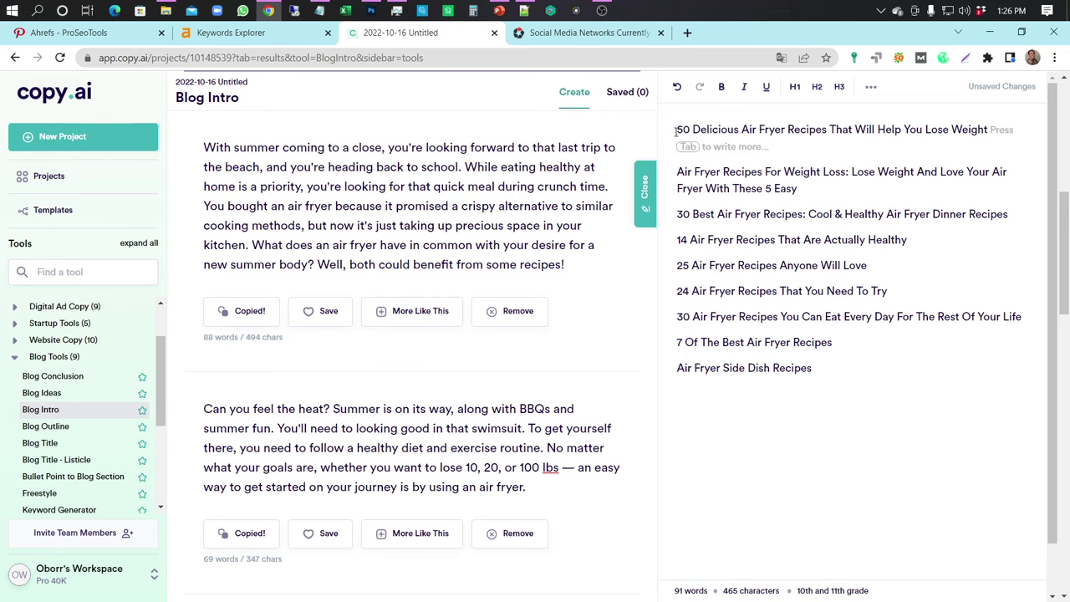
drag(676, 130, 992, 129)
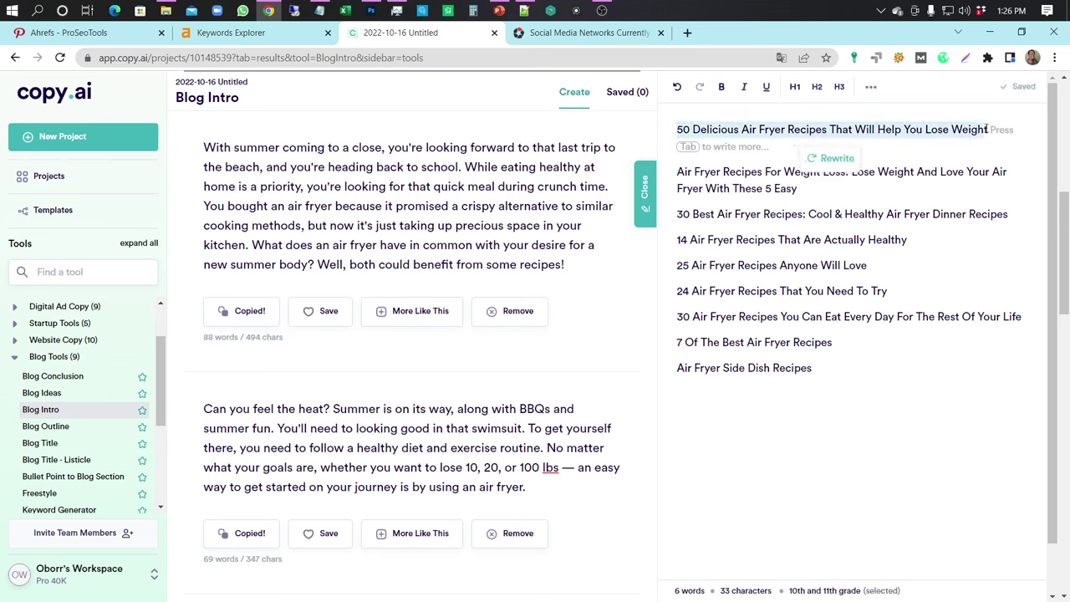
click(800, 92)
click(863, 155)
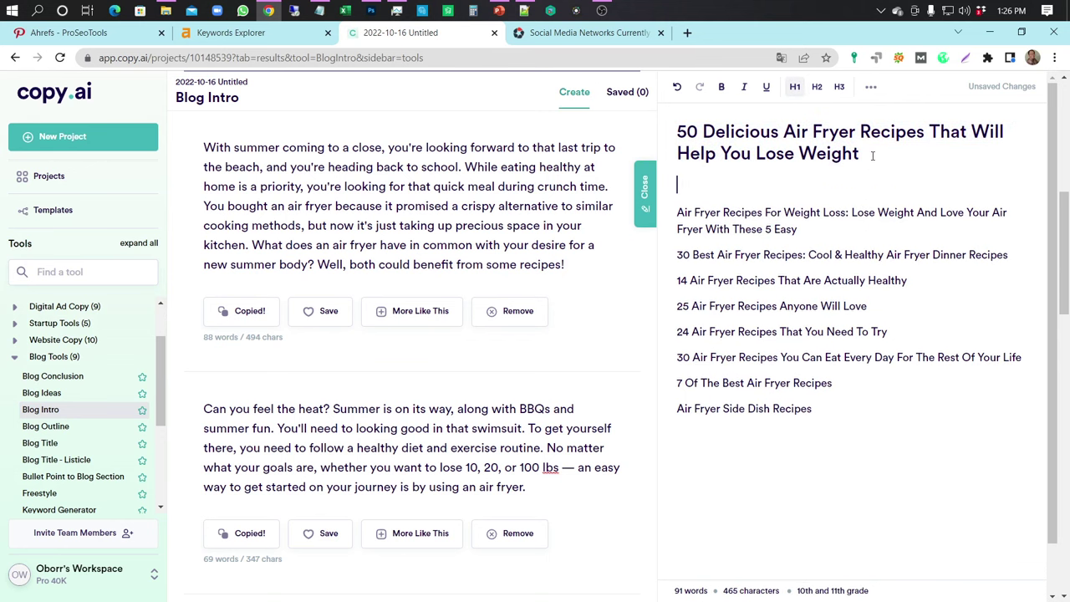
key(Return)
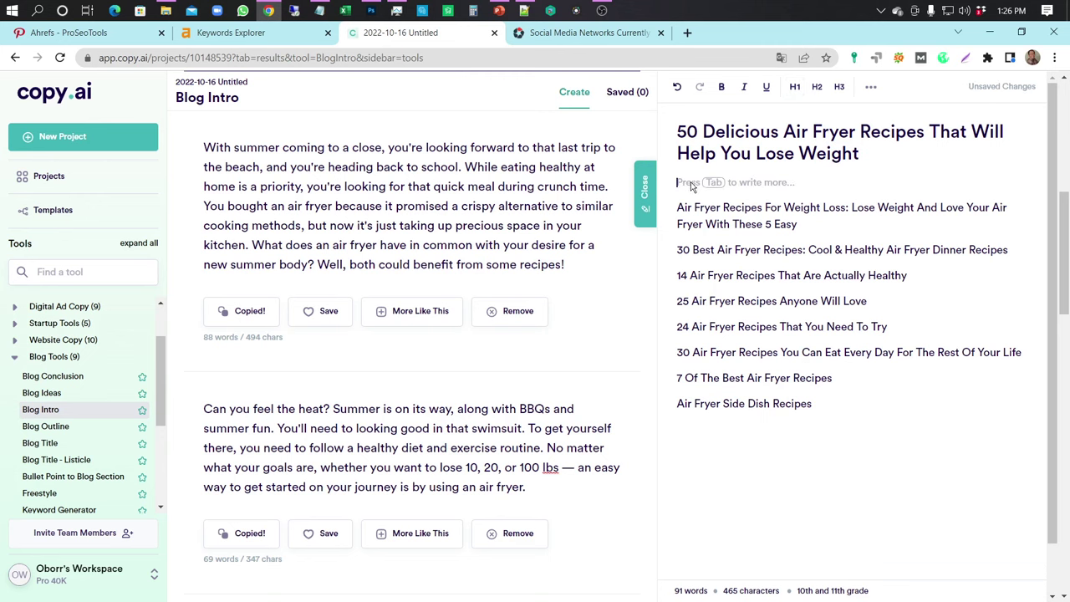
key(ctrl+v)
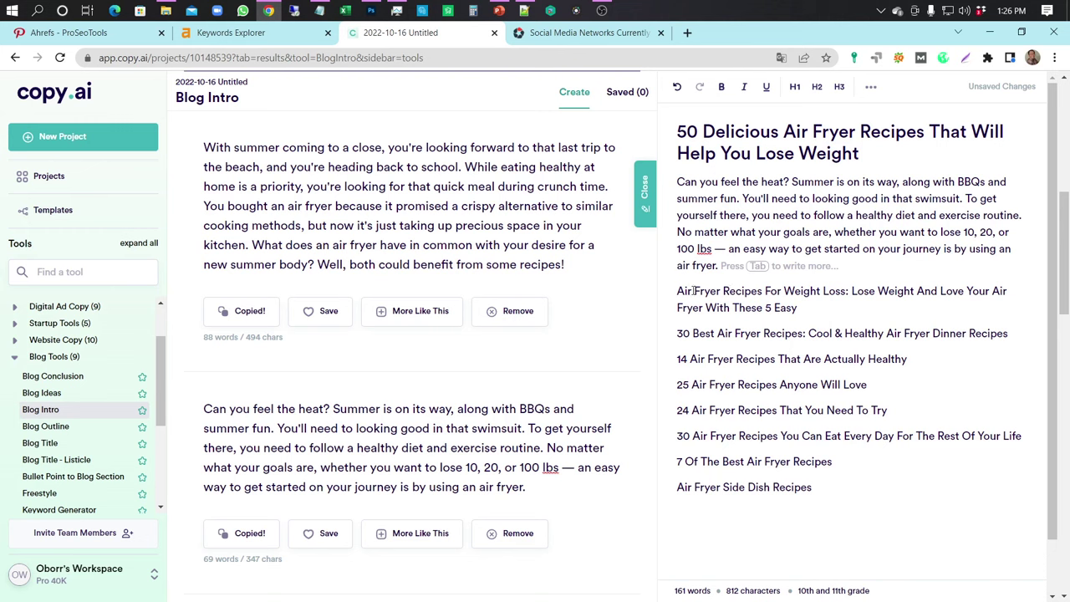
Step: Format the title "Air Fryer Recipes For Weight Loss: Lose Weight And Love Your Air Fryer With These 5 Easy" as Heading 1
drag(678, 291, 799, 306)
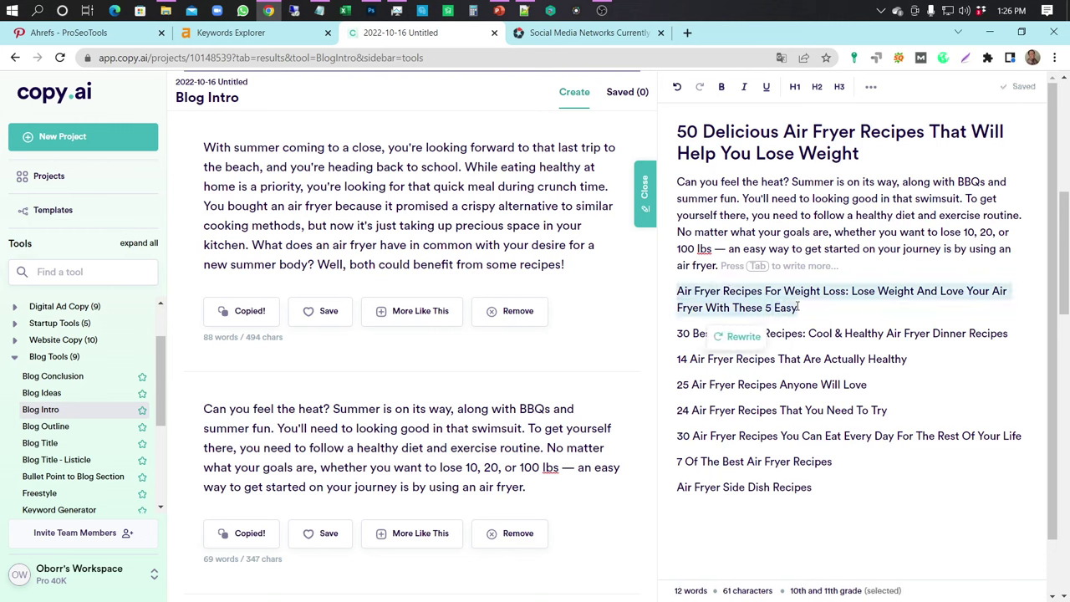
click(795, 86)
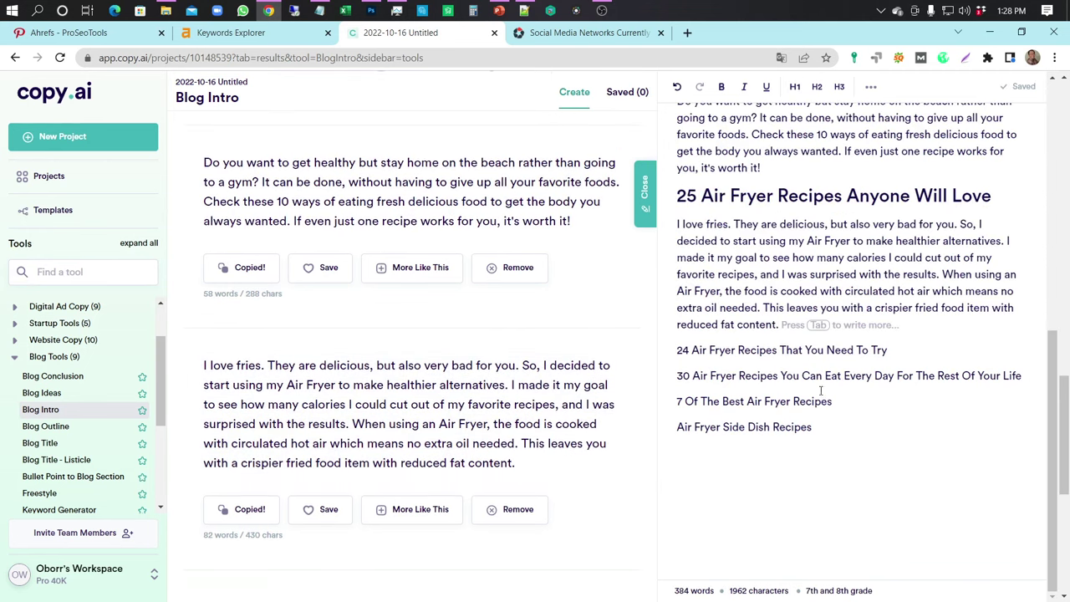
Step: Check the headings and intros assembled in the project document, then open the Blog Outline tool
scroll(752, 385, up, 5)
scroll(820, 389, up, 1)
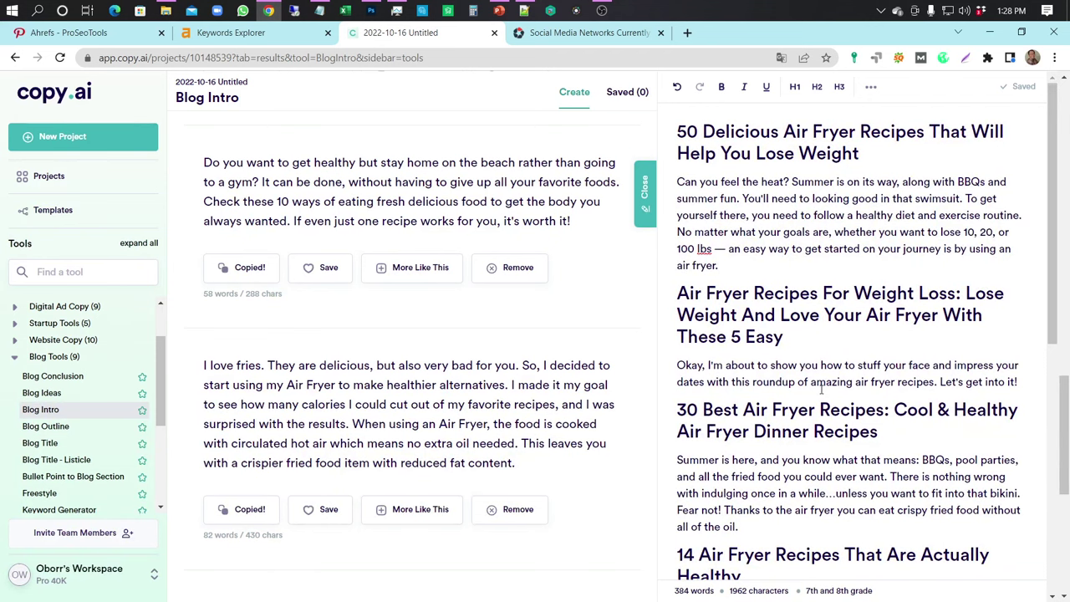
scroll(820, 390, down, 4)
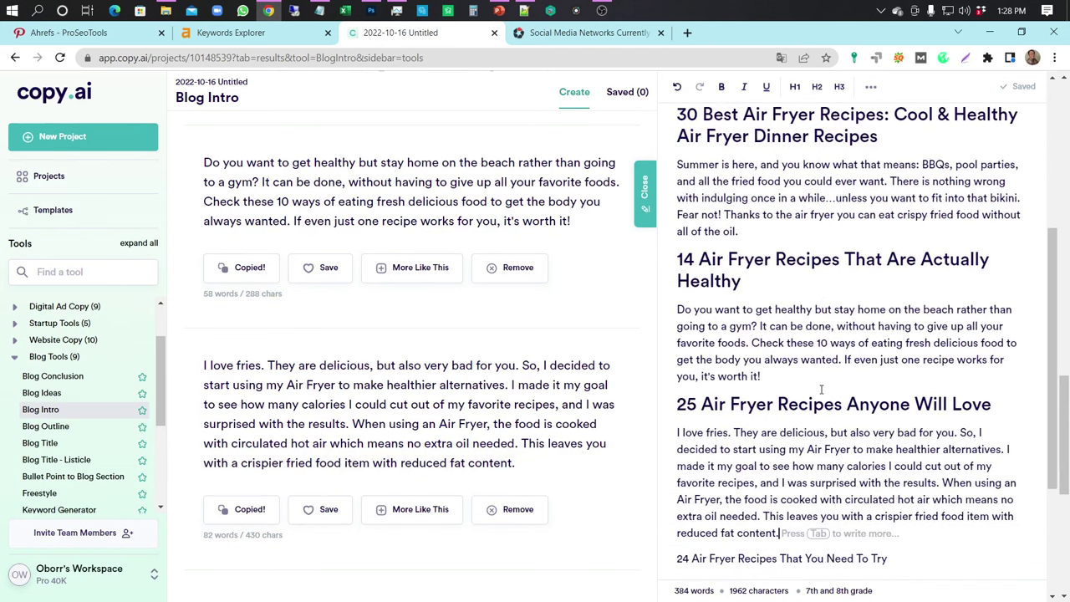
scroll(821, 389, down, 1)
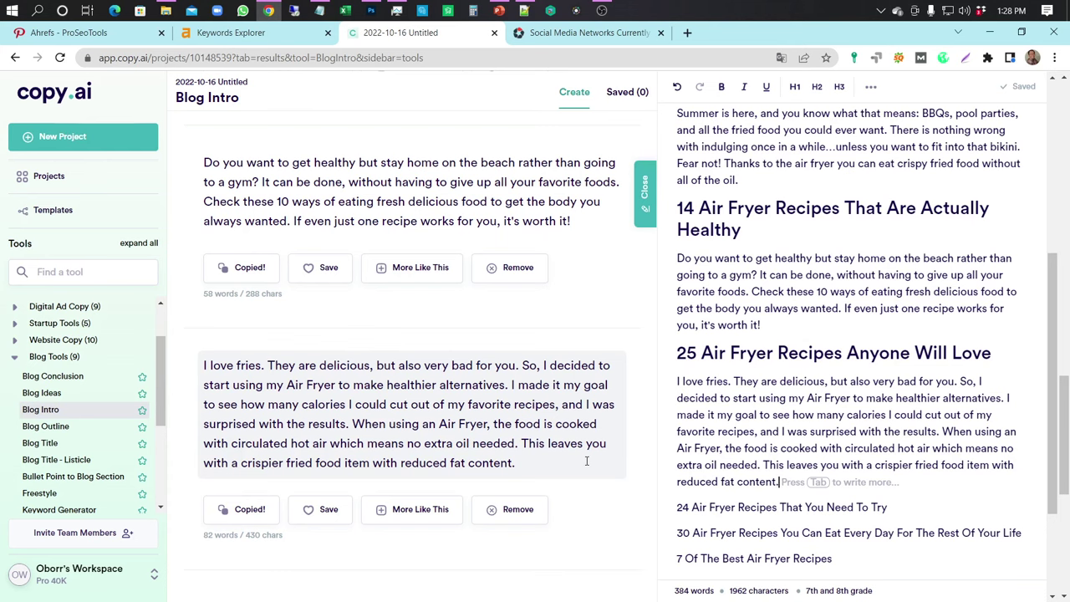
click(71, 428)
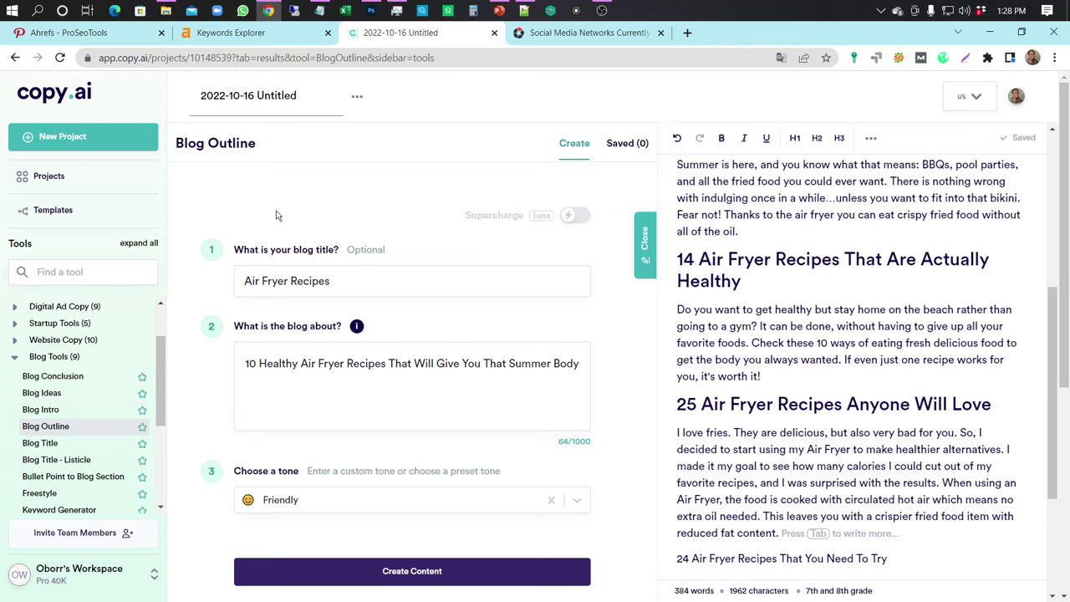
Step: Copy the selected air fryer keywords from Ahrefs Keywords Explorer and paste them into Copy.ai's blog description, on a new line below the title
click(276, 37)
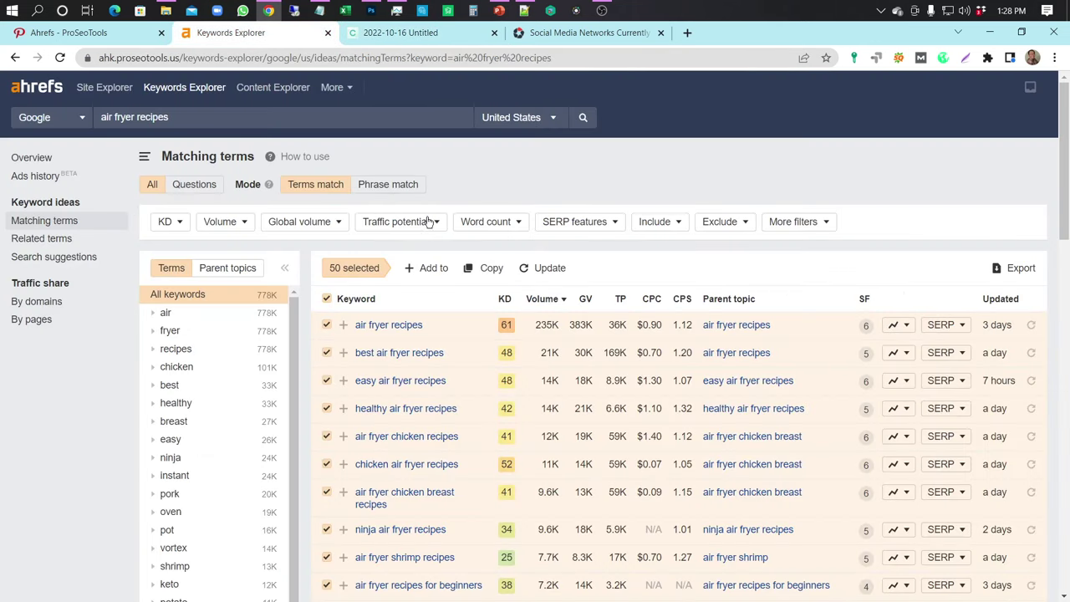
click(489, 269)
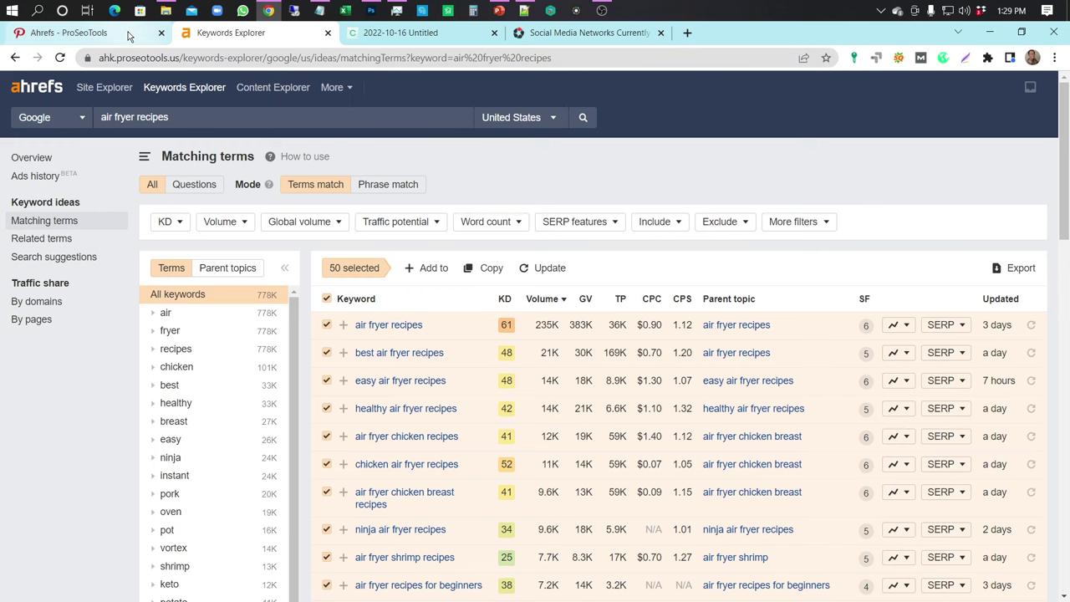
click(425, 33)
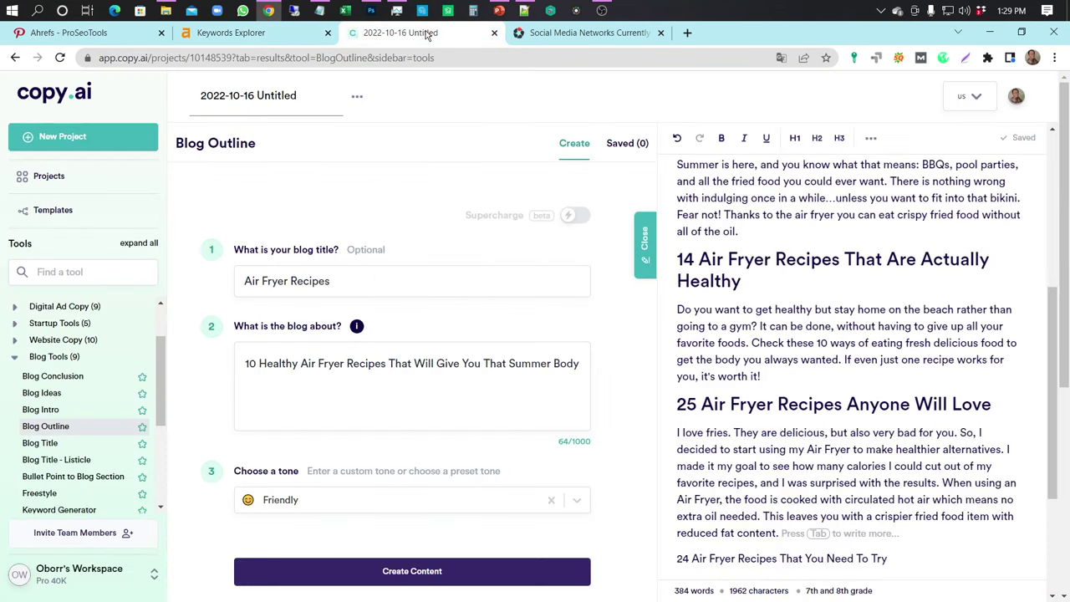
click(586, 407)
key(Return)
key(ctrl+v)
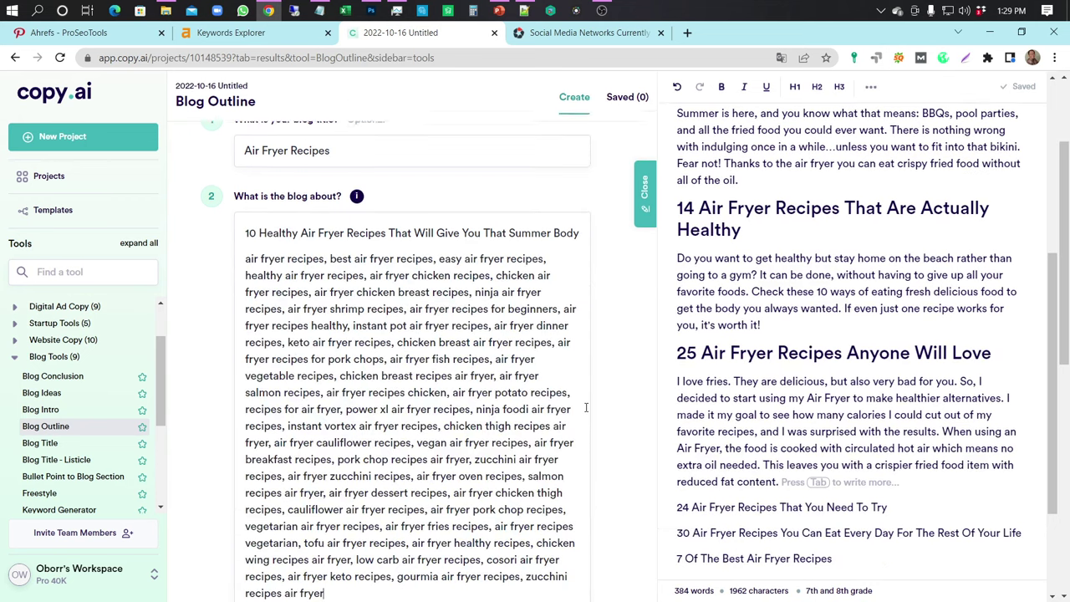
Step: Cut the end of the pasted keyword list after "air fryer zucchini recipes" to fit the description within the 1000-character limit
scroll(586, 409, down, 3)
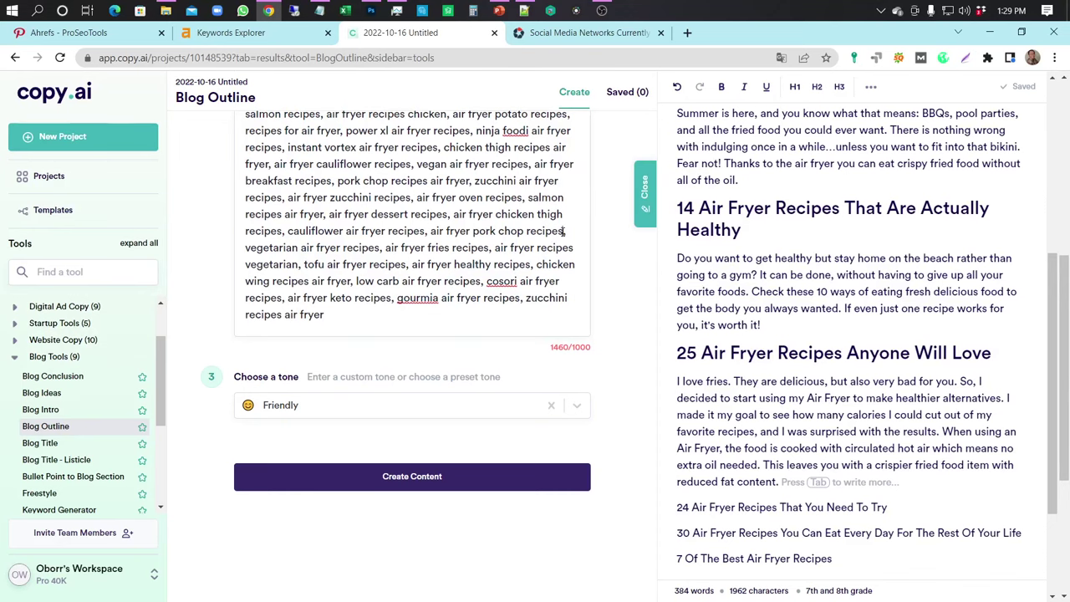
drag(565, 232, 552, 316)
key(BackSpace)
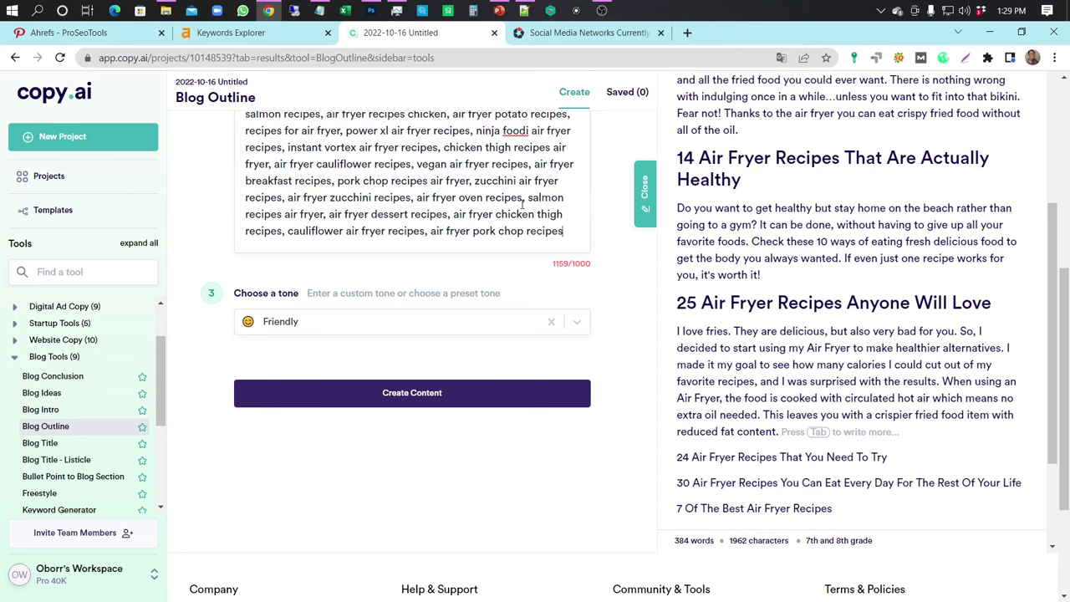
drag(523, 203, 566, 237)
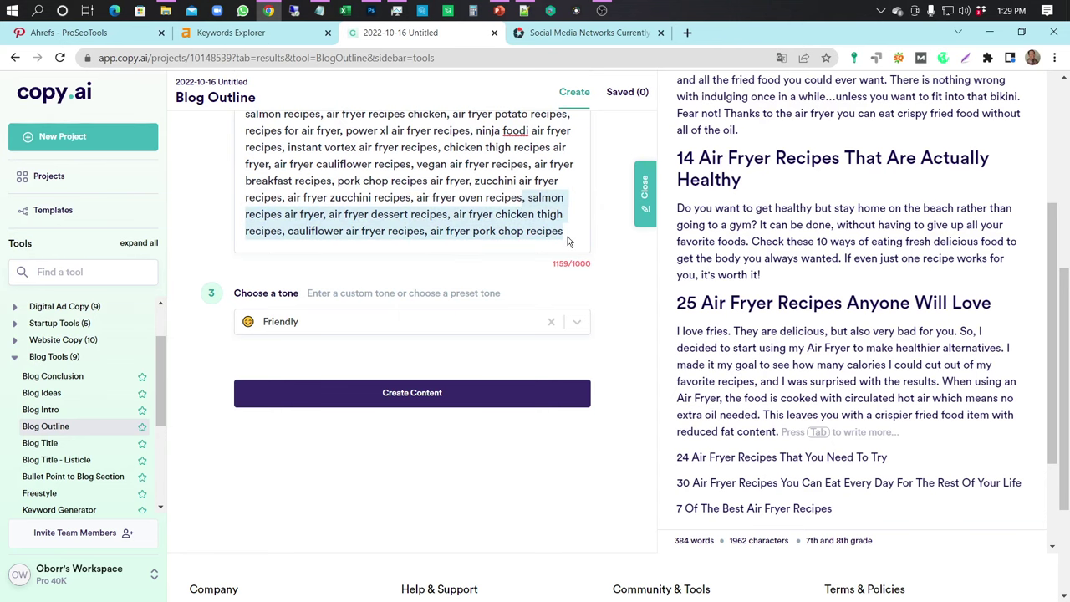
key(BackSpace)
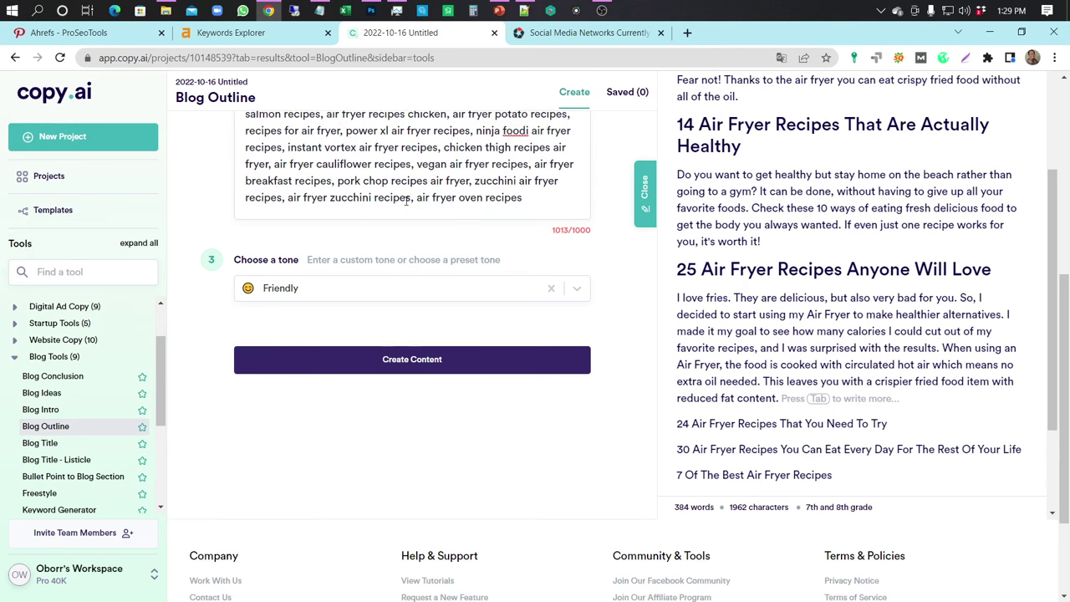
drag(413, 199, 549, 206)
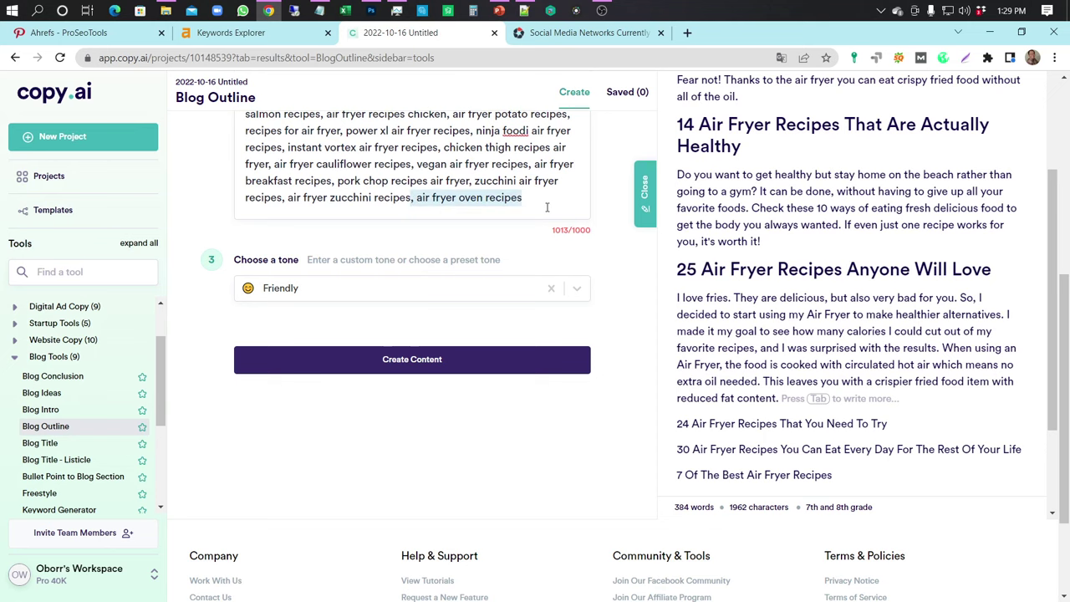
key(BackSpace)
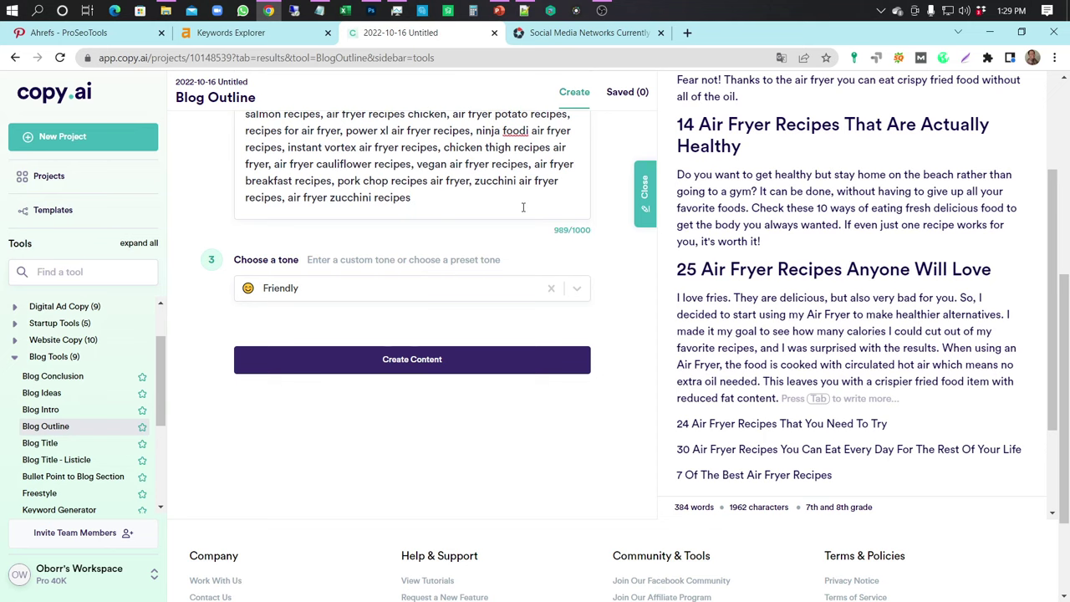
Step: Check the blog title and shortened description, then generate blog outlines with the Friendly tone
scroll(520, 207, up, 3)
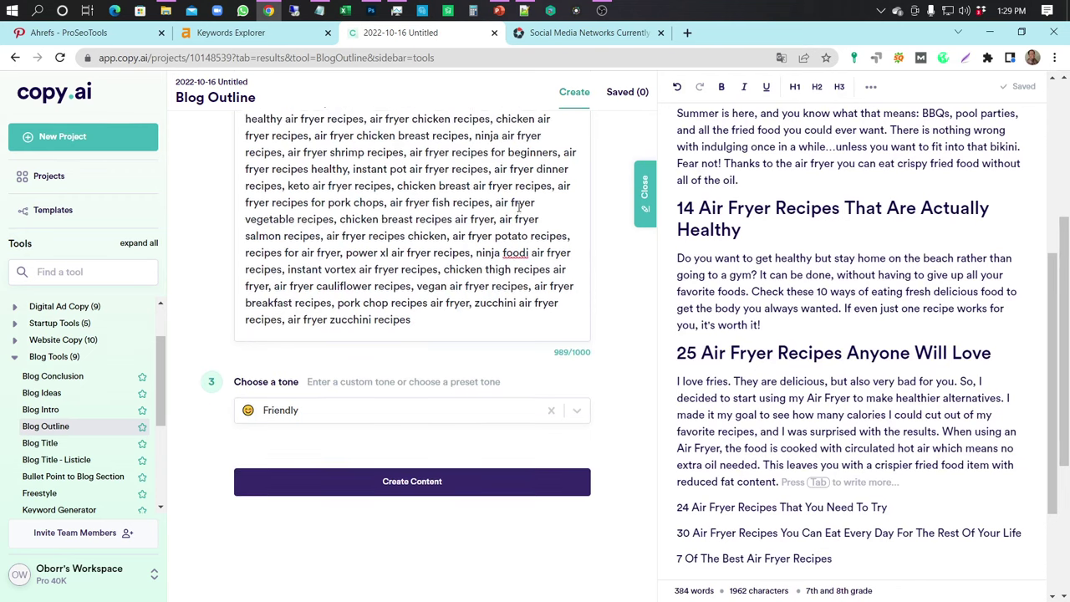
scroll(517, 208, up, 2)
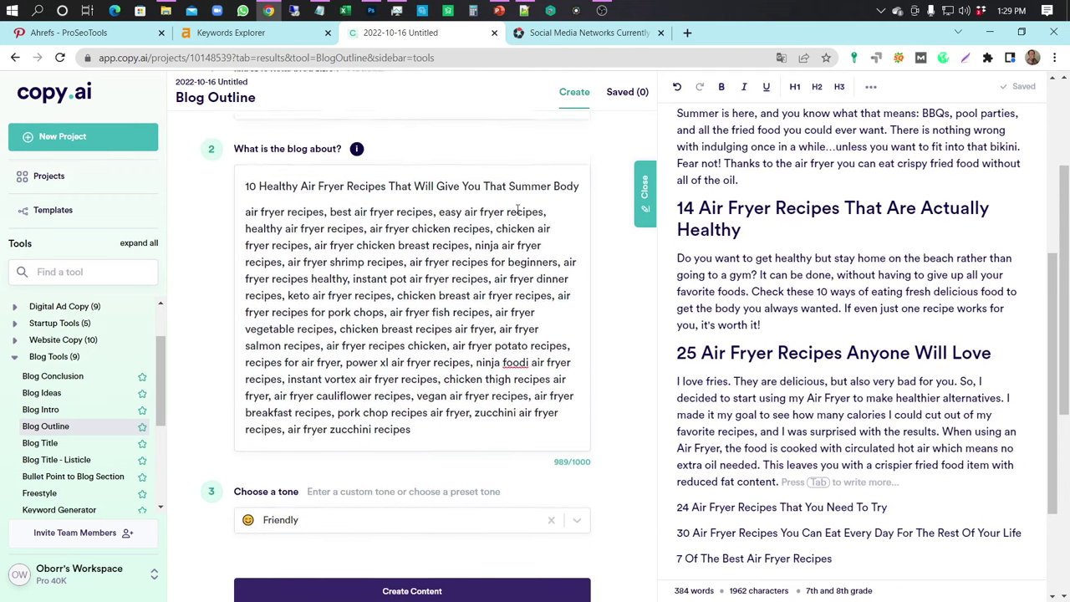
scroll(517, 208, down, 2)
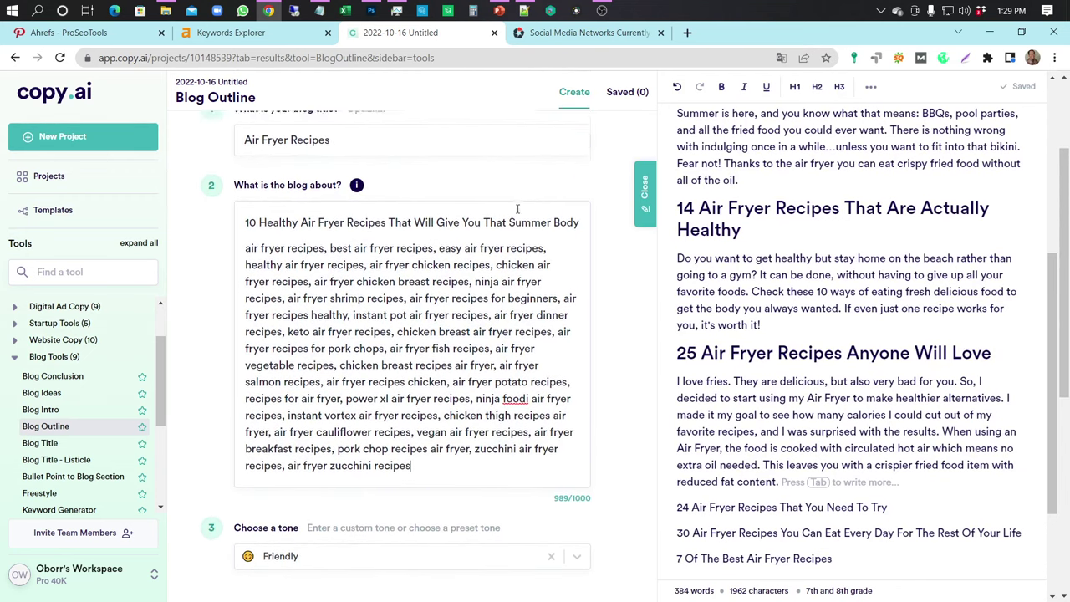
scroll(517, 208, up, 3)
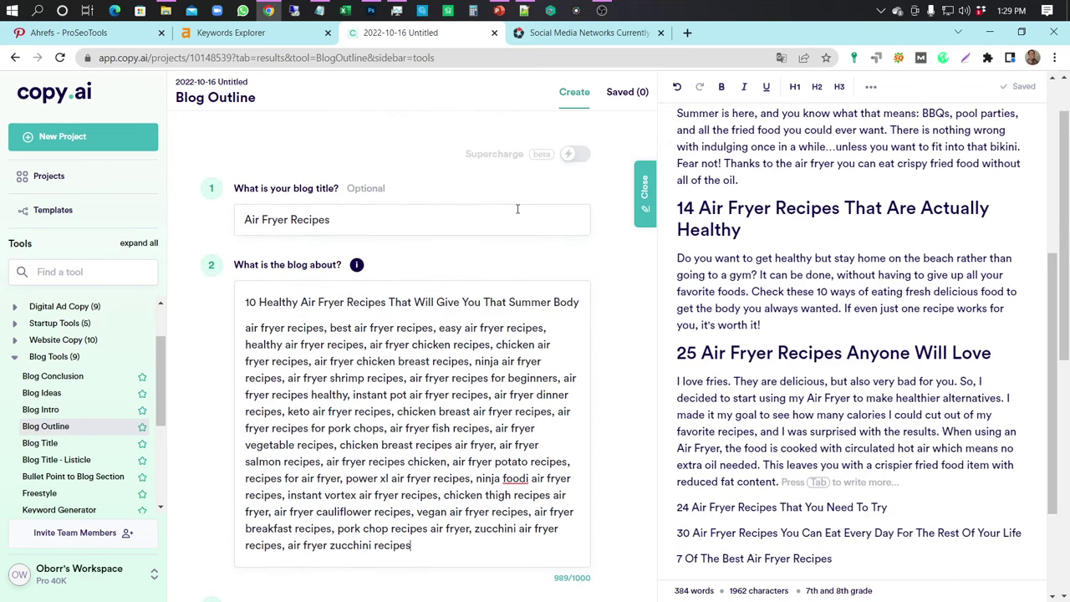
scroll(469, 310, down, 3)
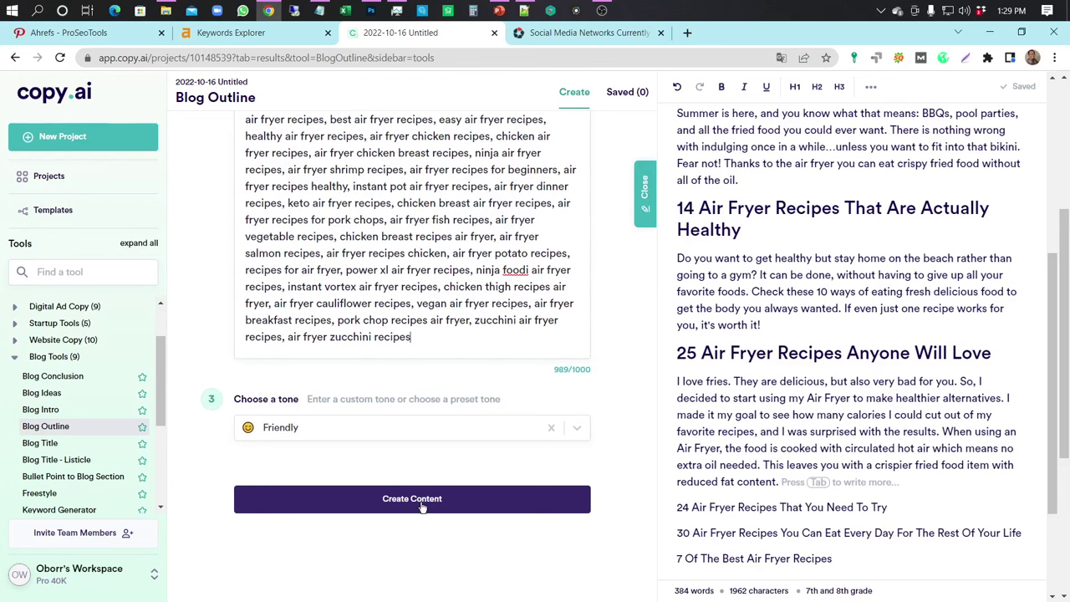
click(423, 500)
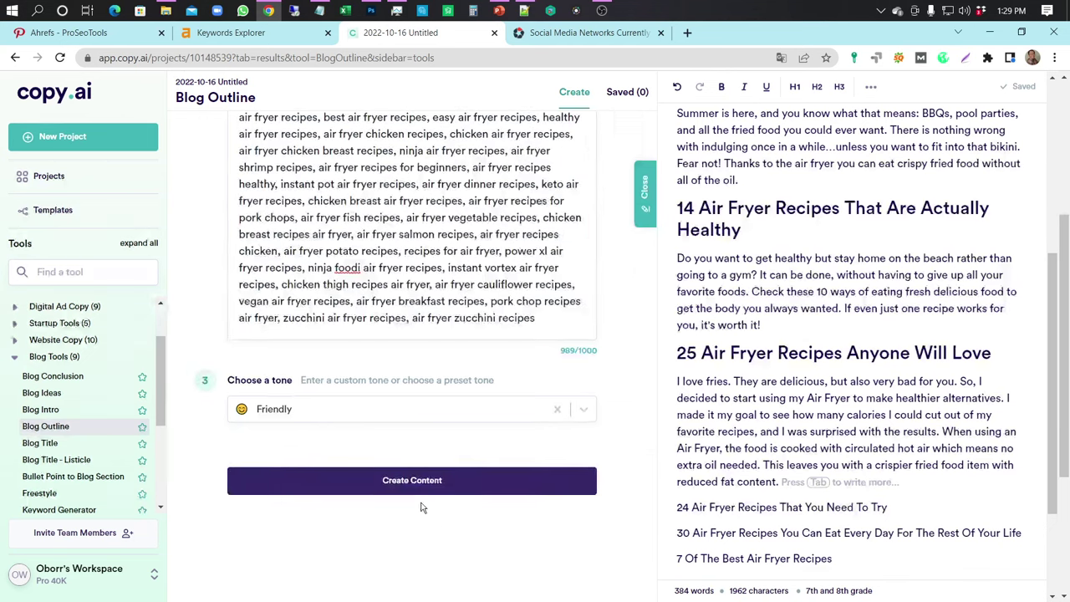
Step: Review the generated blog outline results against the submitted title and description
scroll(422, 501, up, 2)
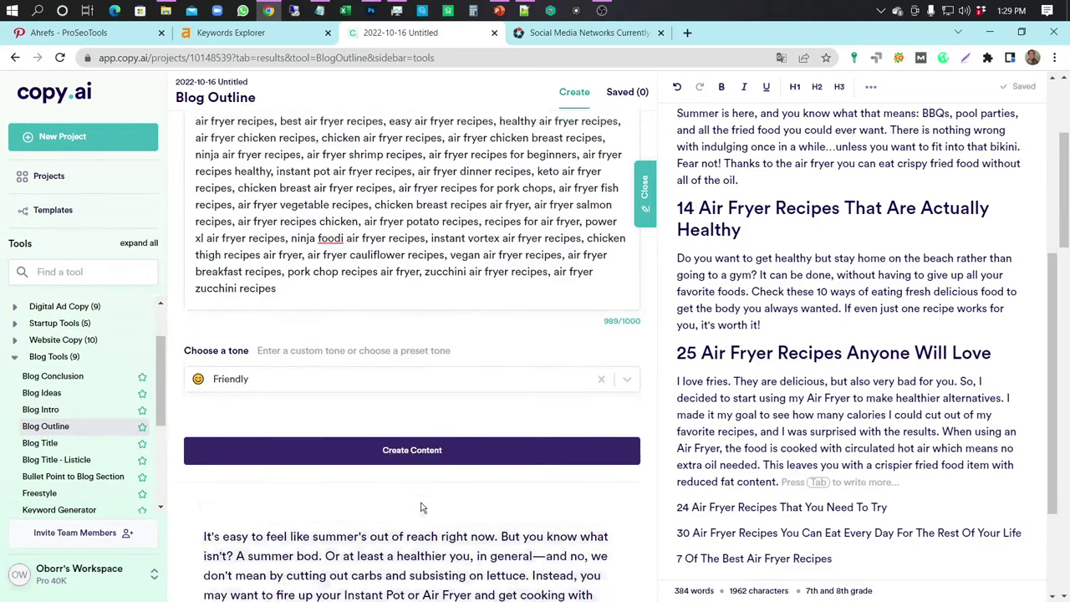
scroll(424, 474, up, 2)
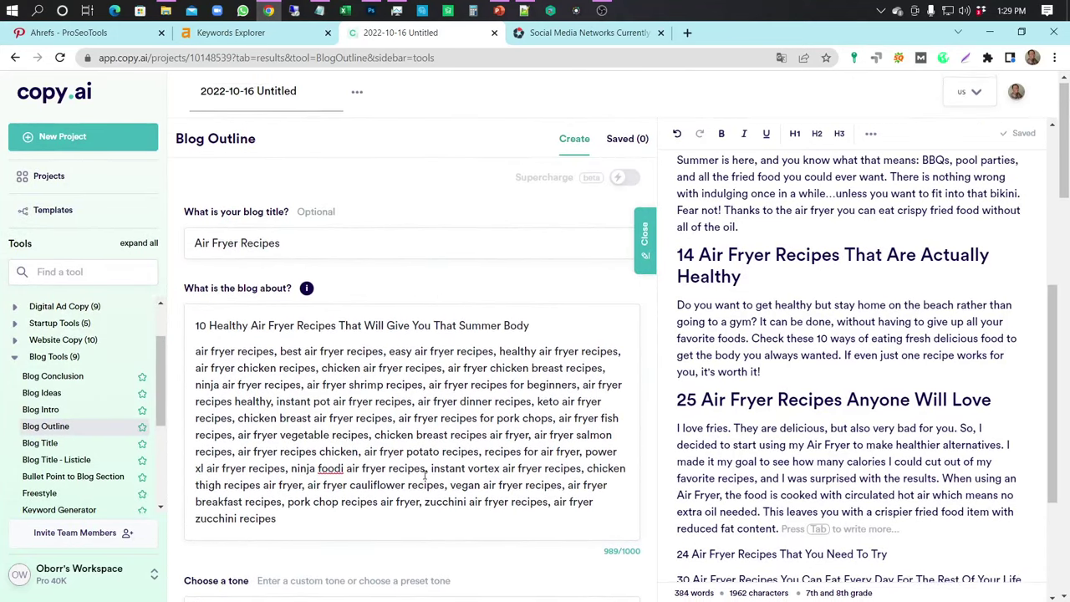
scroll(424, 477, down, 5)
scroll(425, 479, down, 2)
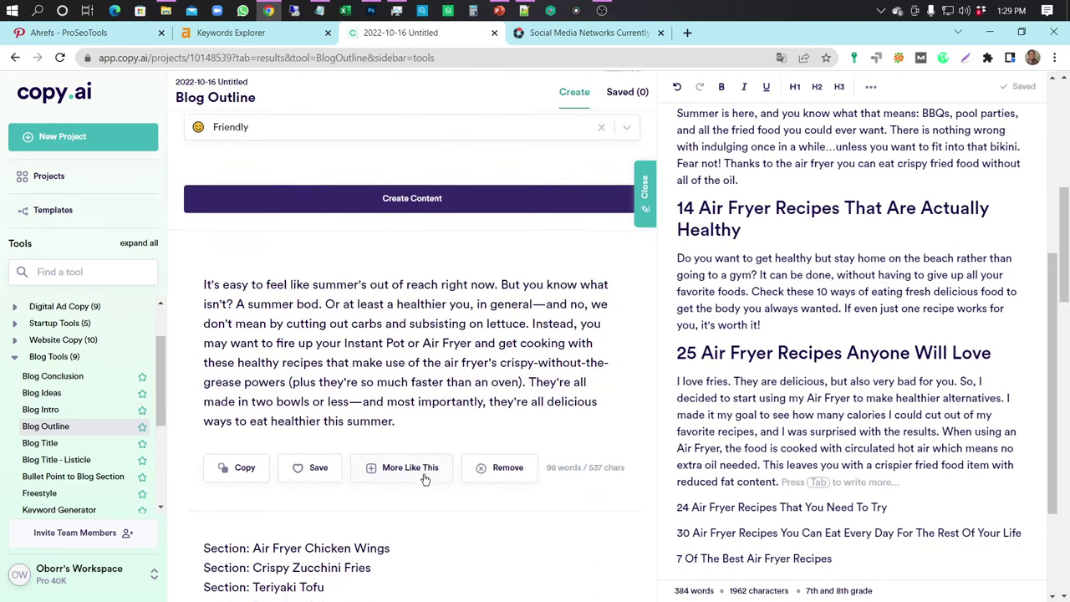
scroll(423, 479, down, 3)
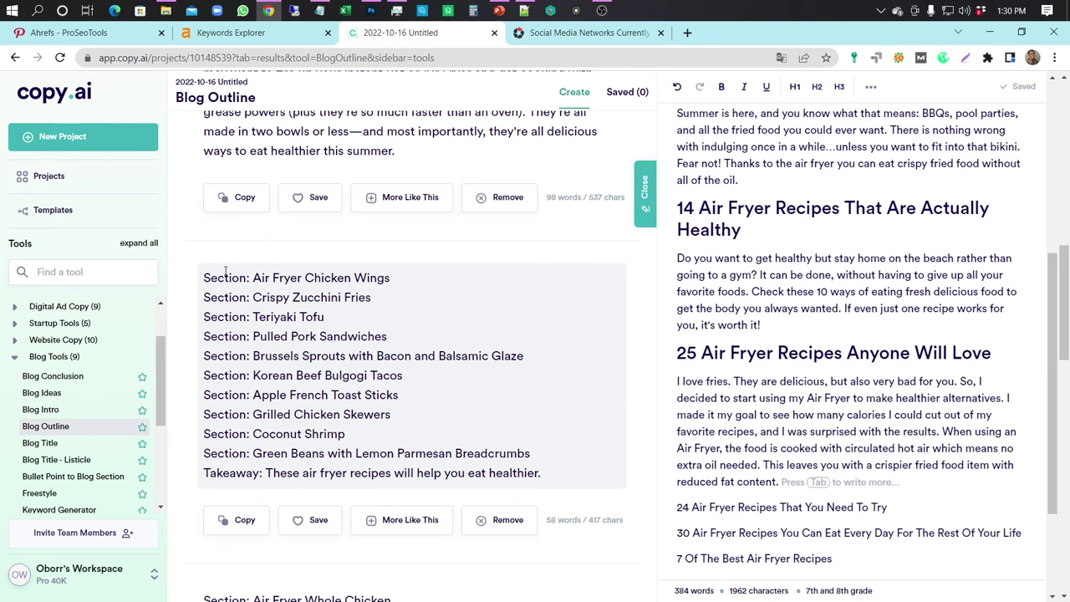
Step: Copy the outline starting with Air Fryer Chicken Wings into the Notepad++ draft below the intro, and add an empty line under that first section
drag(204, 272, 566, 476)
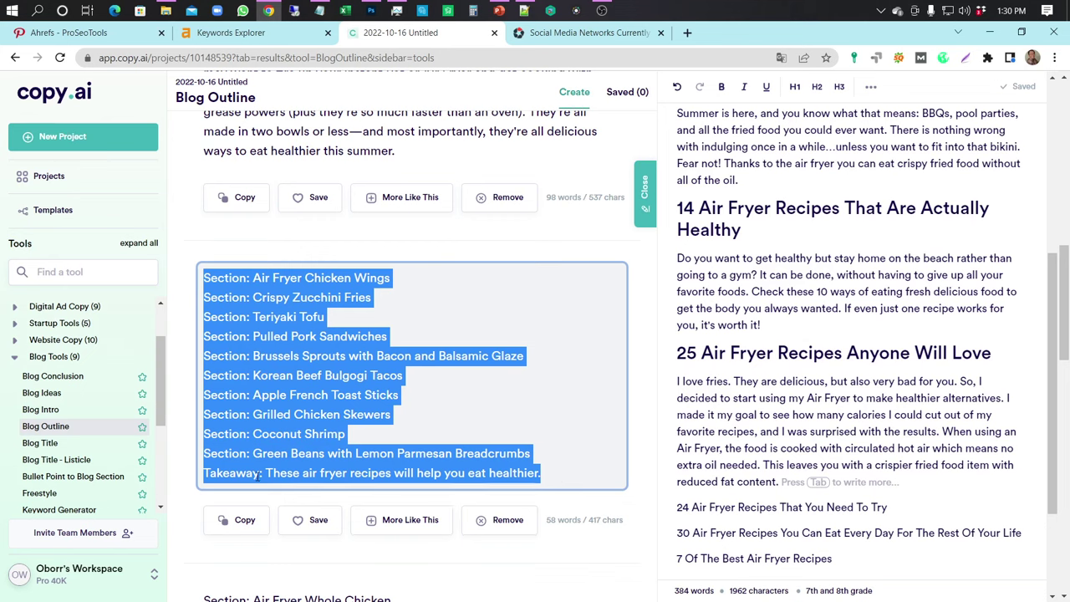
click(242, 520)
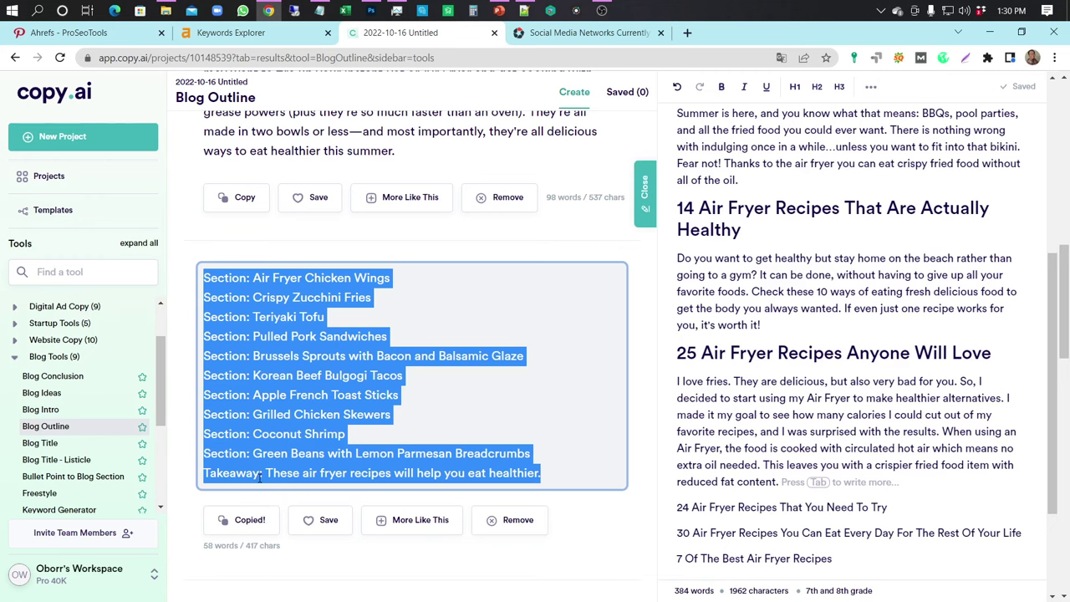
click(524, 10)
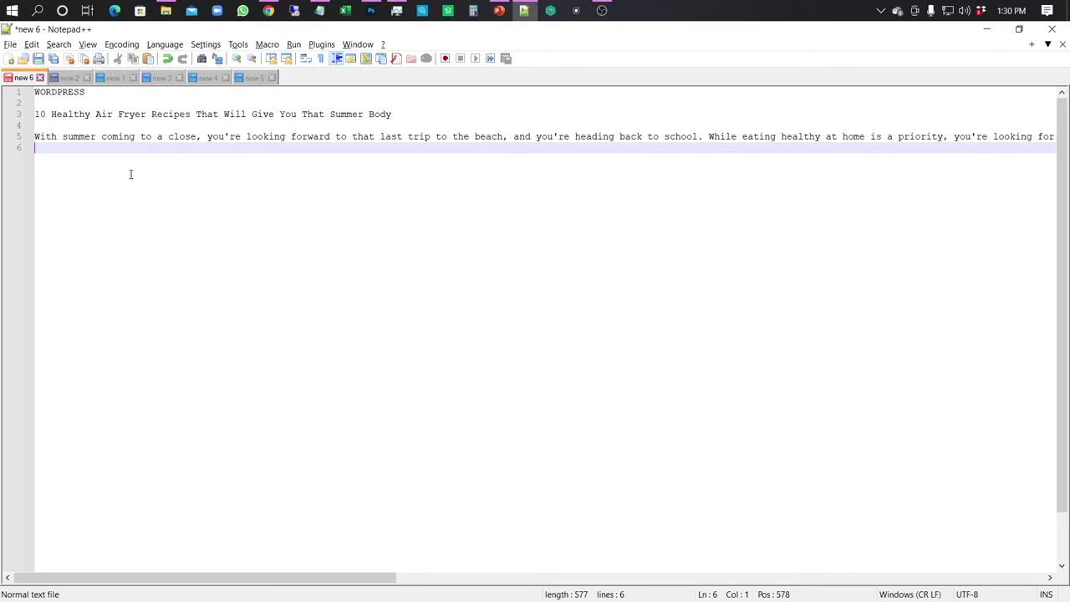
key(Return)
key(ctrl+v)
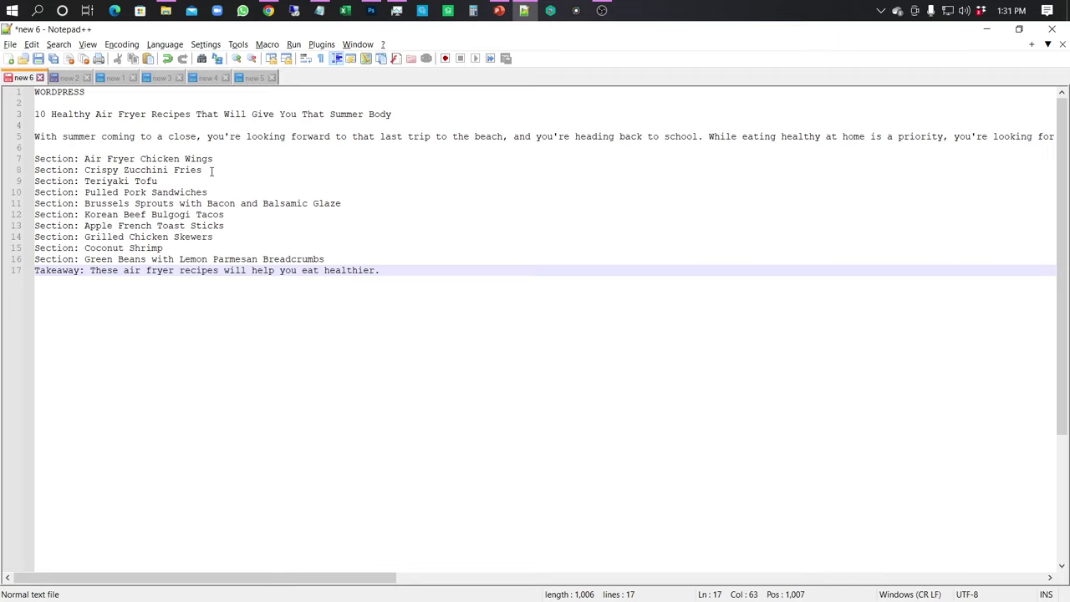
click(222, 158)
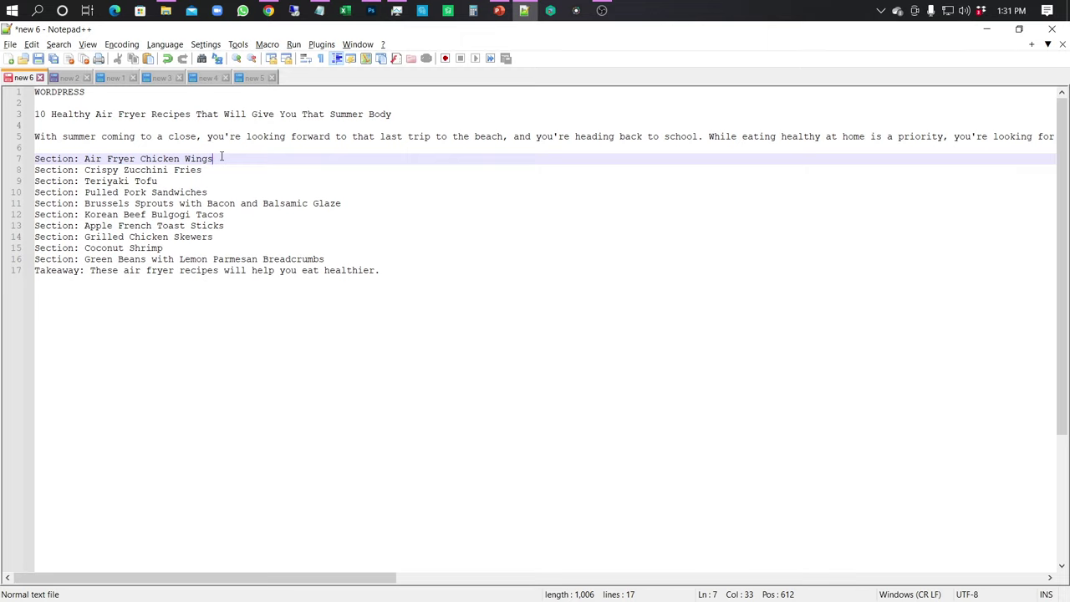
key(Return)
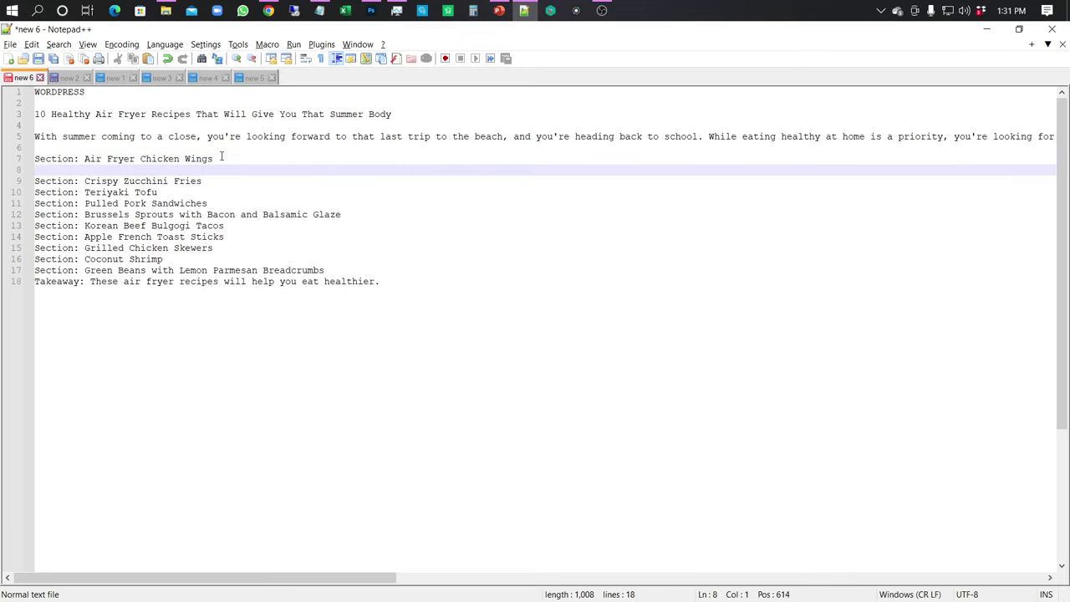
Step: Copy the section name "Air Fryer Chicken Wings" into the main points of Copy.ai's Freestyle tool, replacing the keyword list
drag(84, 158, 219, 158)
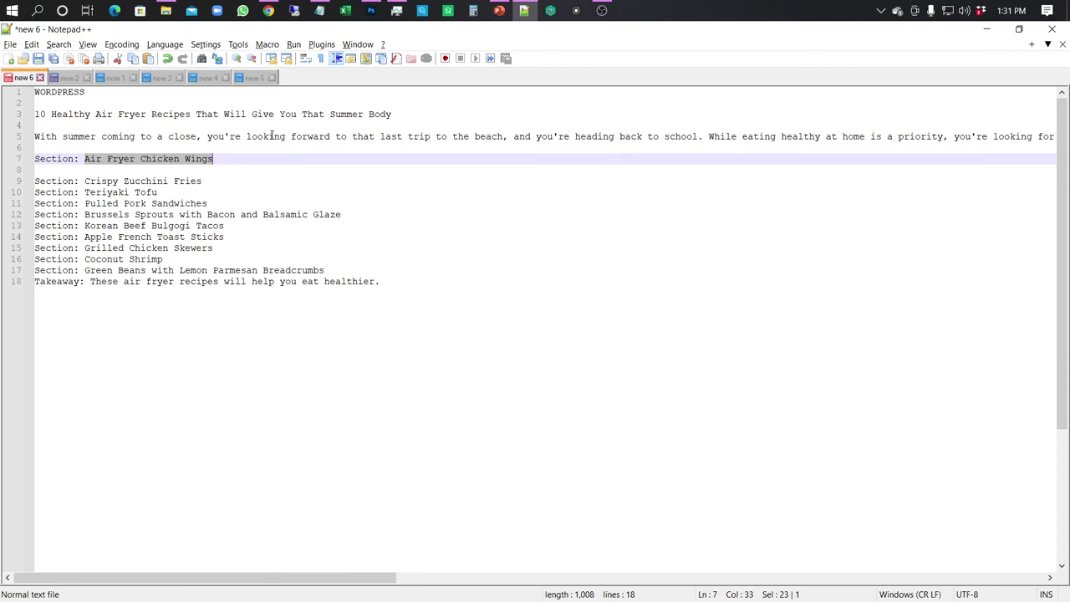
click(268, 10)
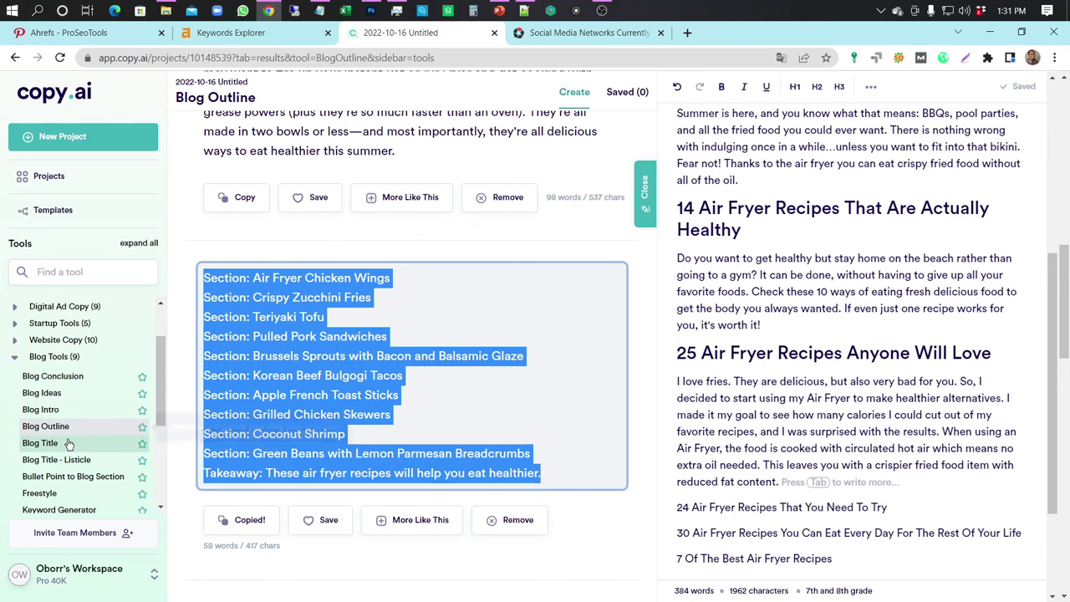
click(79, 495)
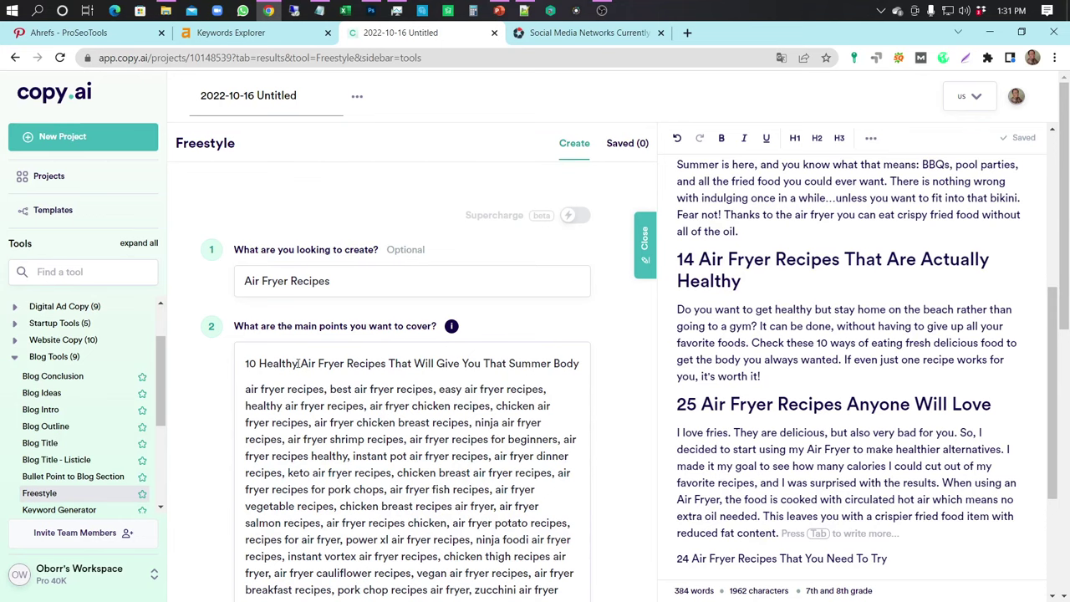
drag(245, 376, 441, 513)
key(ctrl+v)
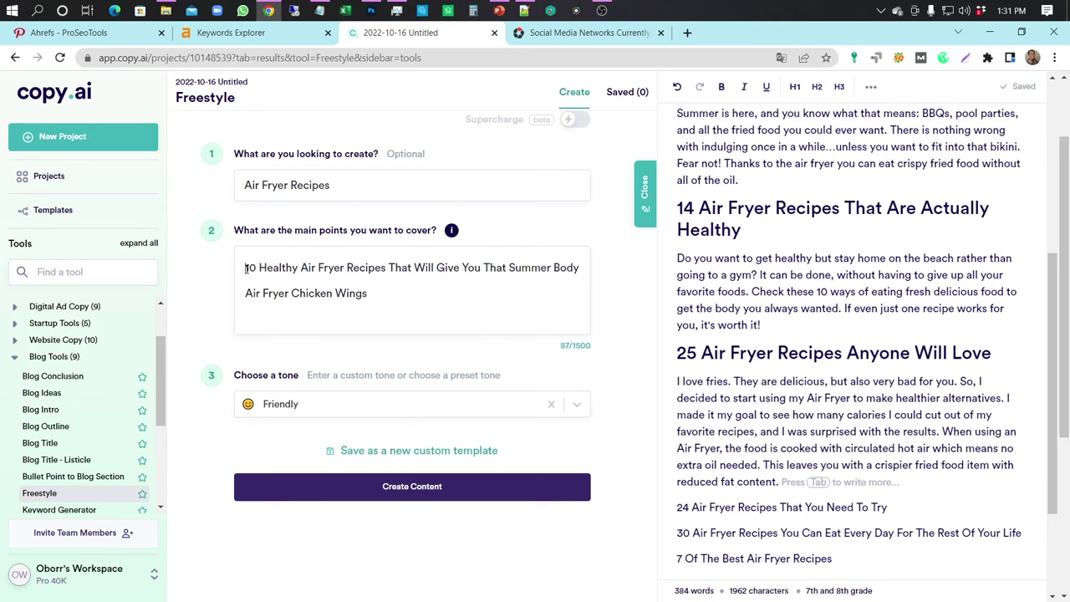
Step: Replace the blog title line in the main points with "Delicious air fryer recipes to help you lose weight" from the Notepad note
drag(244, 268, 593, 277)
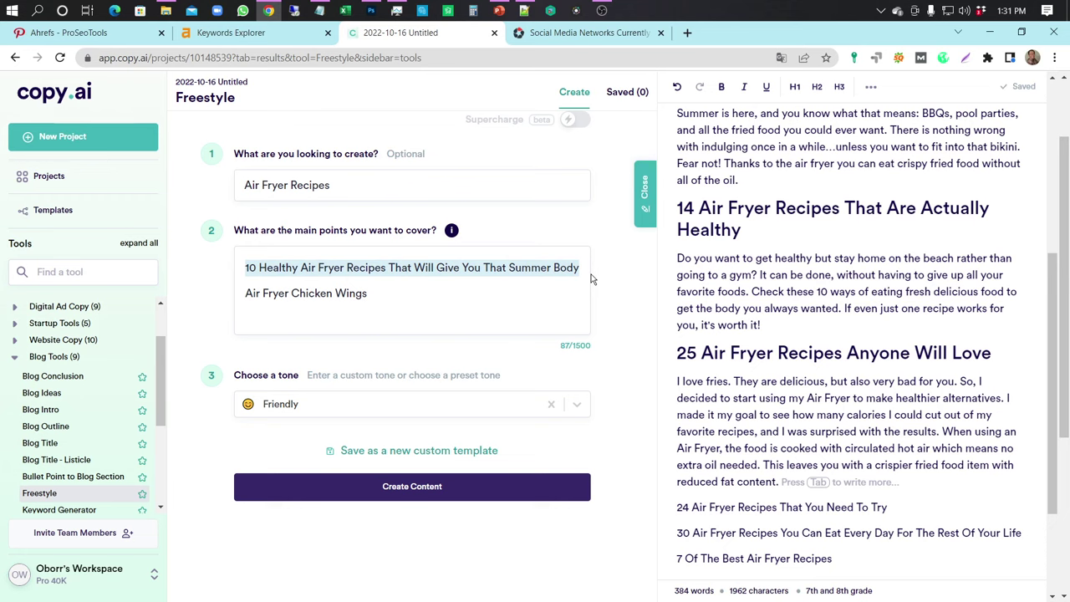
key(BackSpace)
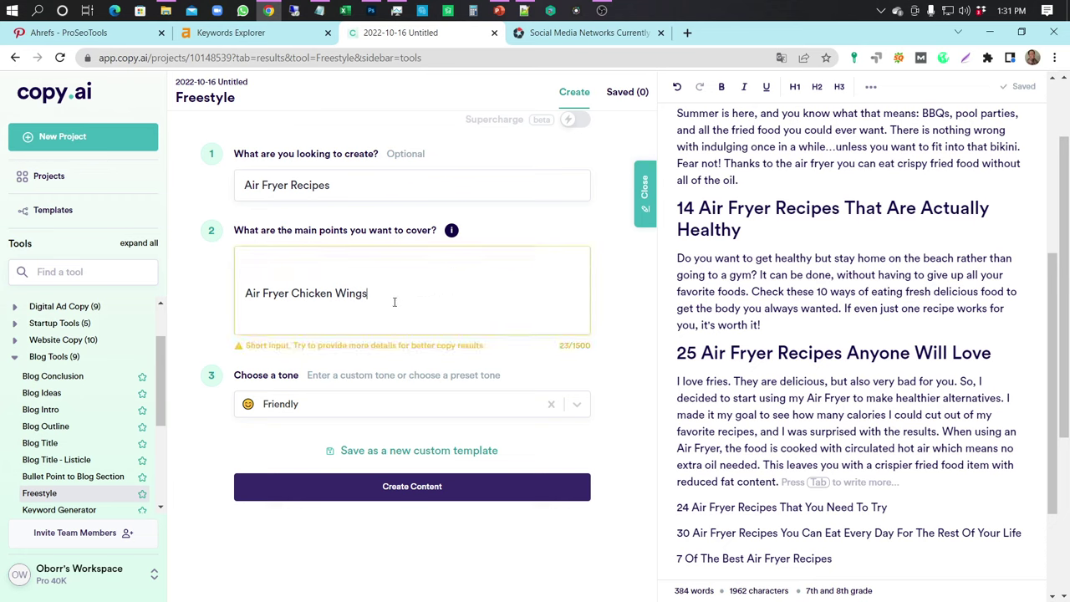
key(alt+Tab)
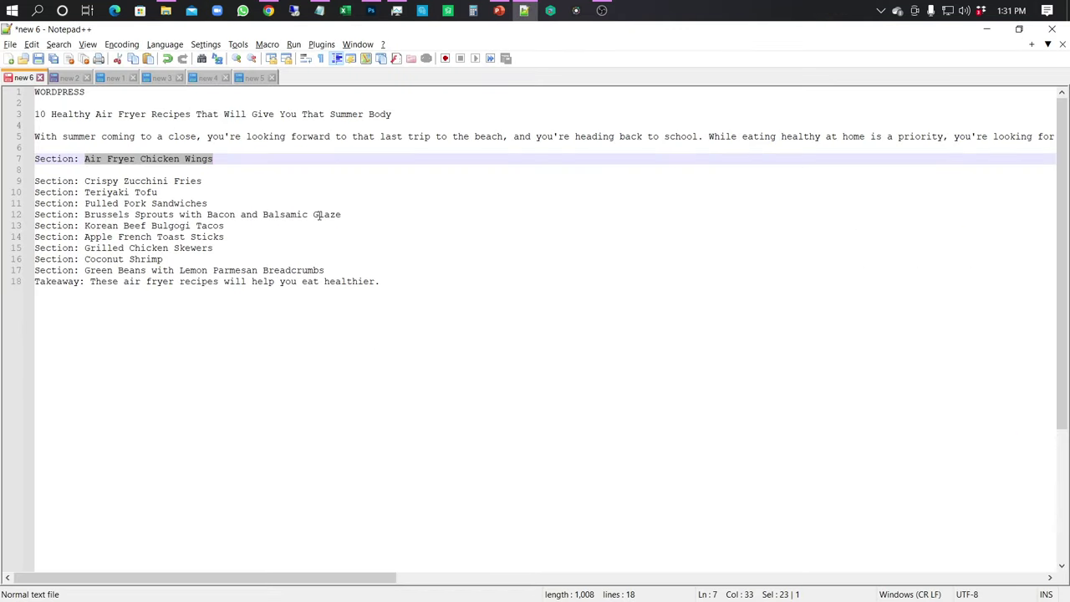
key(alt+Tab)
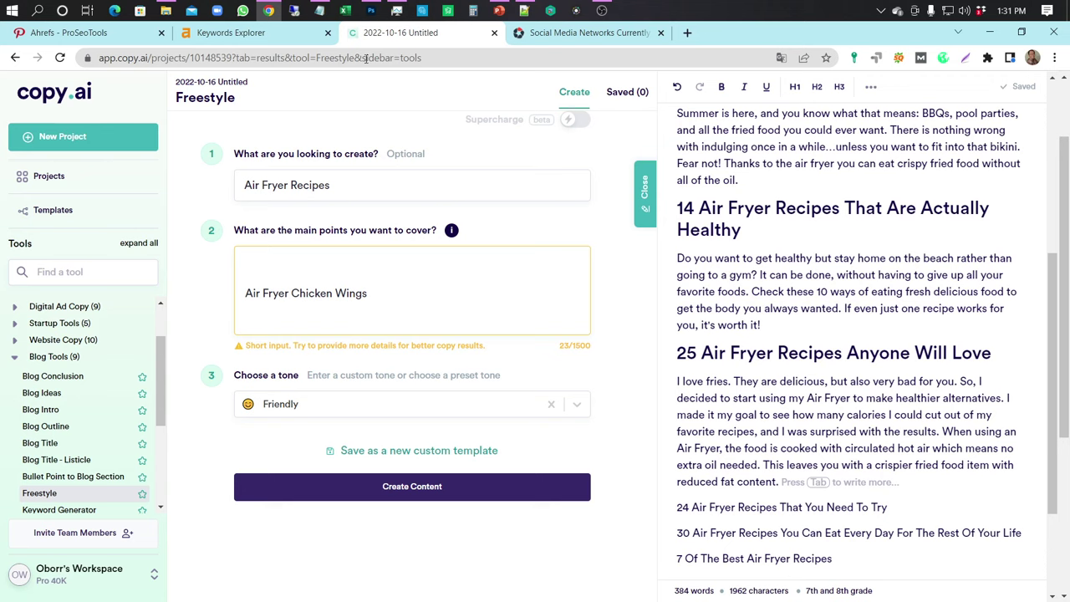
click(320, 11)
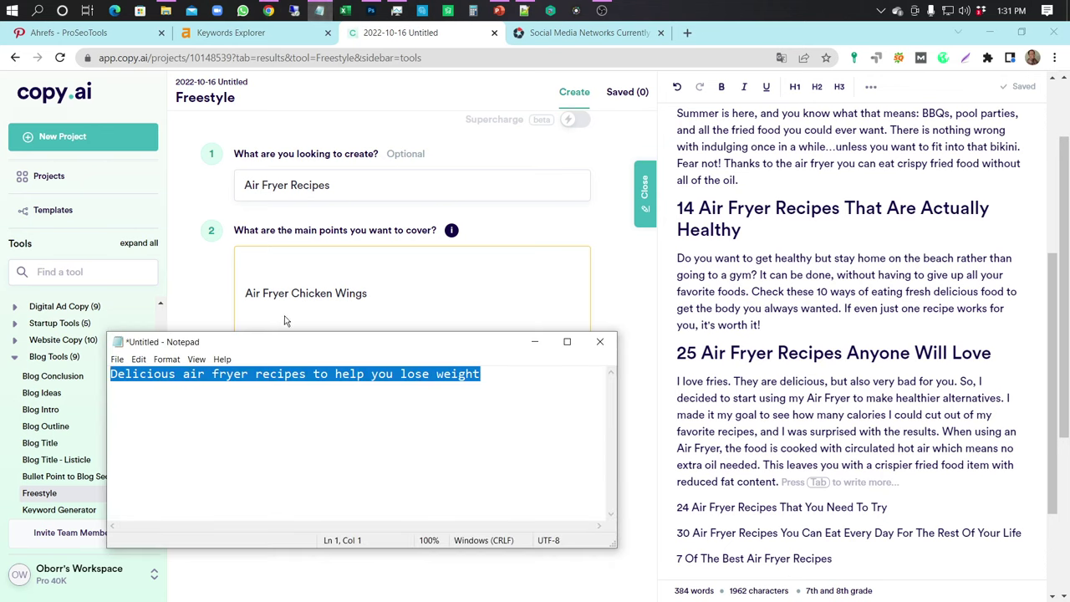
click(337, 189)
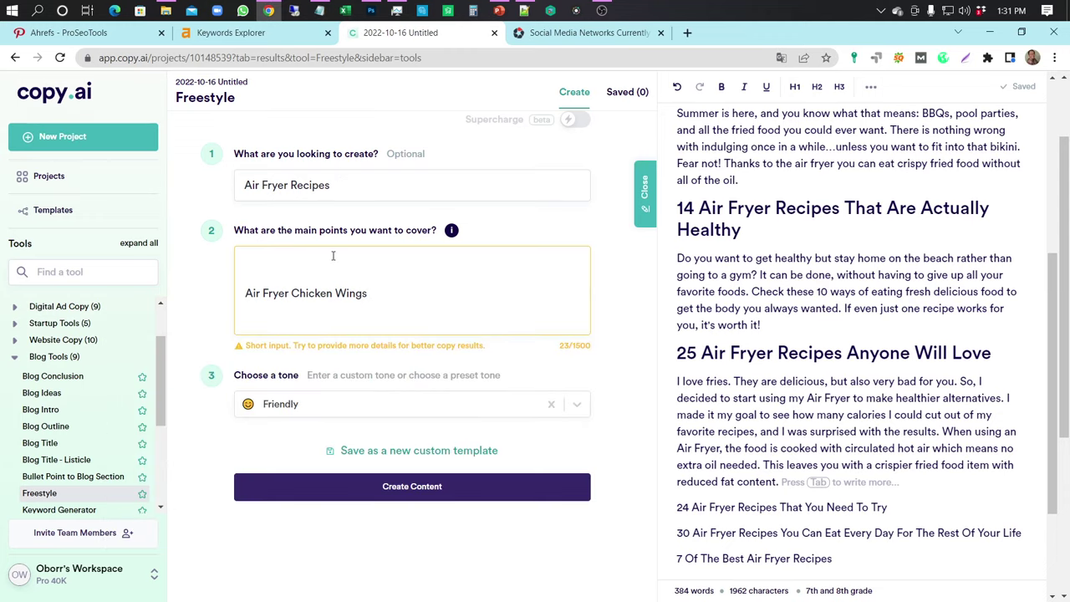
key(ctrl+v)
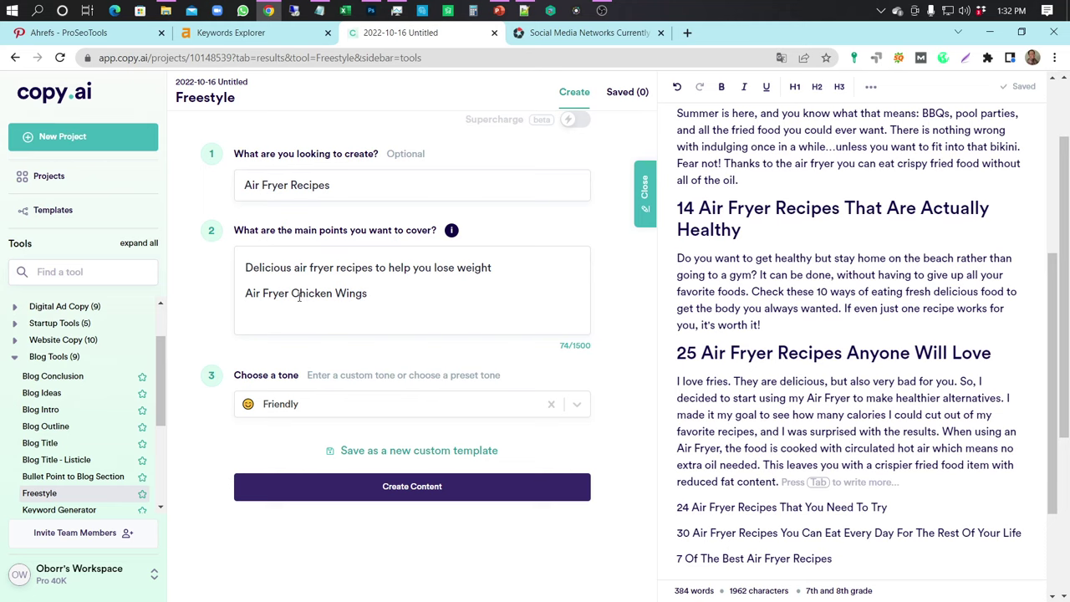
Step: Rework the main points into the single line "Delicious air fryer chicken wings recipes to help you lose weight", removing the leftover "Air Fryer" line
drag(292, 294, 369, 296)
key(ctrl+c)
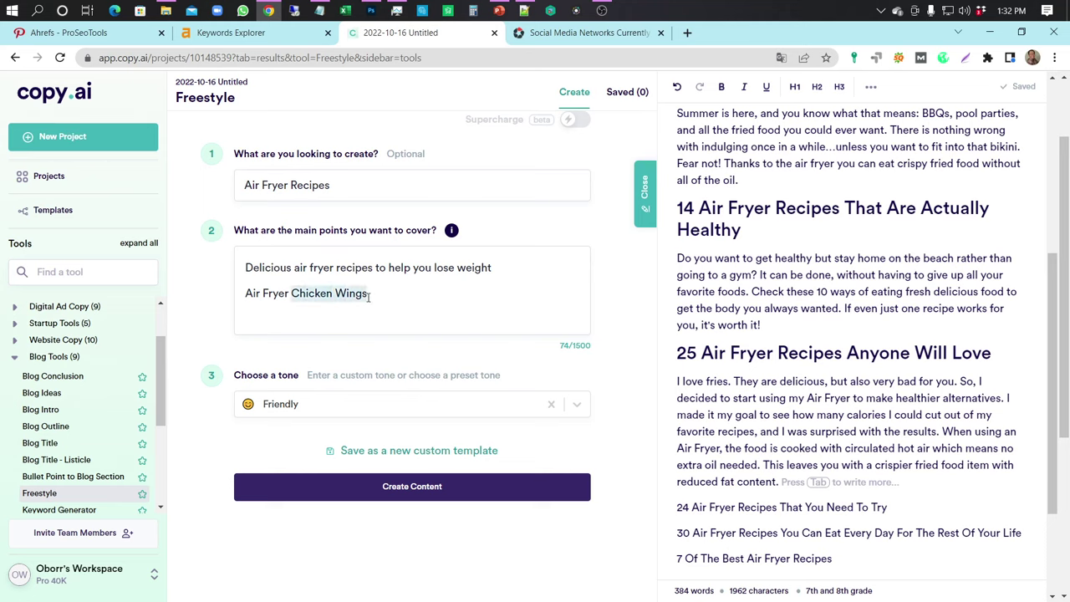
key(BackSpace)
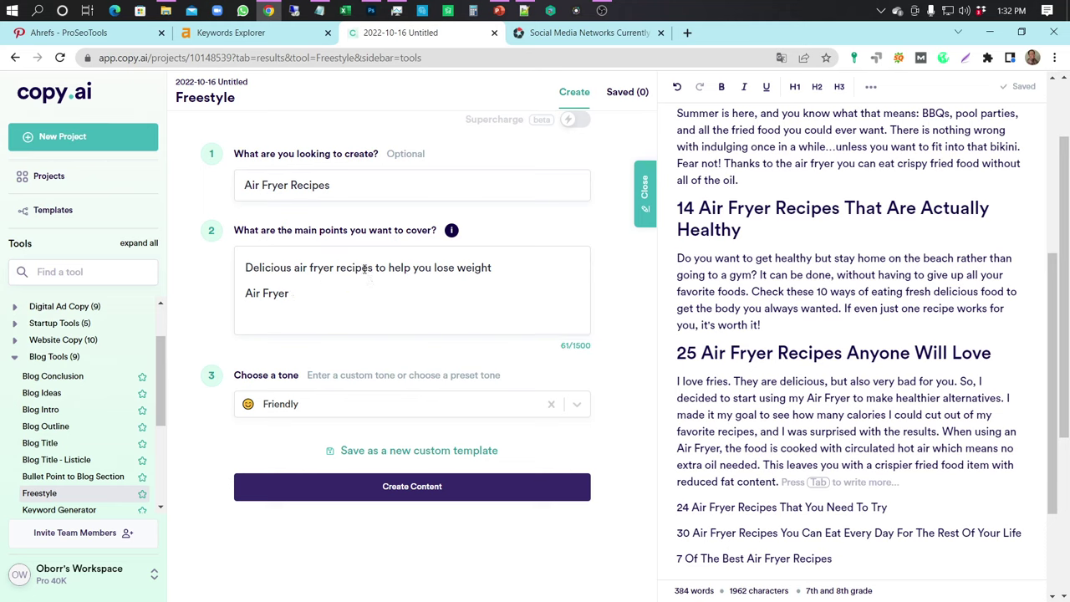
click(337, 270)
key(ctrl+v)
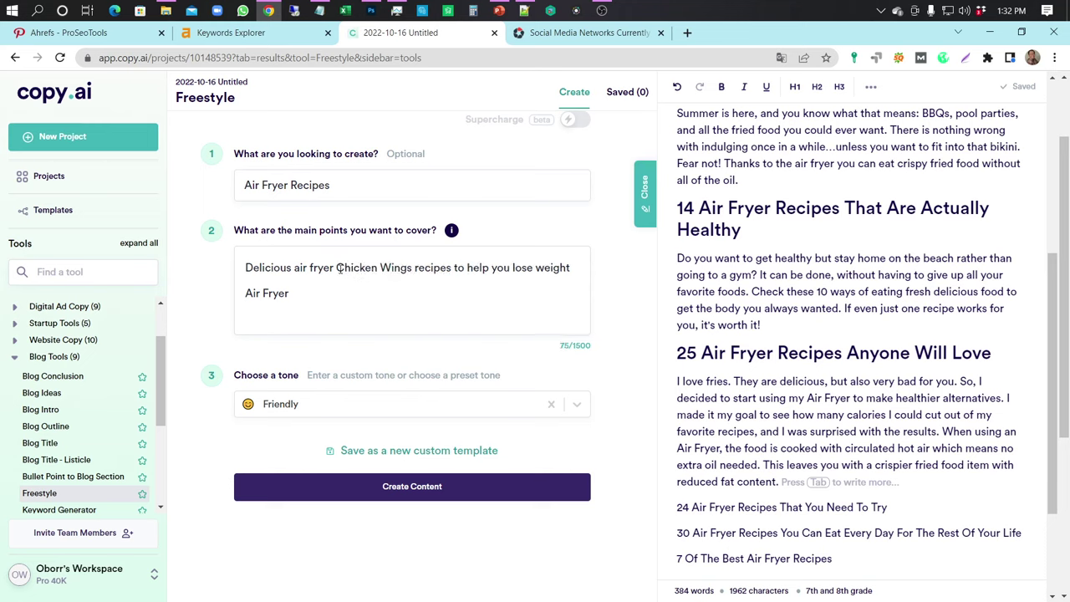
key(Delete)
text(c)
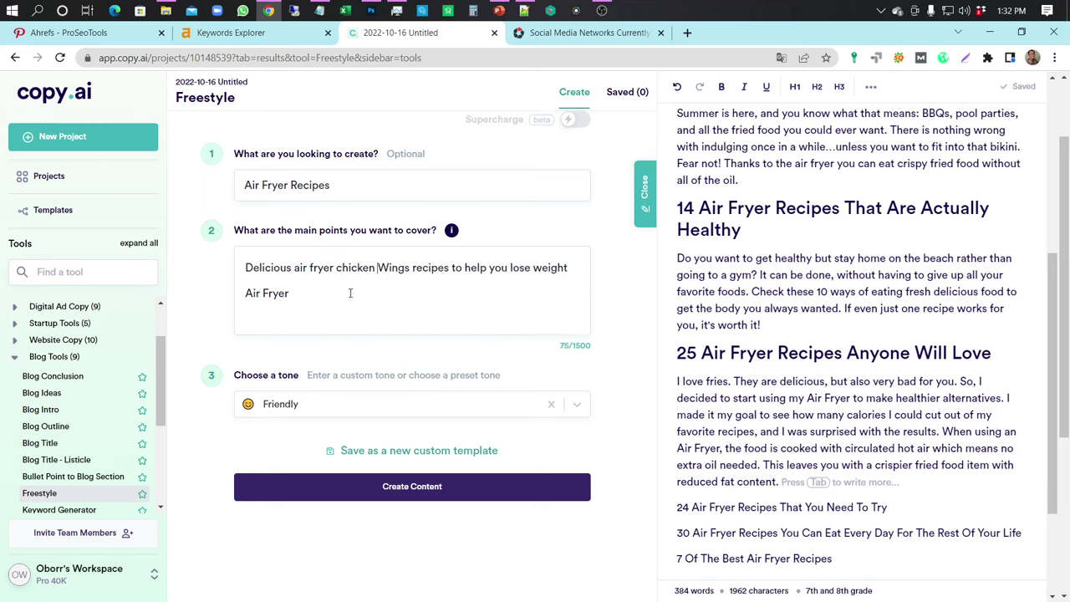
key(ctrl+Right)
key(Delete)
text(w)
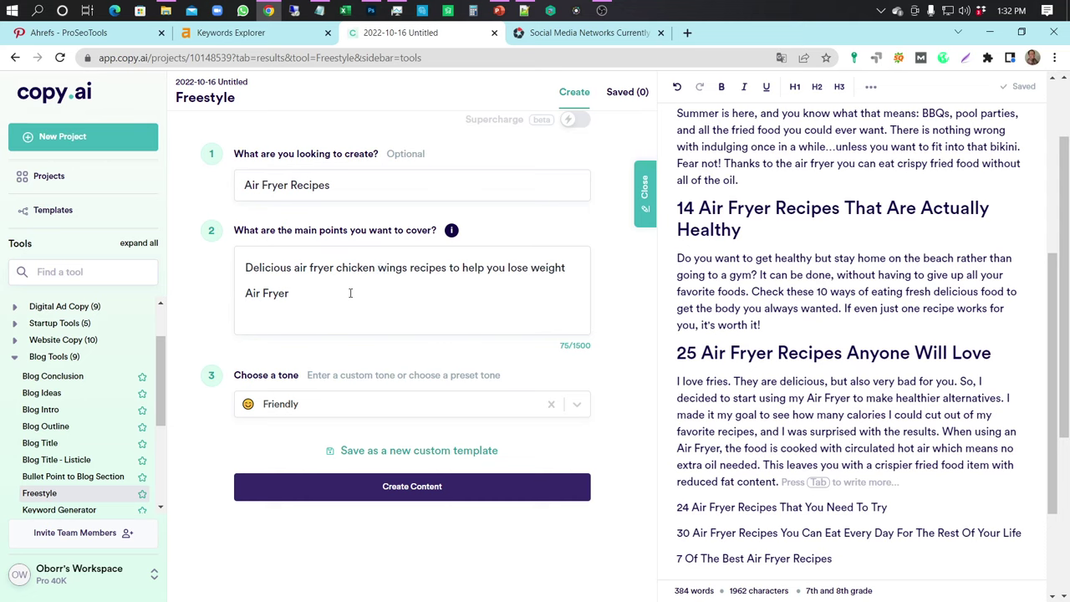
key(shift+End)
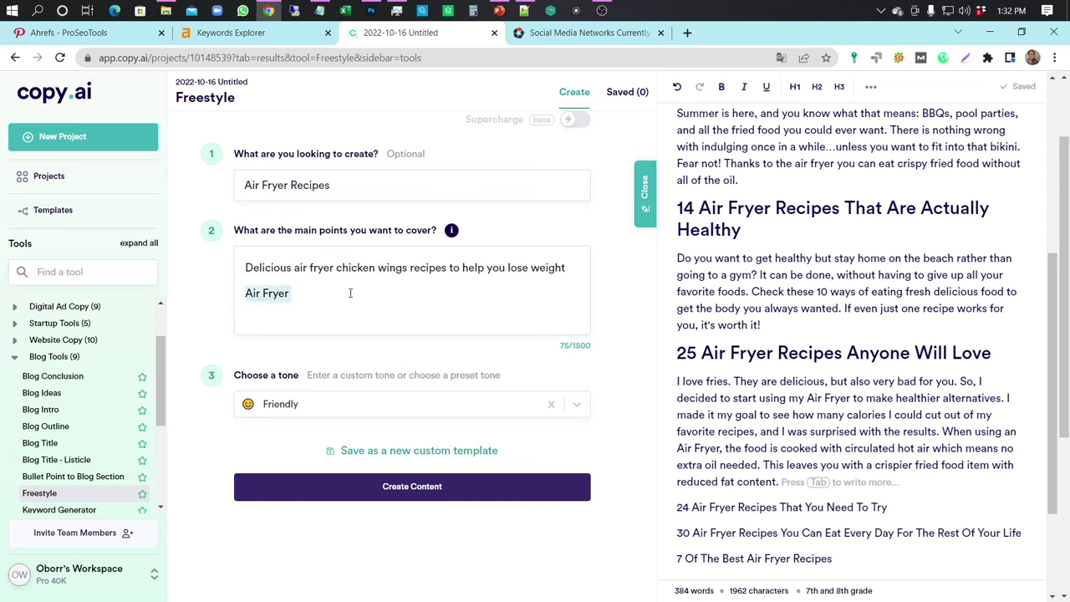
key(Delete)
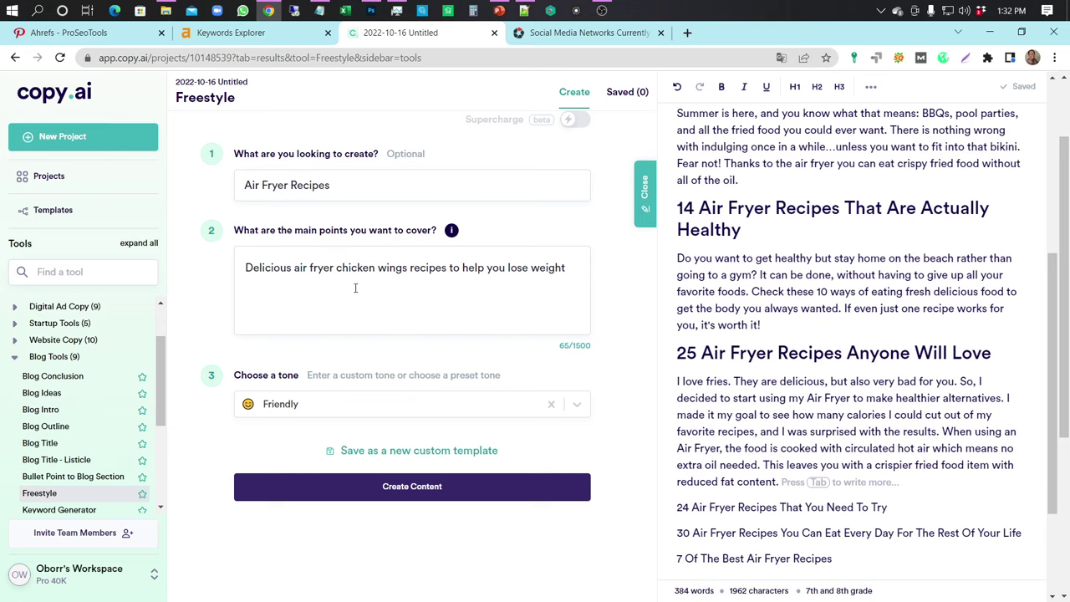
Step: Generate Freestyle content with the Friendly tone and look through the chicken wings results
click(414, 488)
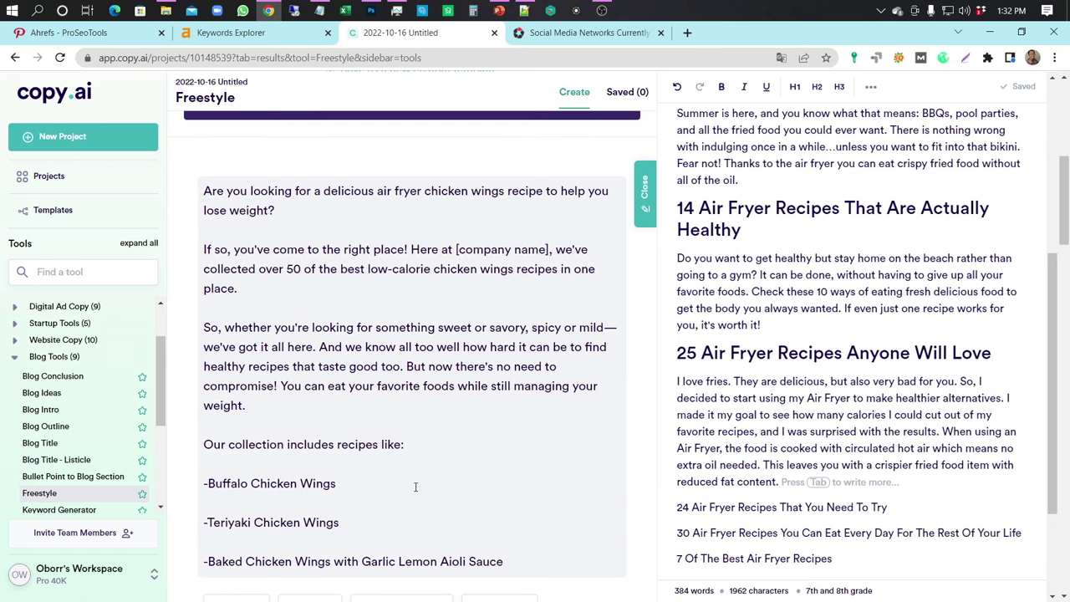
scroll(414, 486, down, 2)
scroll(415, 487, down, 4)
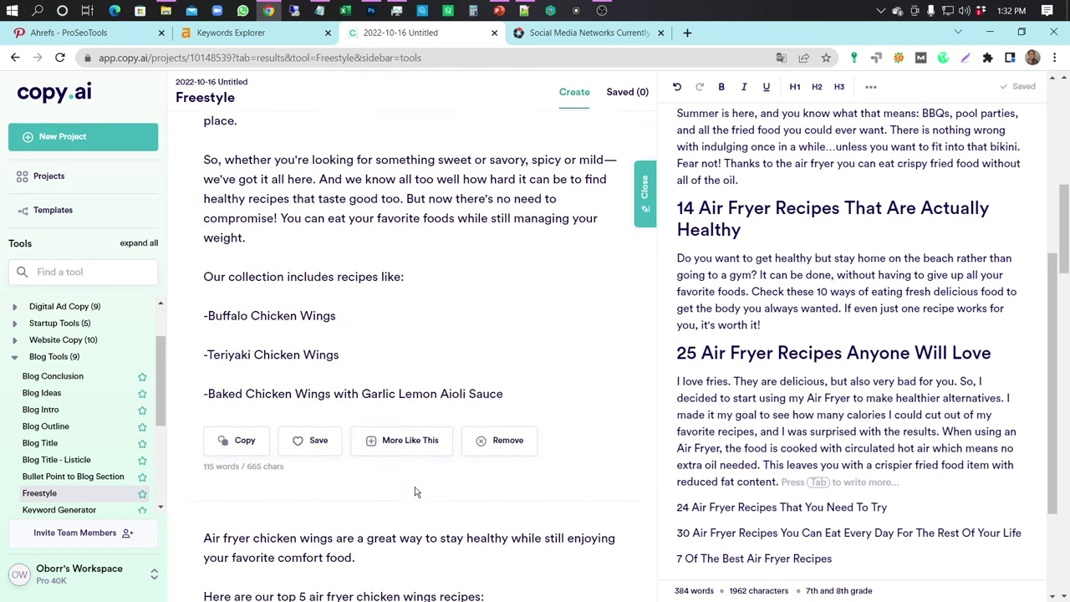
scroll(415, 487, down, 4)
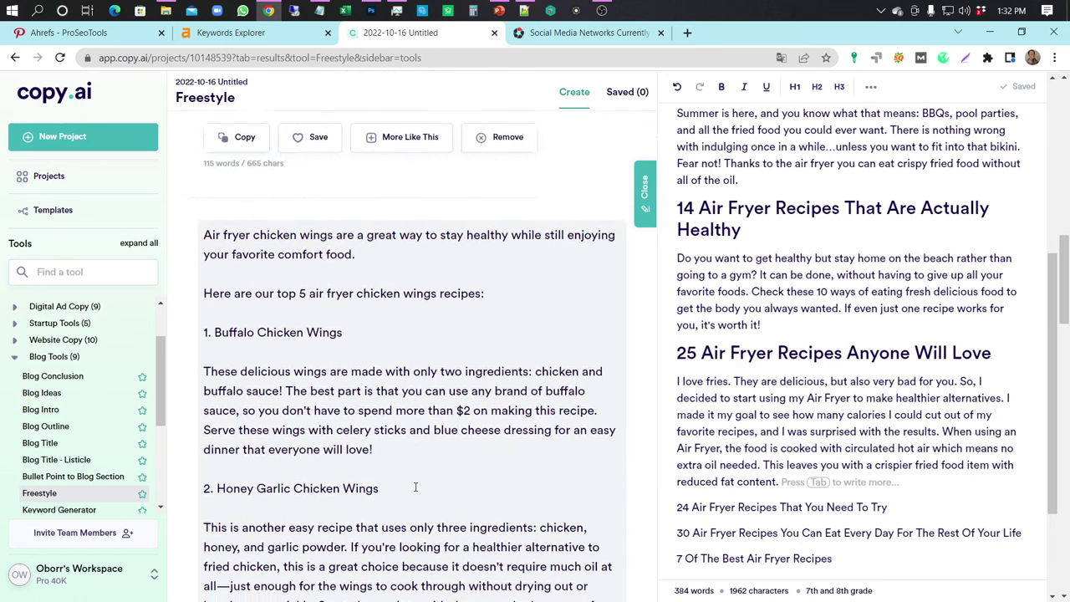
scroll(415, 486, down, 1)
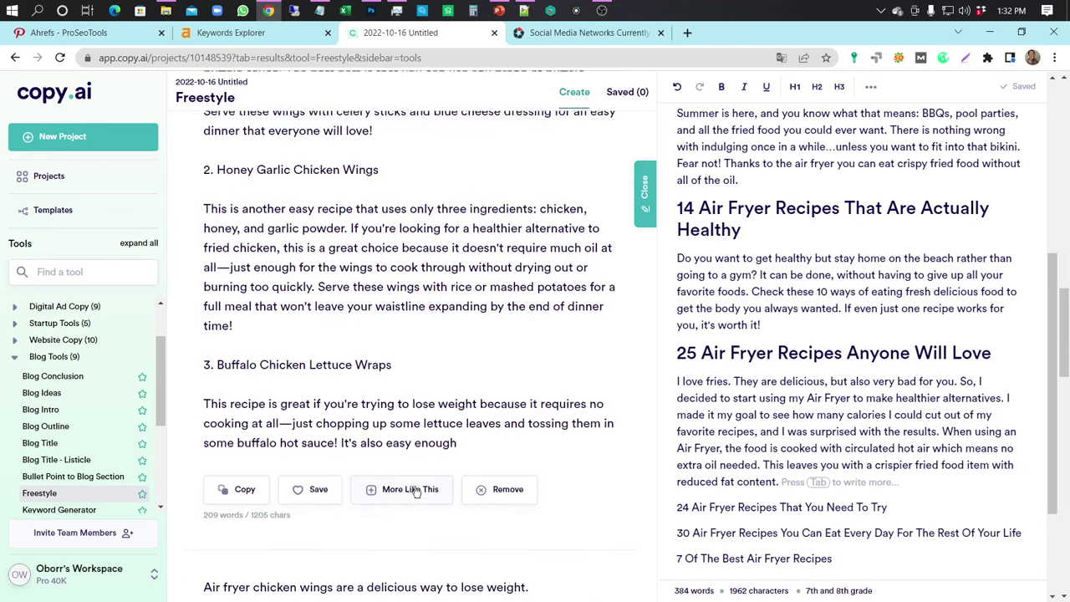
scroll(415, 485, up, 3)
scroll(415, 487, up, 1)
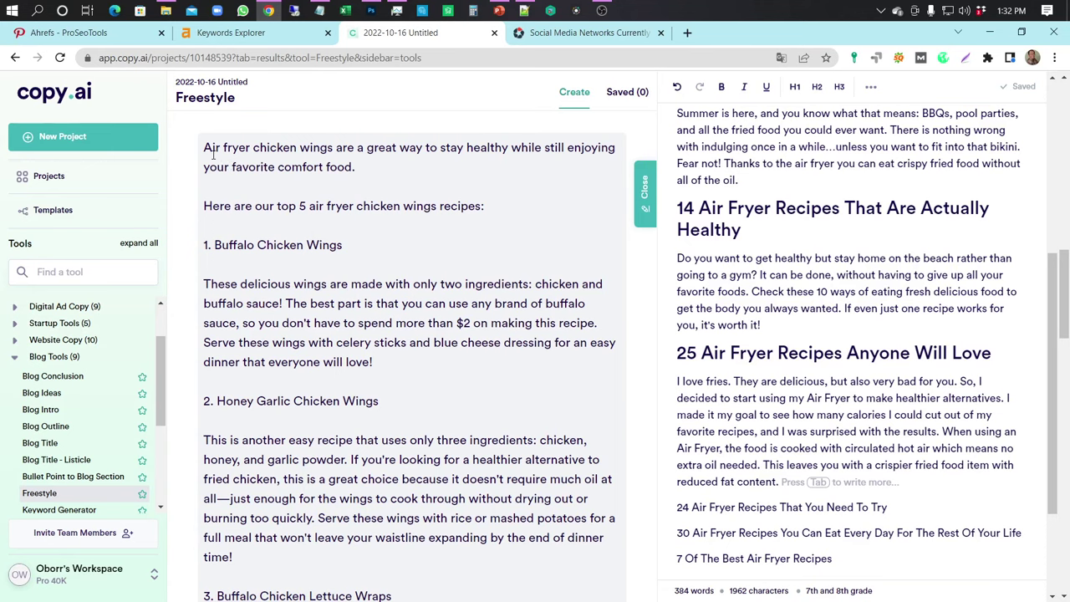
Step: Copy the whole result that introduces the top 5 air fryer chicken wings recipes, through the Buffalo Chicken Lettuce Wraps paragraph
drag(204, 147, 443, 552)
scroll(444, 553, down, 3)
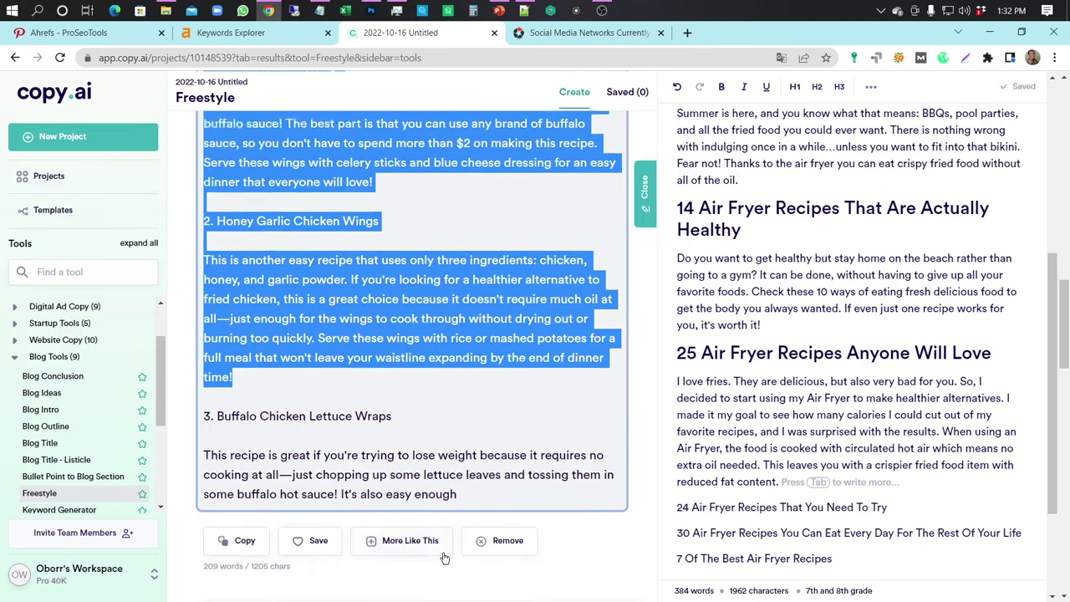
key(shift+Down)
key(shift+Down)
key(shift+Down)
key(shift+Down)
key(shift+Down)
key(shift+Down)
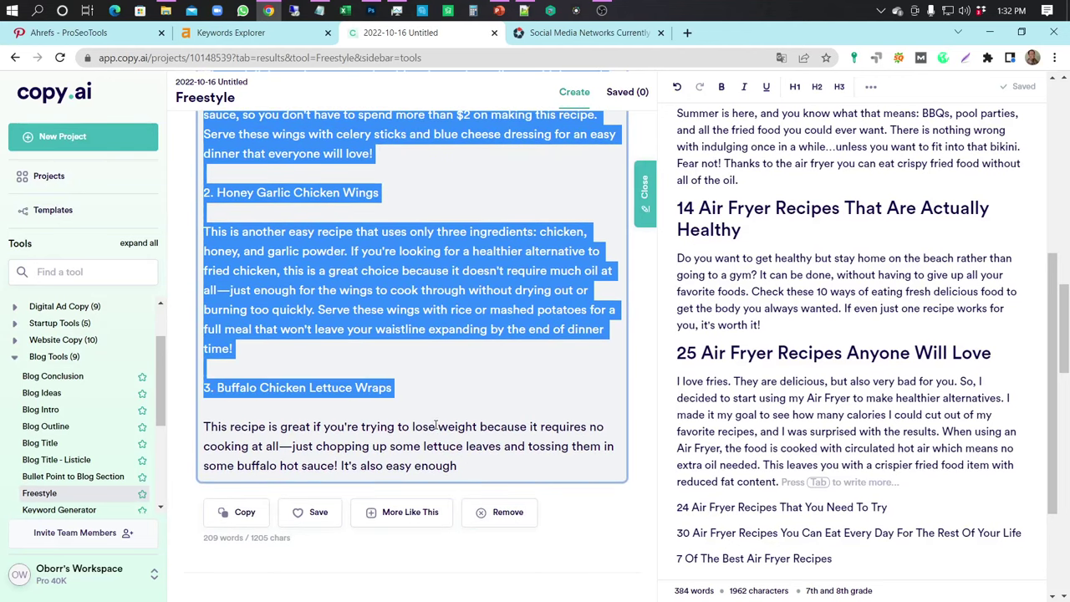
key(ctrl+c)
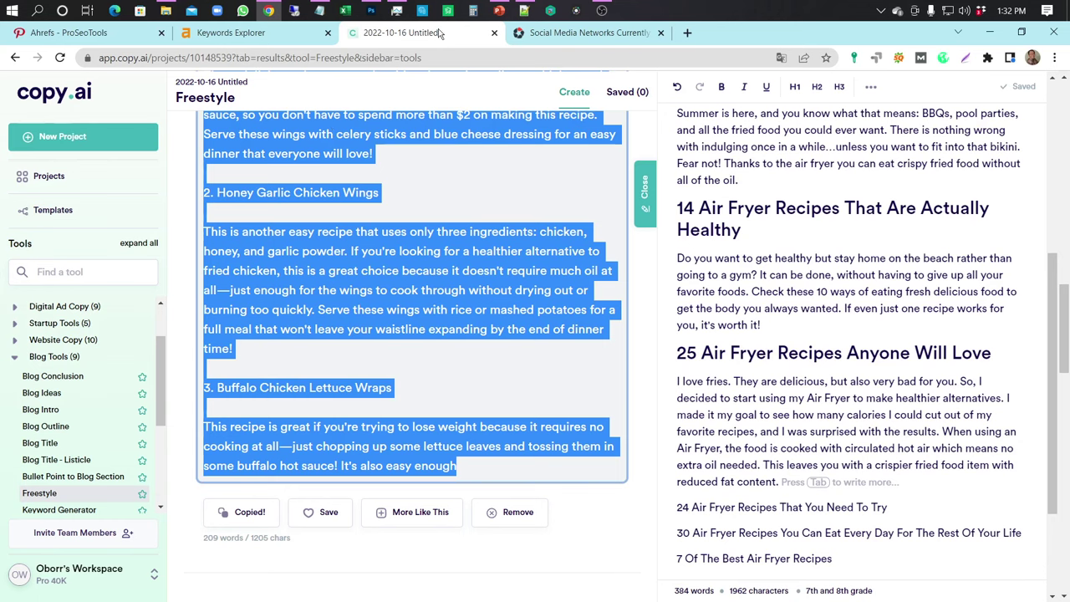
Step: Switch to Notepad++ and paste the copied chicken wings content under "Section: Air Fryer Chicken Wings", leaving blank lines before the Crispy Zucchini Fries section
click(524, 11)
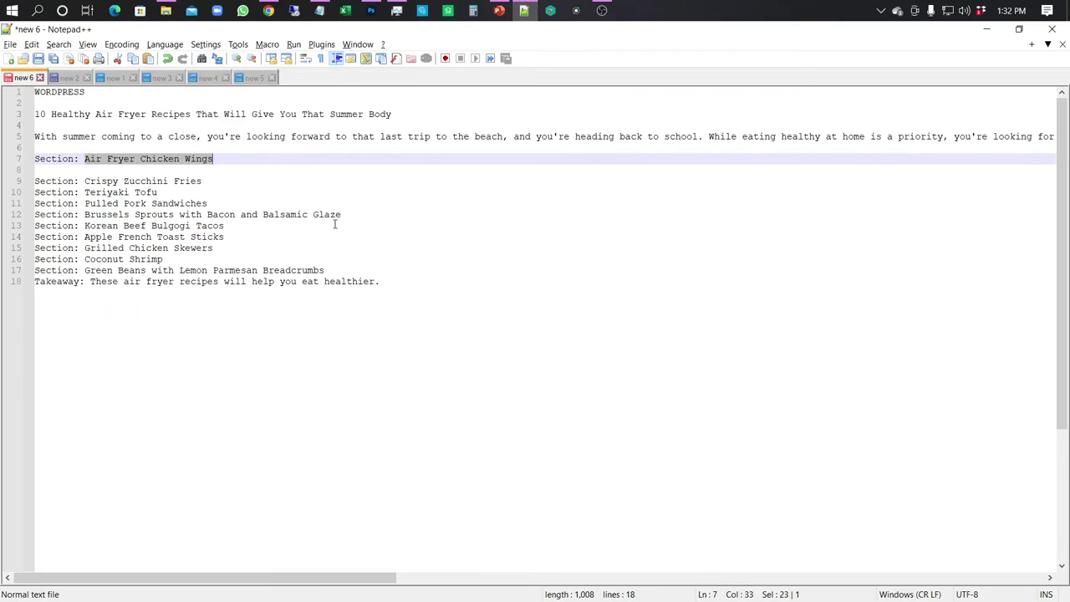
click(253, 170)
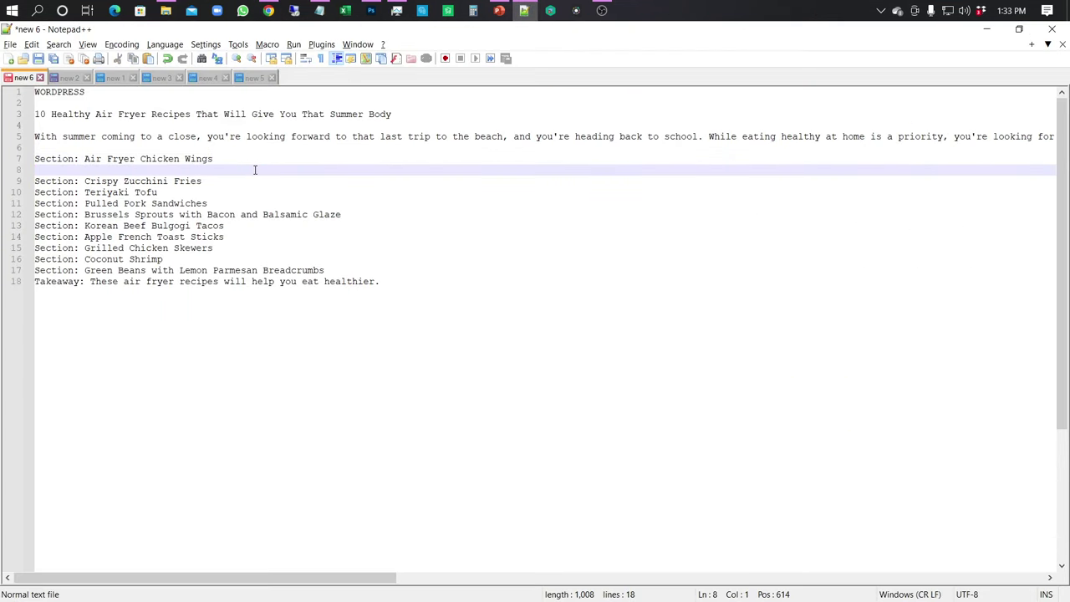
key(Return)
key(Return)
key(Up)
key(Up)
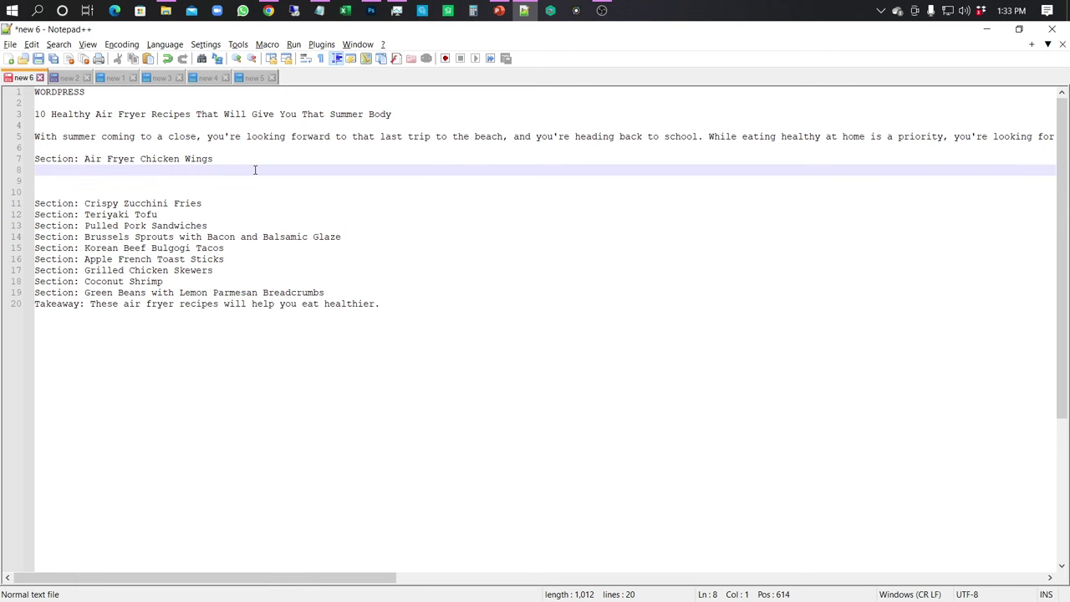
key(ctrl+v)
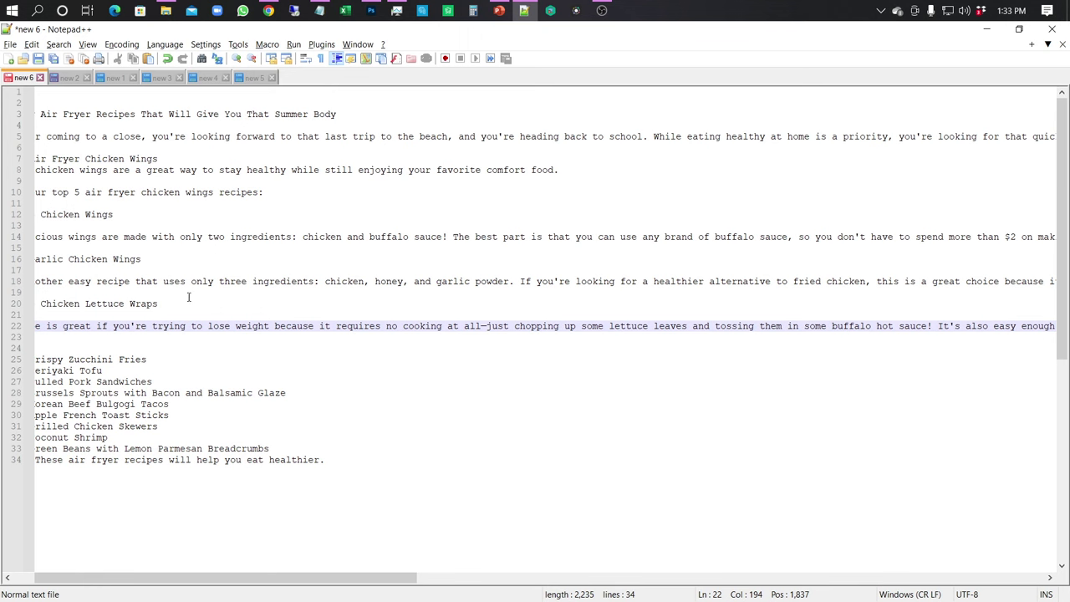
click(182, 341)
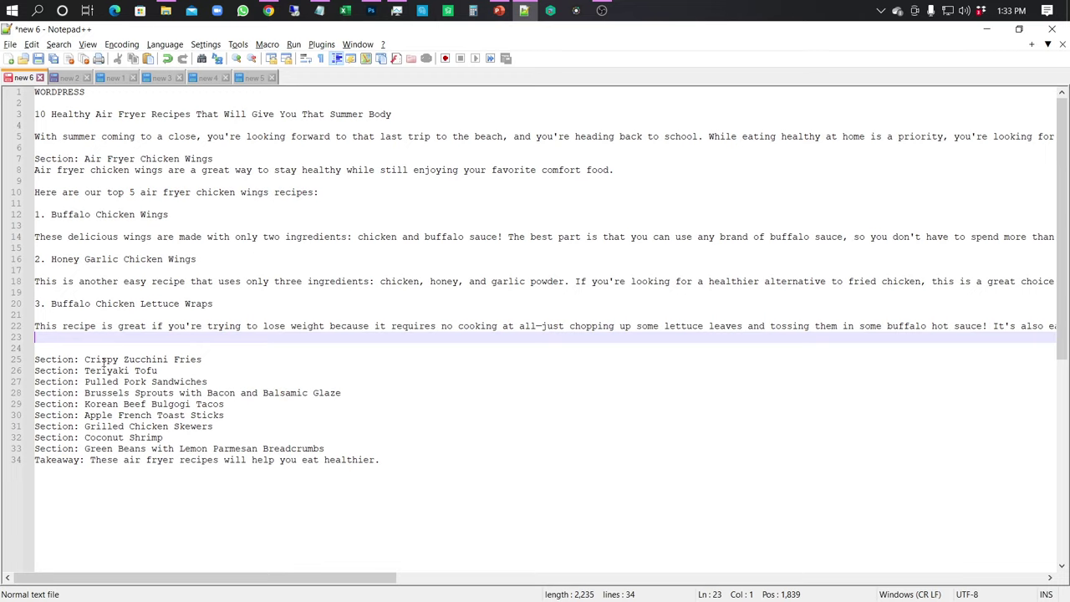
drag(84, 359, 208, 359)
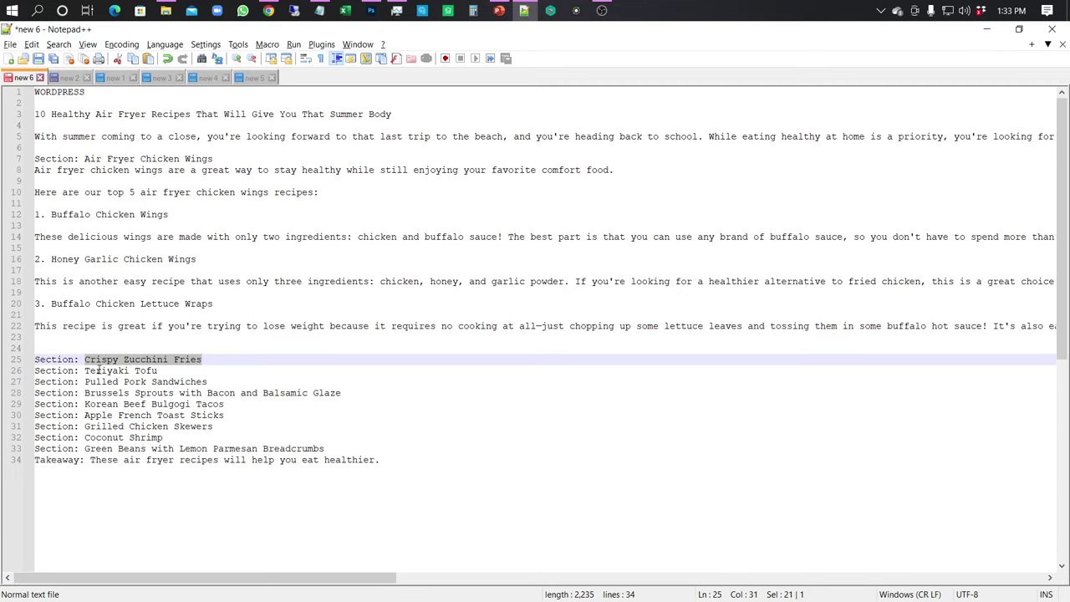
drag(107, 371, 130, 371)
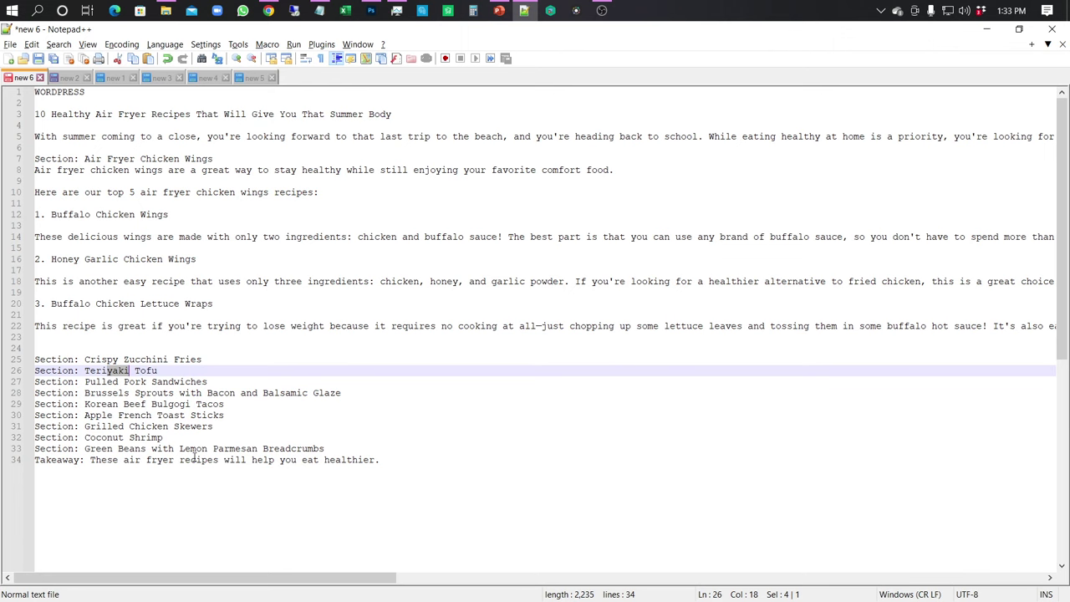
Step: Return to Copy.ai to review the remaining Freestyle chicken wings results, and switch to the WordPress and Pinterest link diagram in PowerPoint
key(alt+Tab)
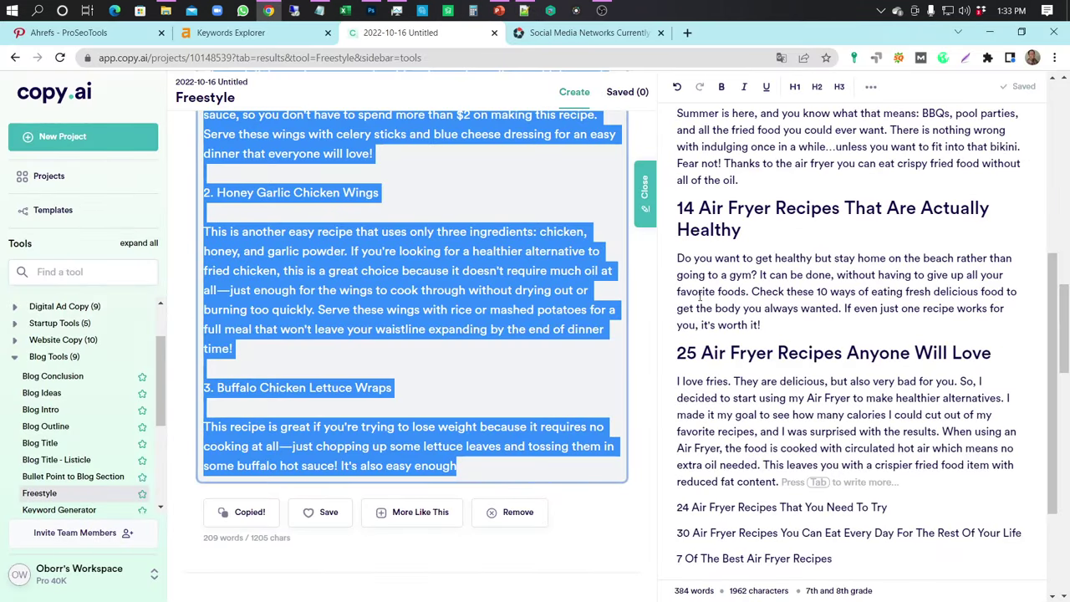
scroll(485, 361, down, 4)
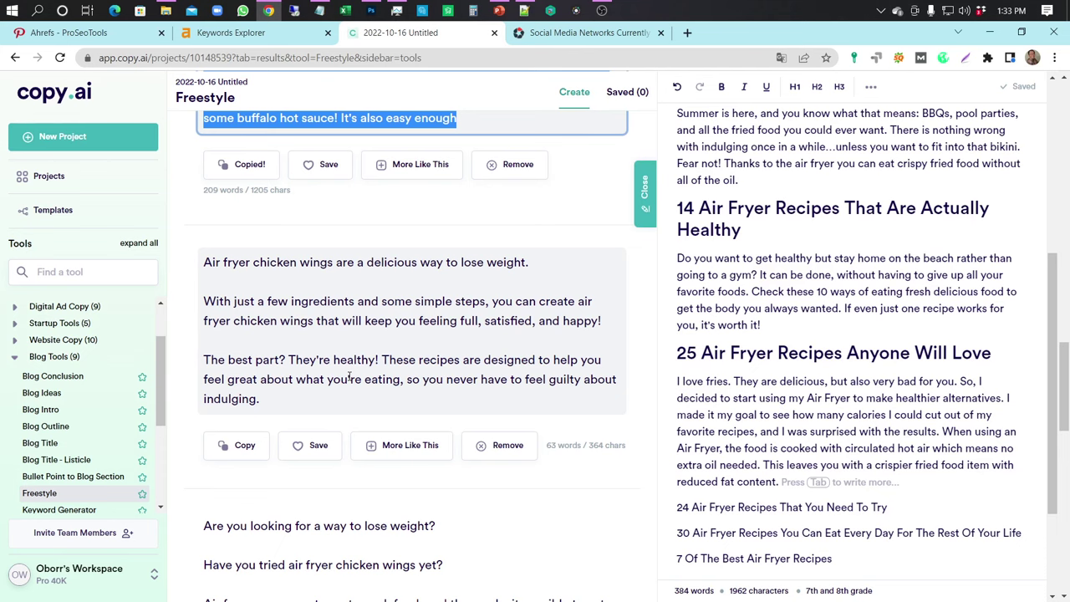
scroll(349, 379, down, 1)
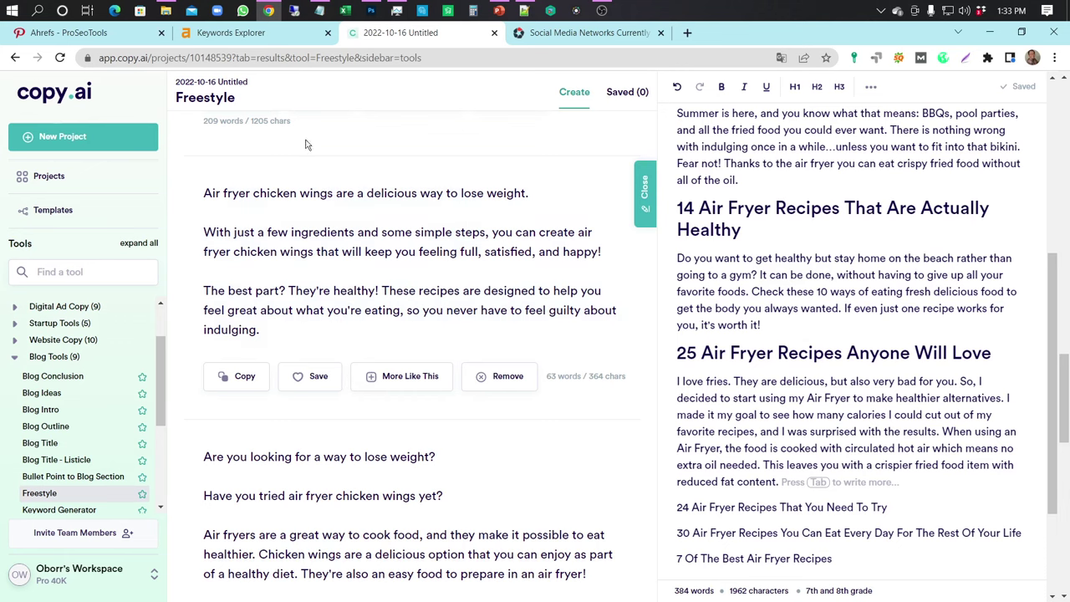
click(499, 10)
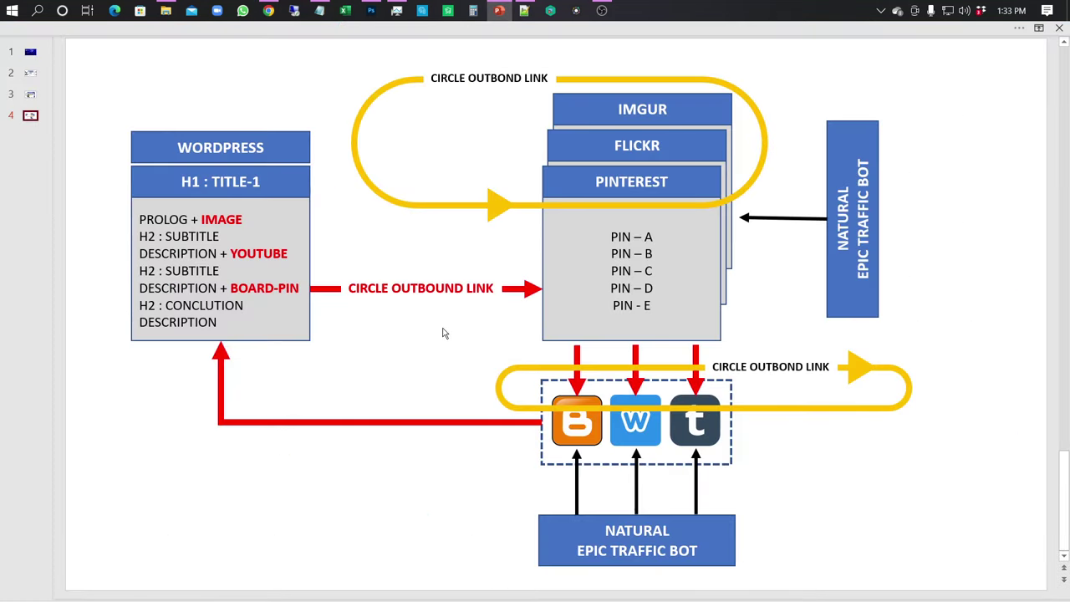